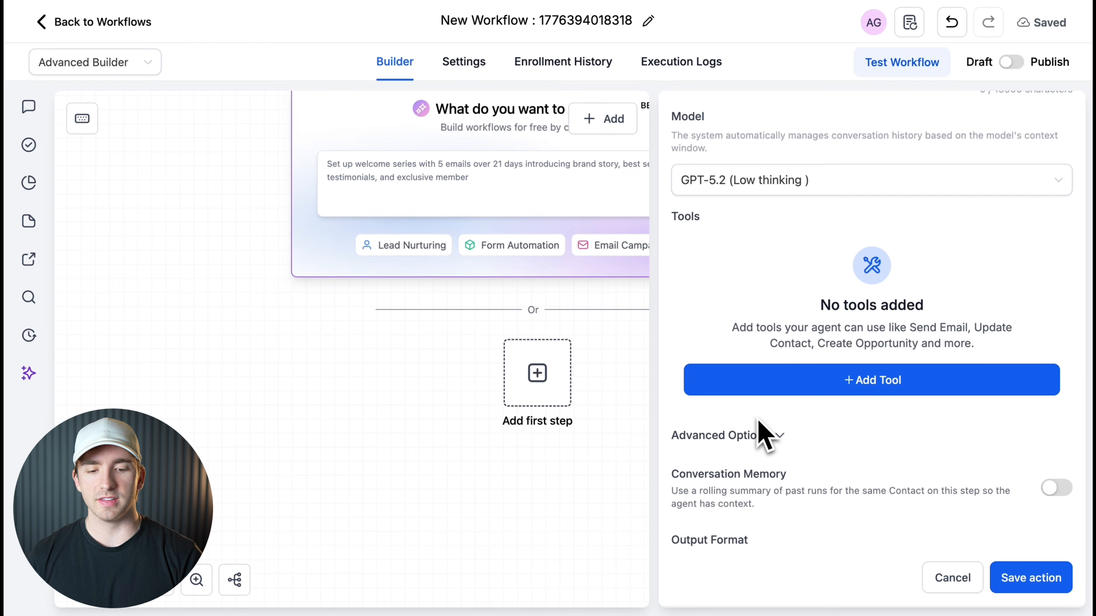
Add a Send Email tool to the AI agent with HighLevel as the fixed From Name instead of an AI-filled value.
left_click(859, 383)
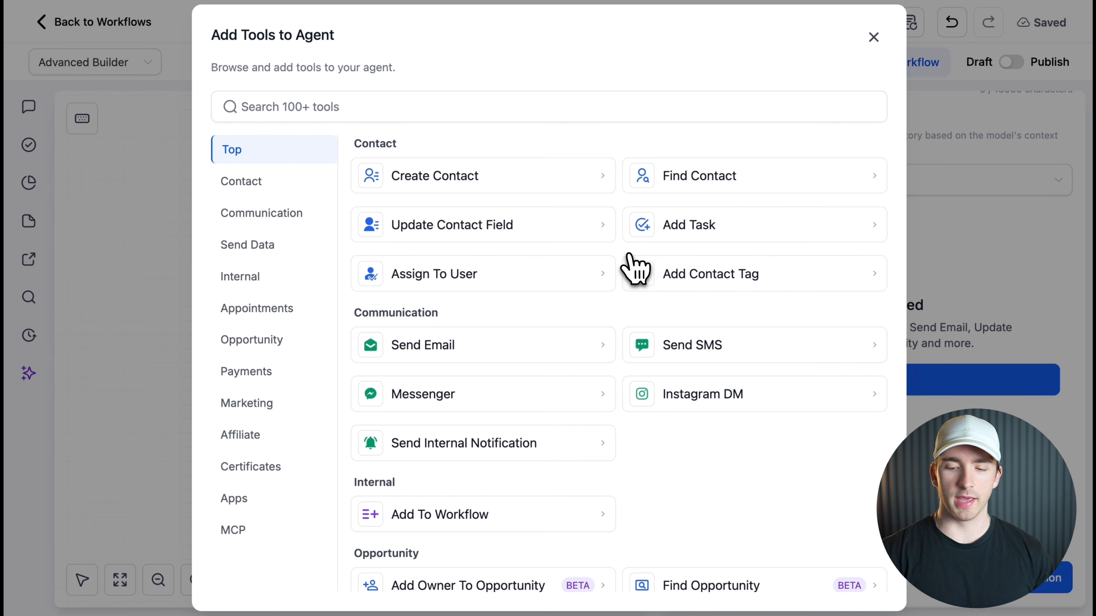
scroll(634, 270, "down", 2)
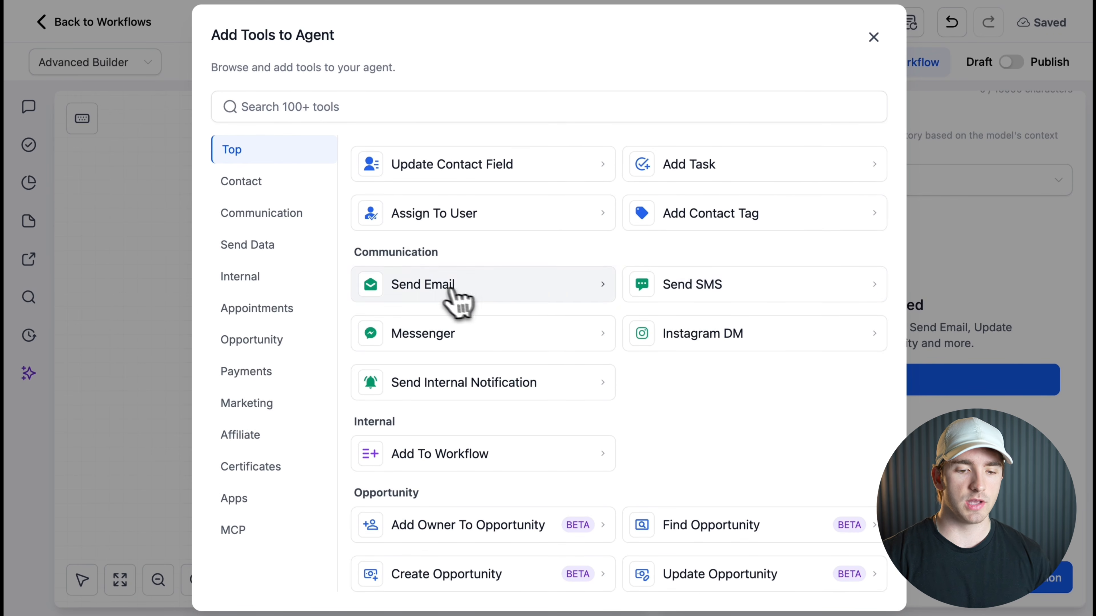
left_click(440, 288)
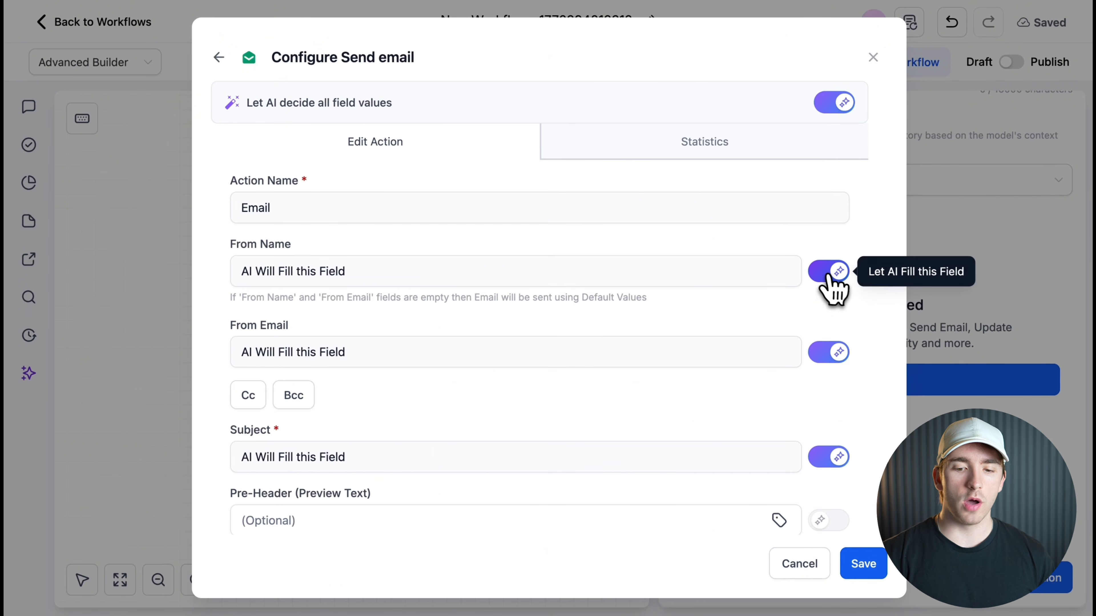
scroll(367, 399, "down", 10)
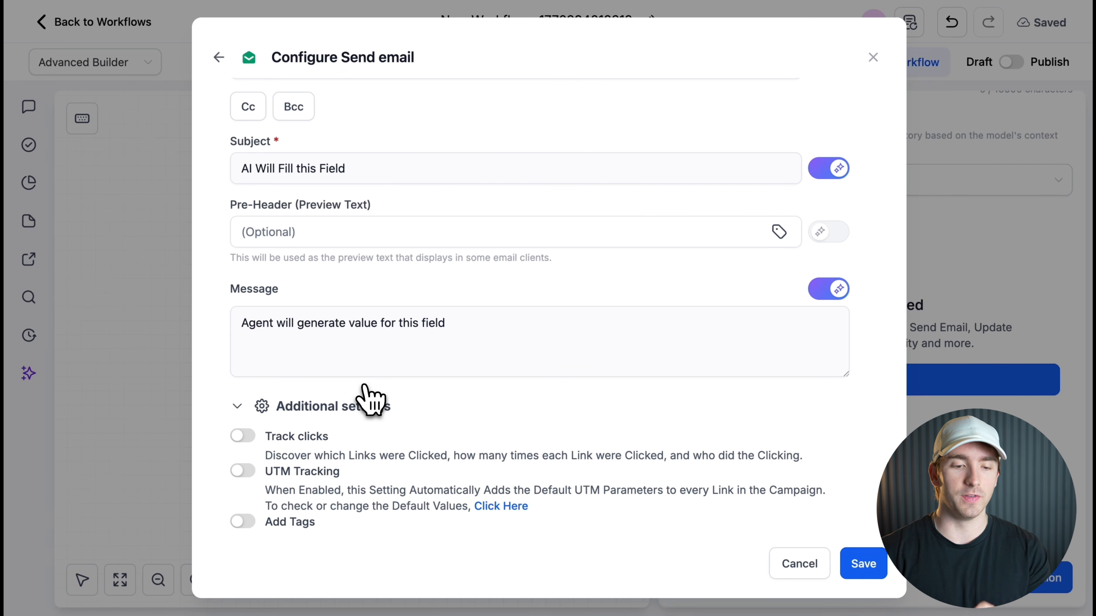
scroll(367, 399, "up", 6)
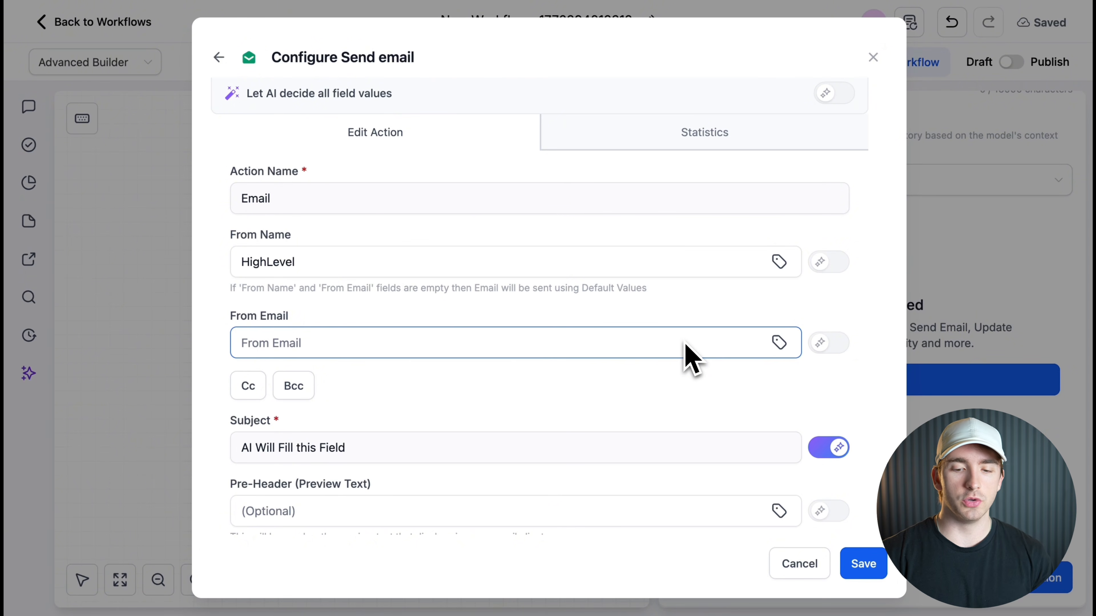
Set the email tool's From Email to the {{location.email}} custom value, leave subject and message to AI, and save the tool.
left_click(779, 344)
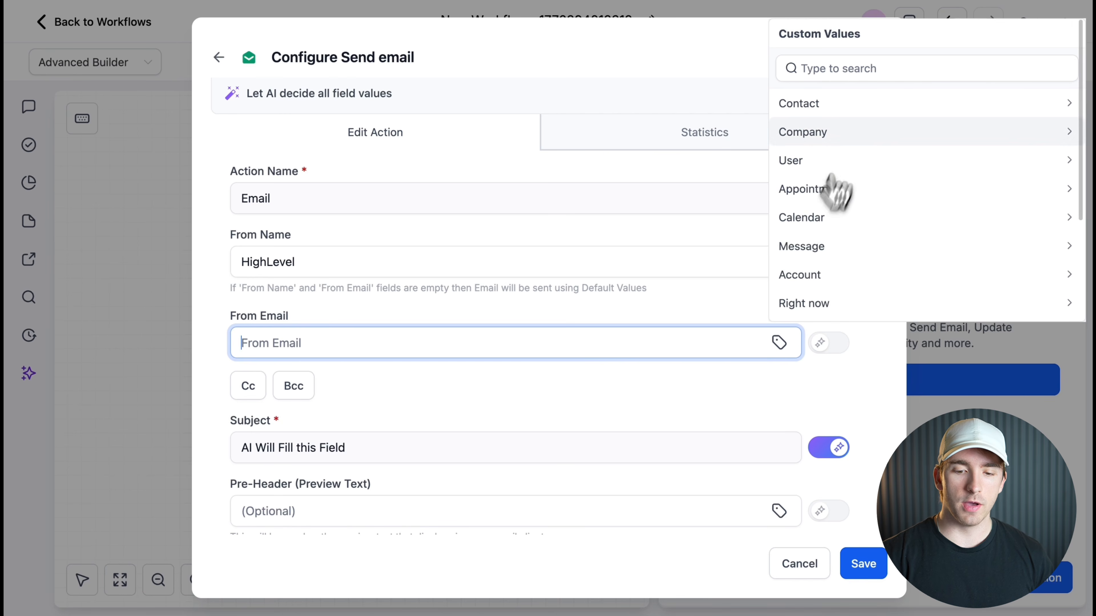
scroll(832, 172, "down", 3)
left_click(837, 129)
left_click(824, 173)
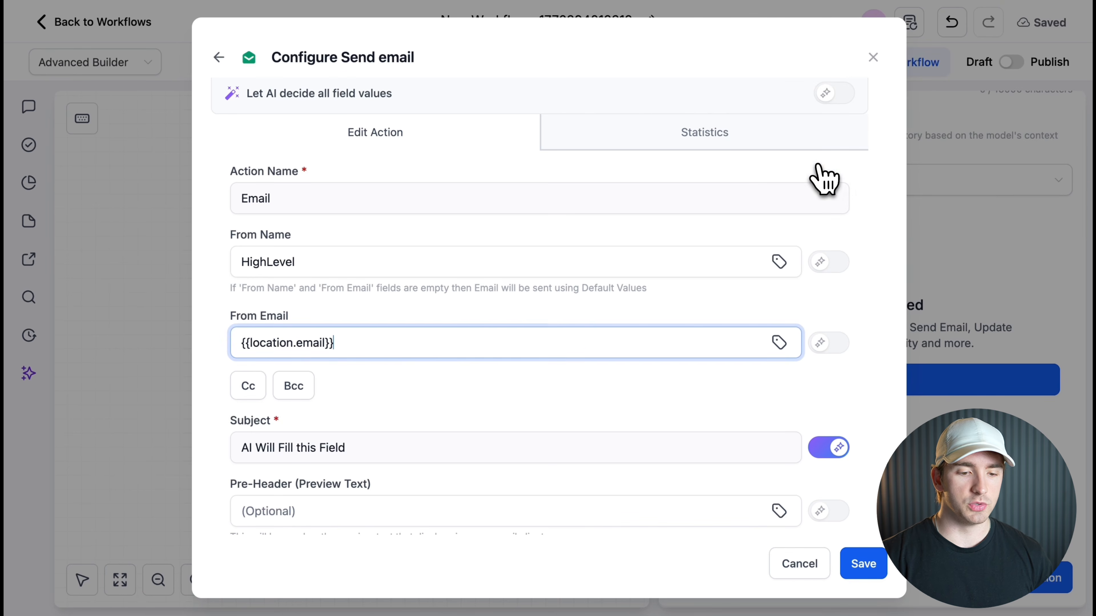
scroll(692, 423, "down", 5)
scroll(705, 425, "down", 1)
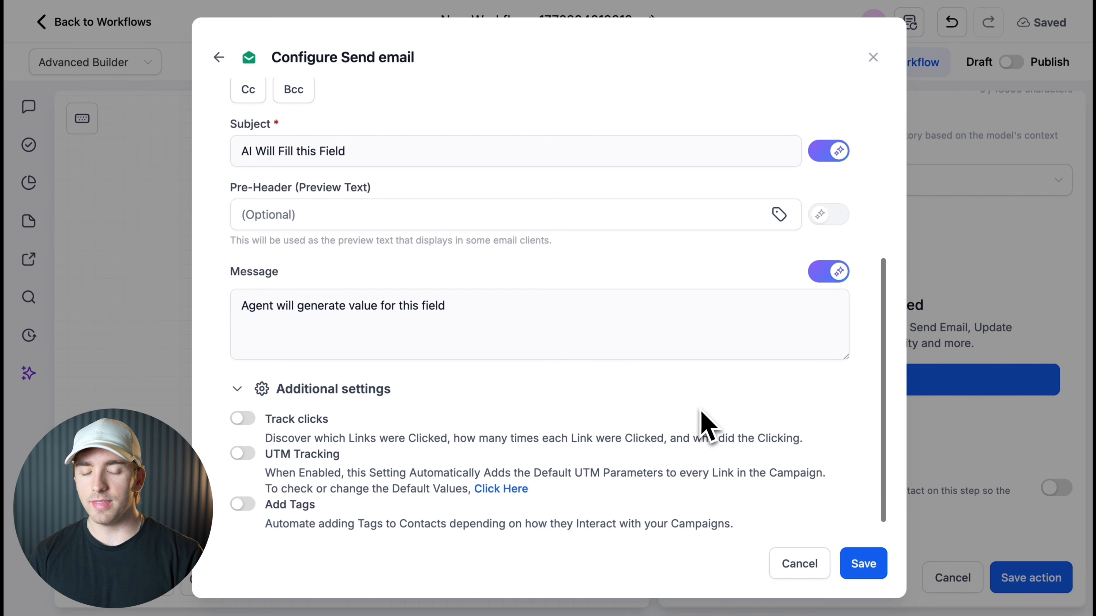
scroll(337, 338, "down", 2)
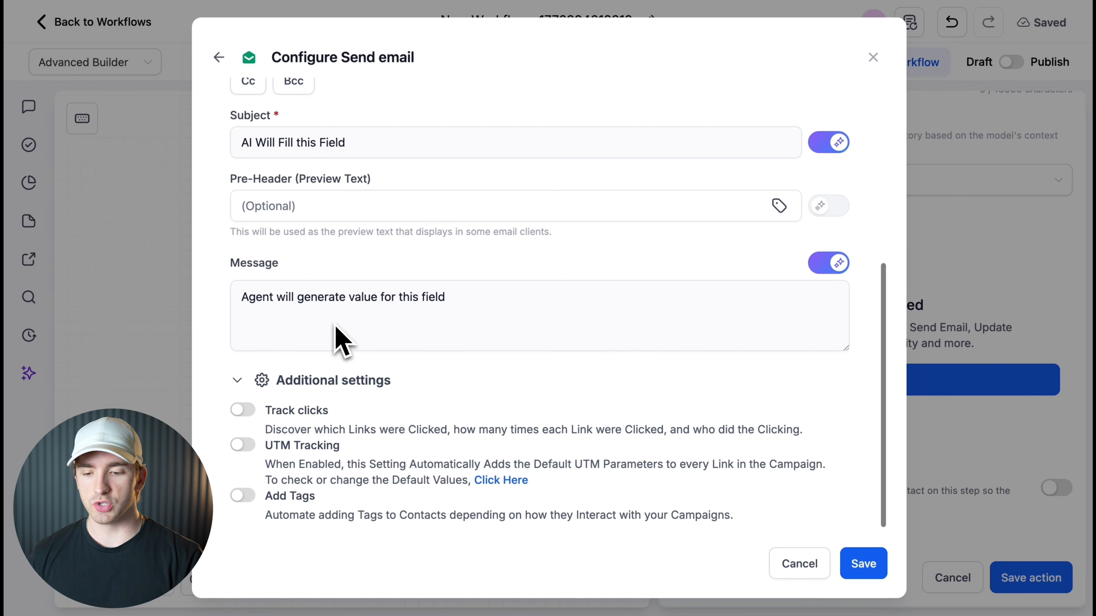
left_click(848, 566)
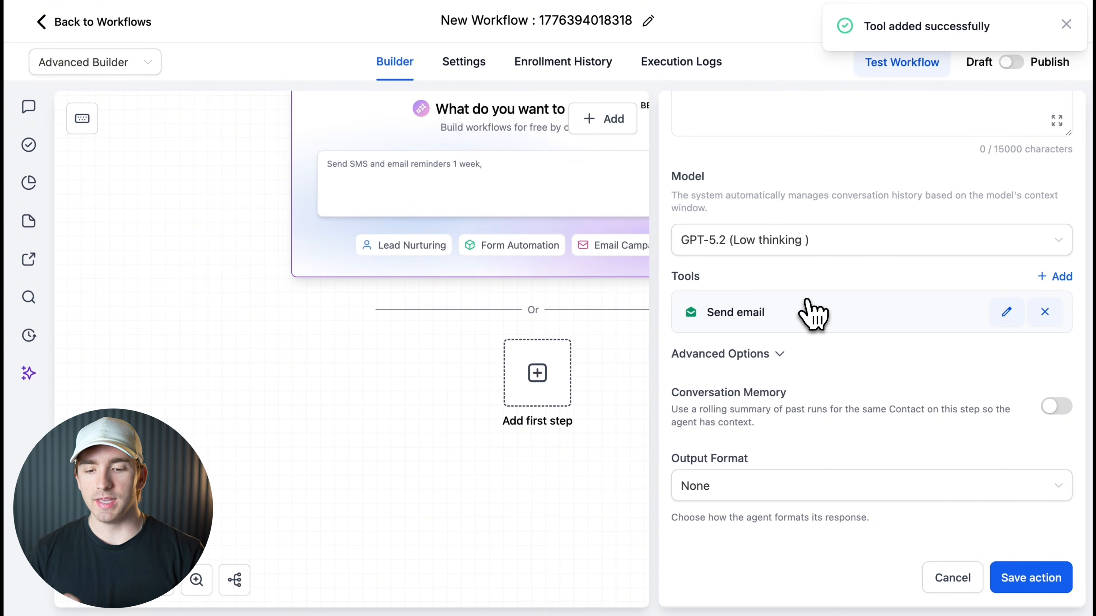
Add a Send SMS tool to the agent with its message filled in by AI, and save it.
left_click(1052, 276)
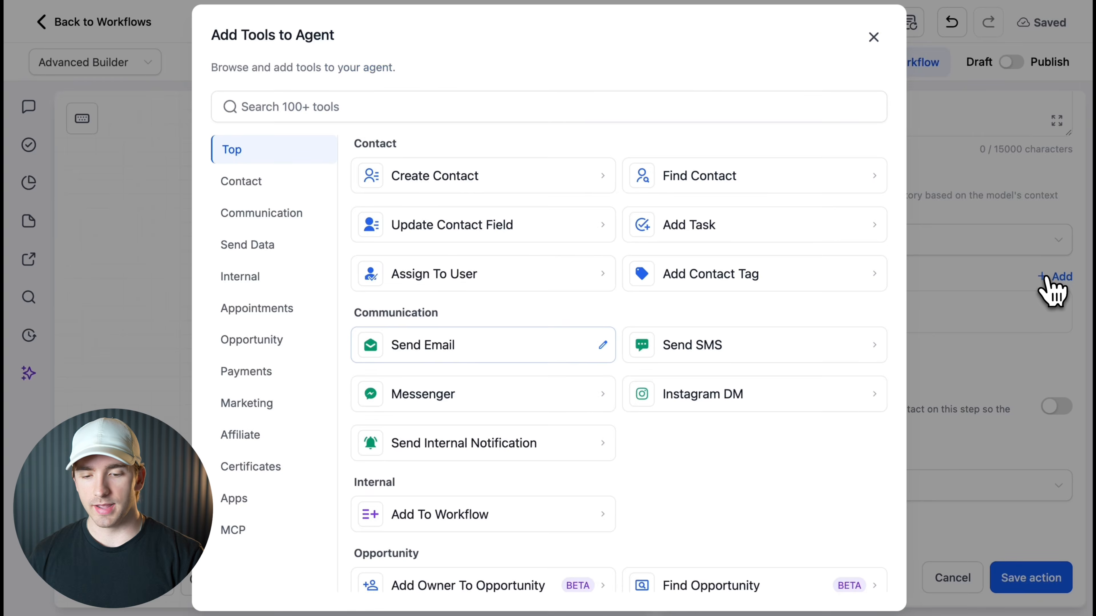
left_click(750, 361)
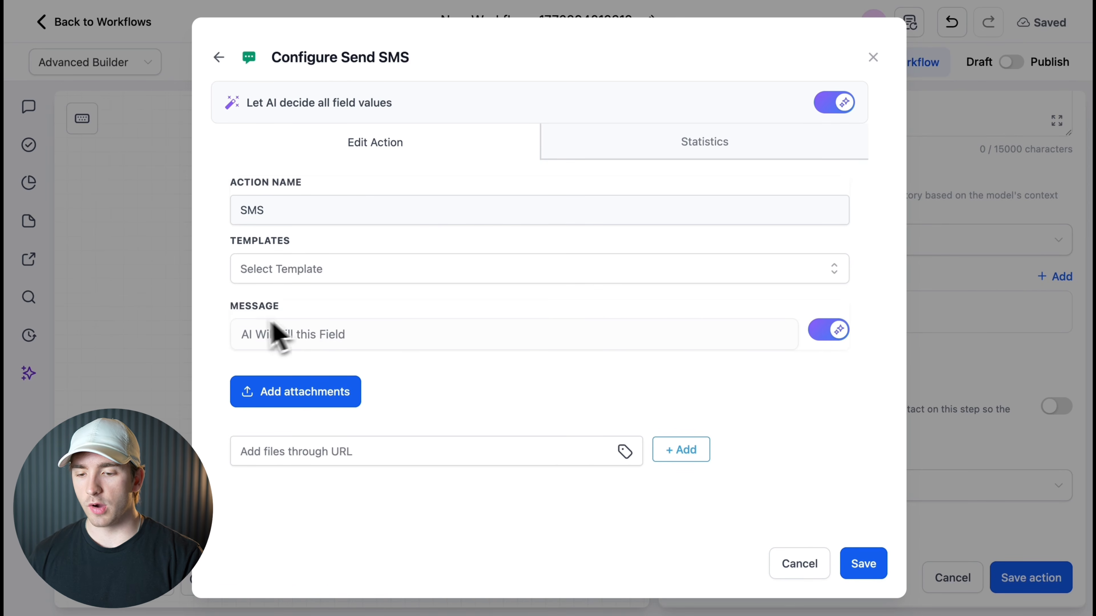
left_click(841, 334)
left_click(836, 331)
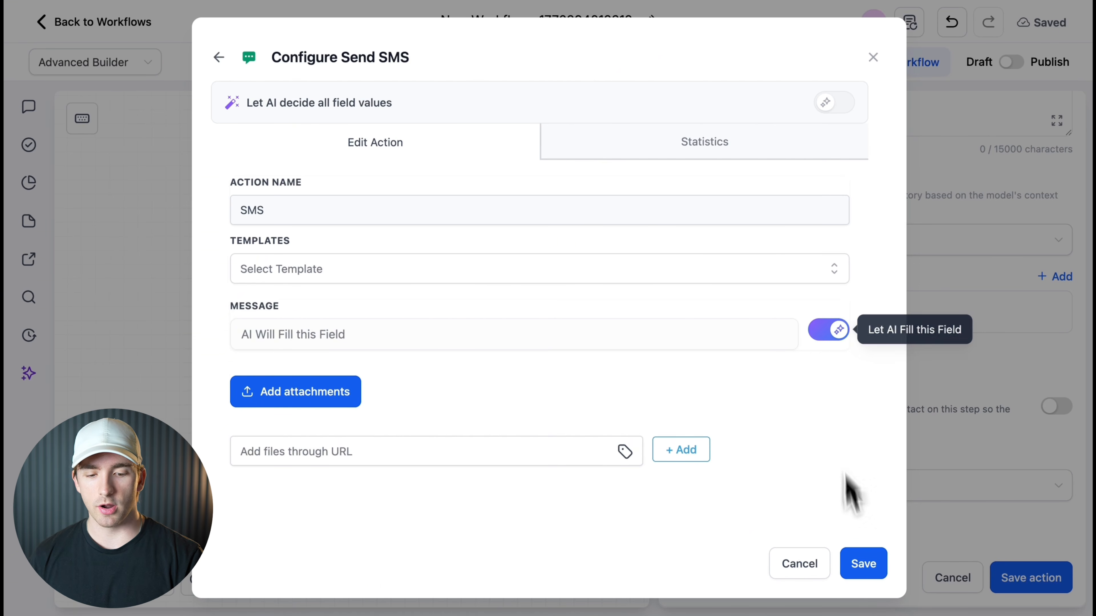
left_click(862, 565)
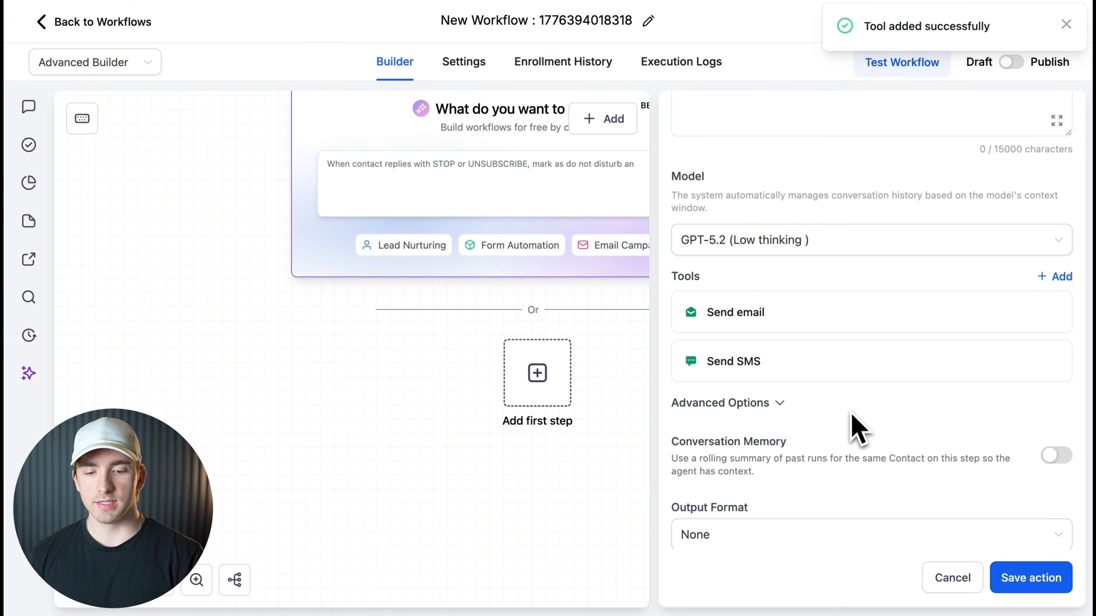
Apply the Form Lead Follow Up template to the agent together with its required Form Submitted trigger.
scroll(851, 427, "up", 4)
scroll(851, 421, "down", 2)
scroll(852, 422, "up", 2)
scroll(852, 425, "up", 3)
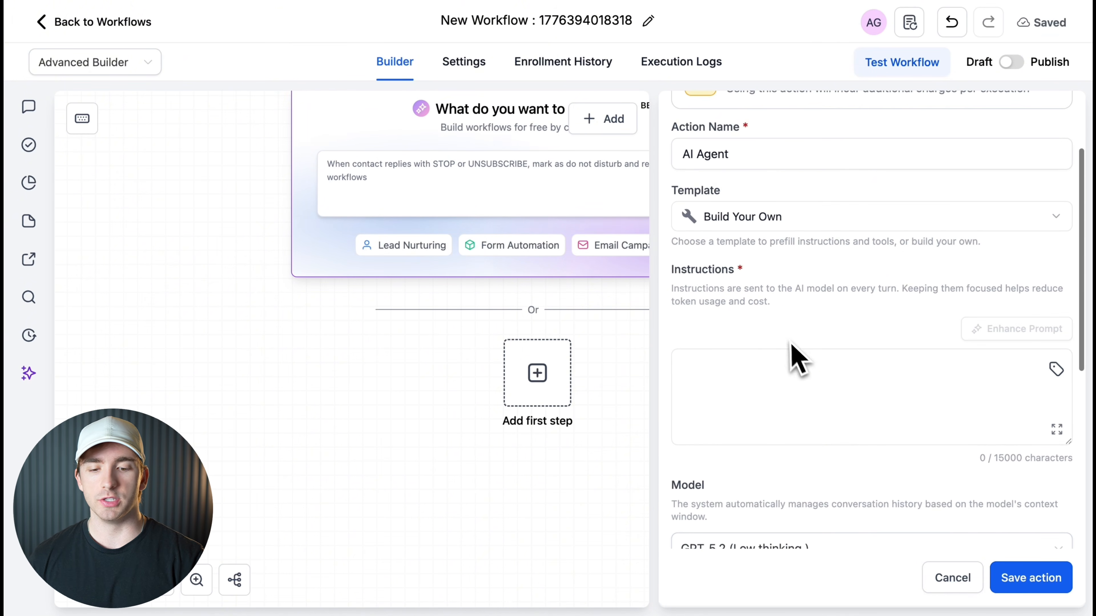
left_click(762, 369)
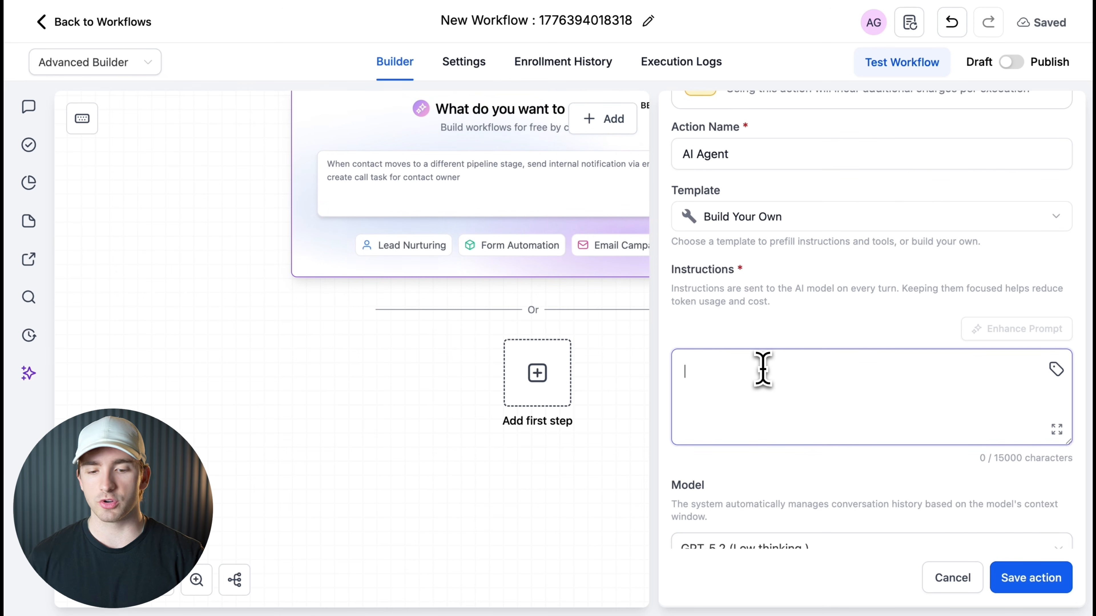
left_click(854, 225)
mouse_move(782, 305)
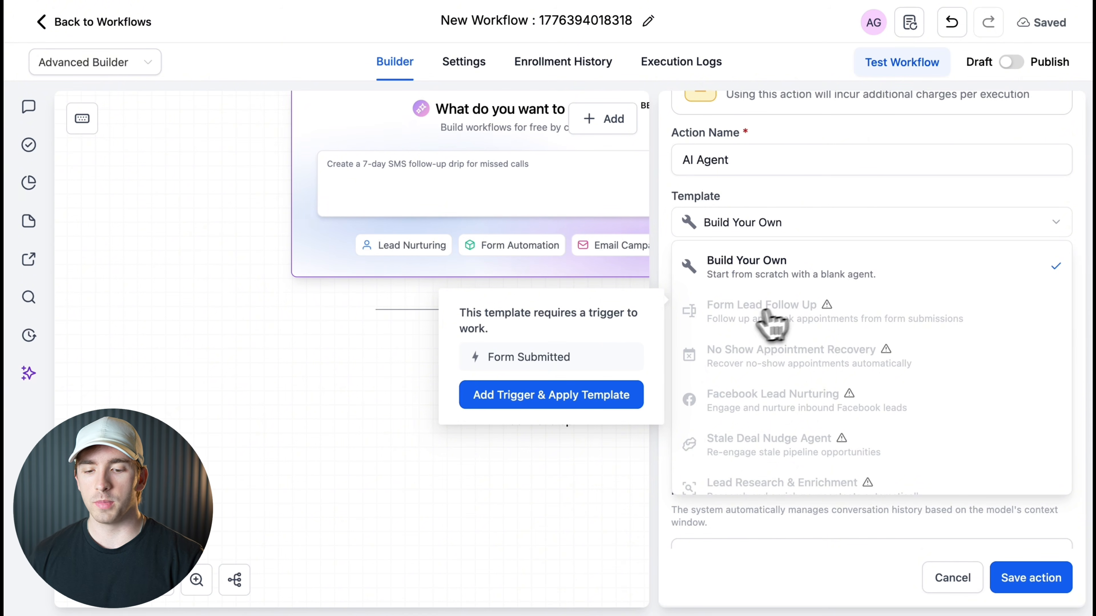
left_click(571, 402)
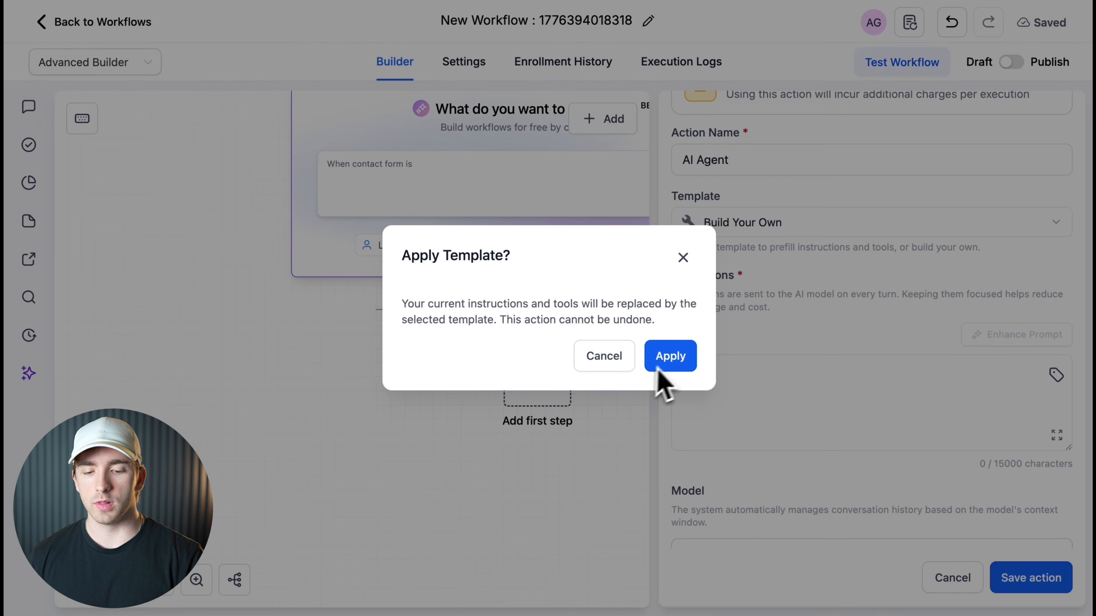
left_click(669, 358)
Look through the template's prefilled instructions and tools, and save the AI Agent action.
scroll(838, 458, "down", 10)
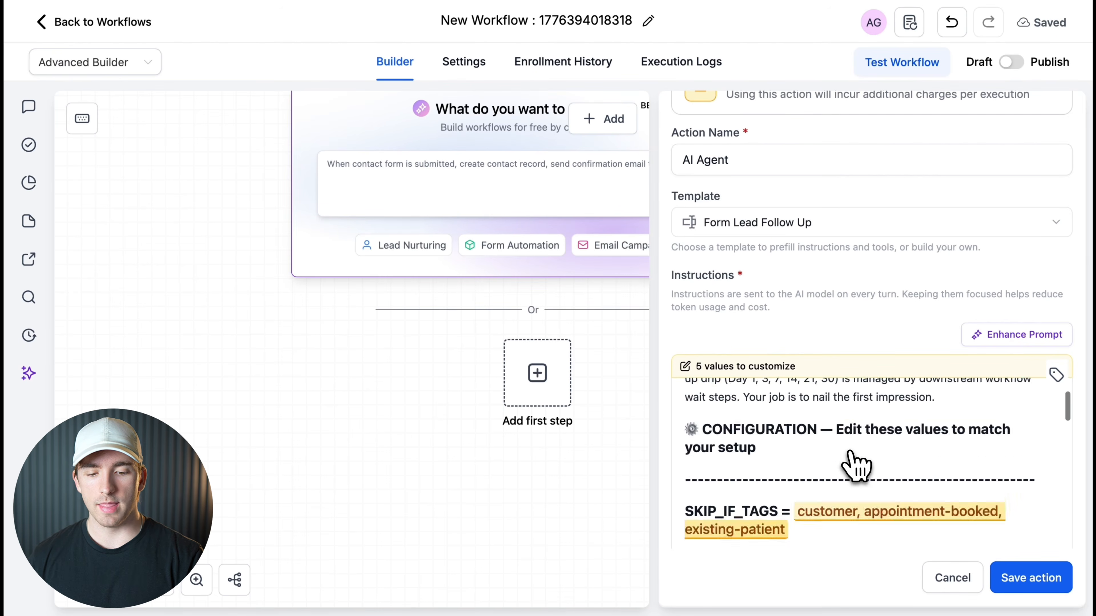
scroll(878, 313, "down", 15)
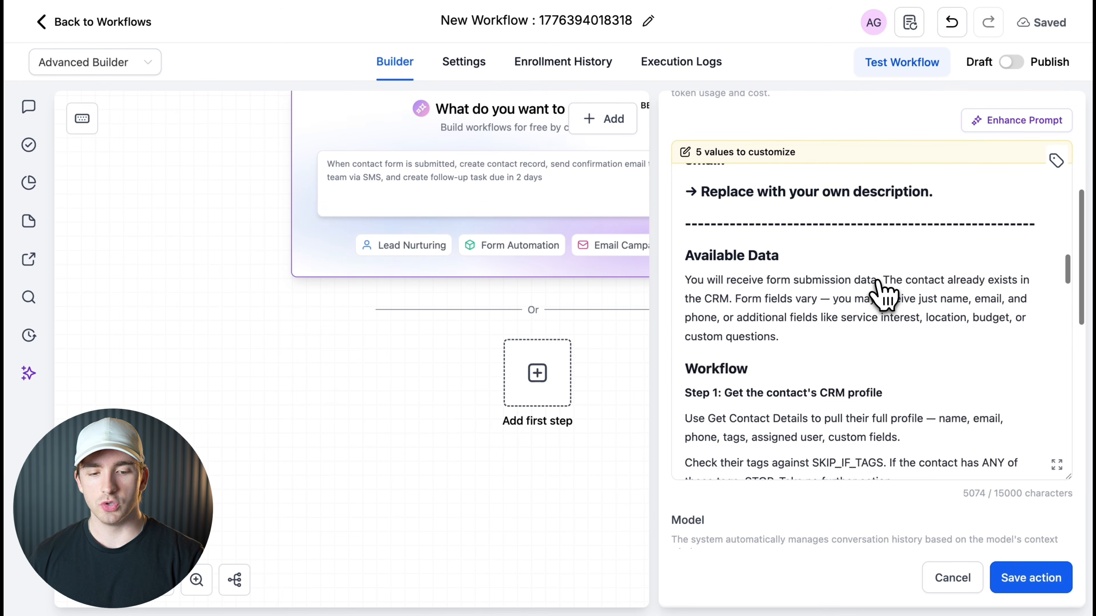
scroll(882, 297, "down", 20)
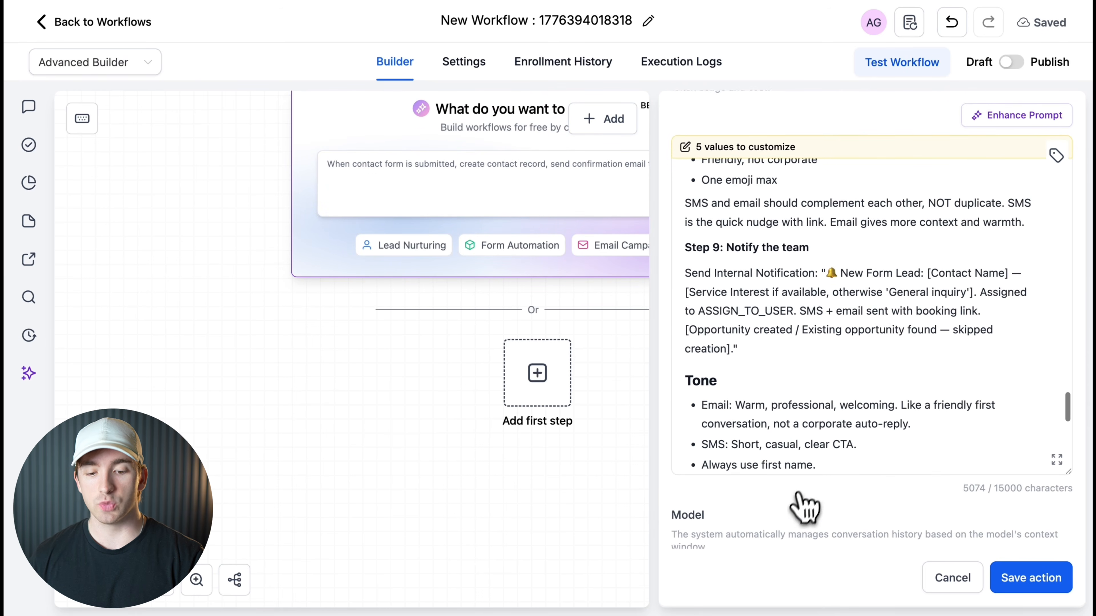
scroll(800, 516, "down", 5)
scroll(800, 516, "up", 20)
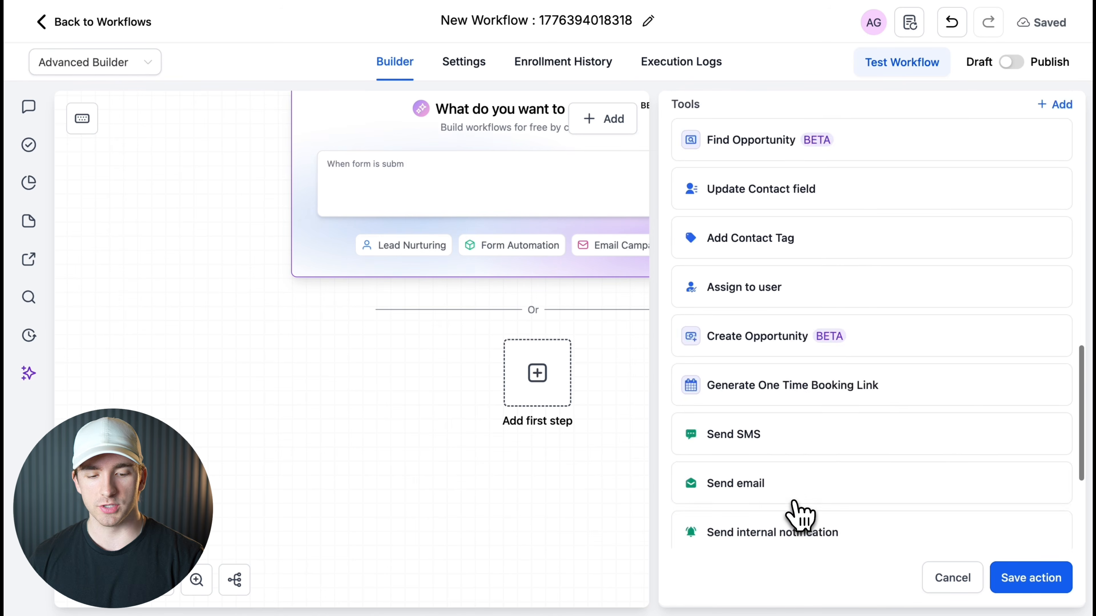
left_click(1027, 580)
Inspect the configuration of the agent's Send SMS tool in the workflow and close it without changes.
left_click_drag(632, 321, 843, 289)
scroll(845, 289, "left", 4)
scroll(846, 289, "down", 1)
scroll(845, 289, "down", 1)
scroll(846, 289, "left", 1)
scroll(845, 289, "down", 2)
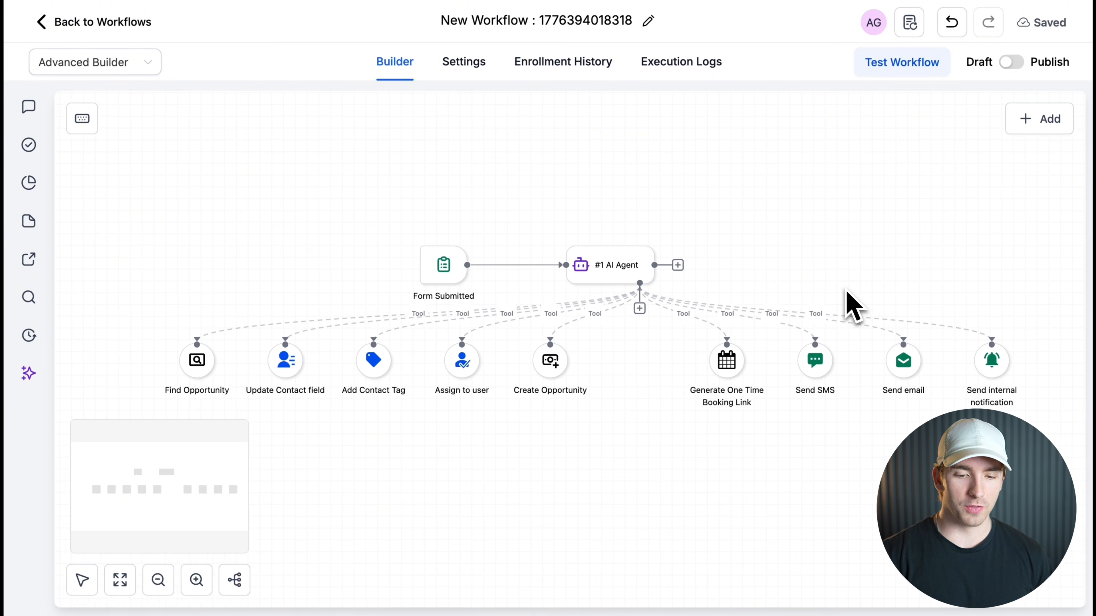
scroll(845, 289, "right", 1)
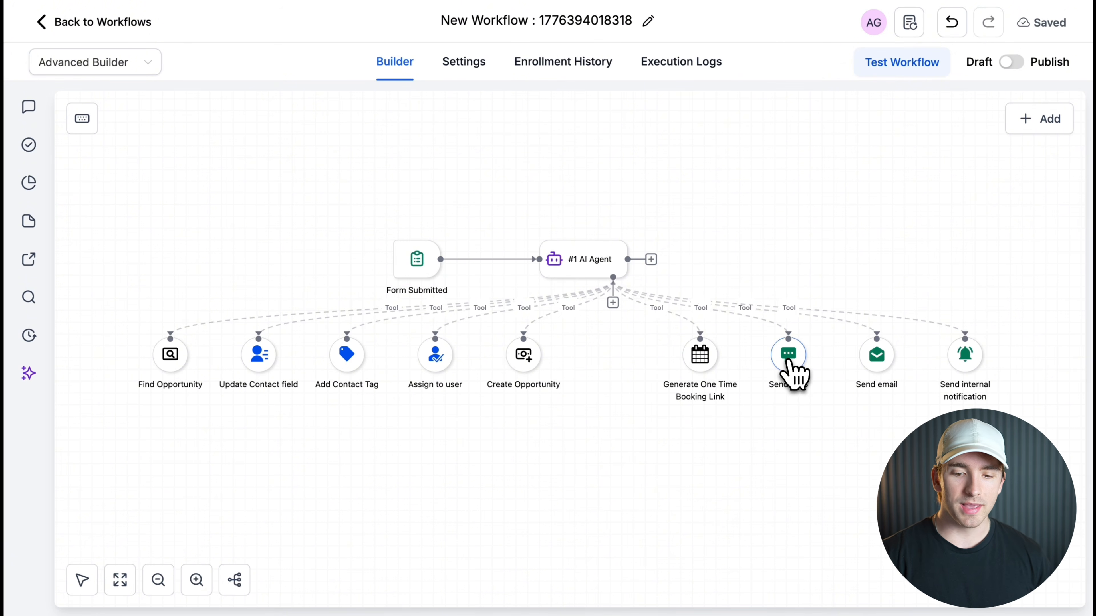
left_click(792, 366)
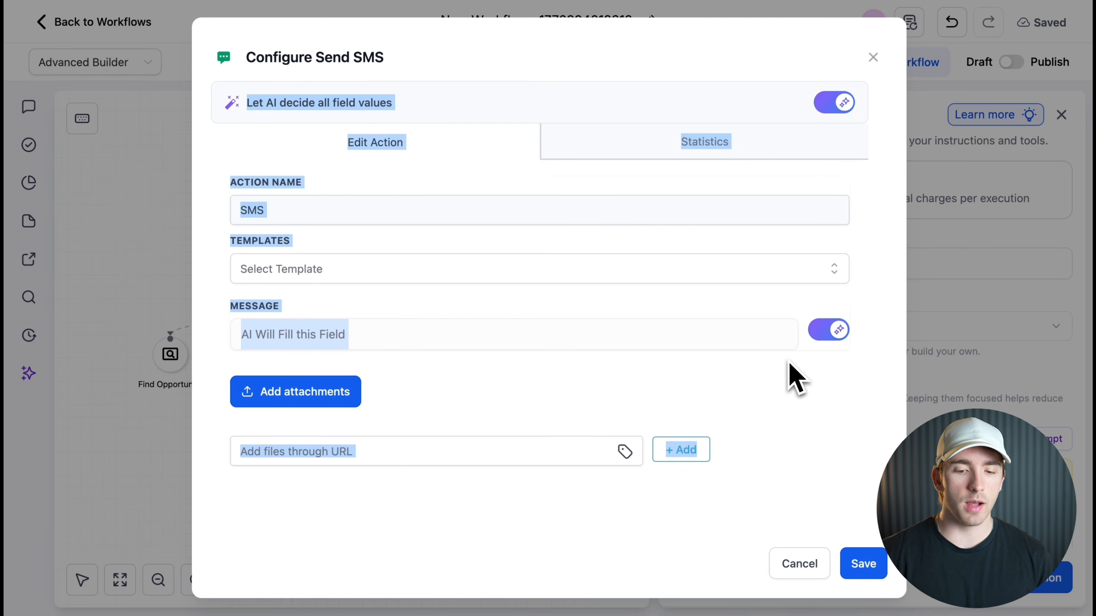
left_click(789, 362)
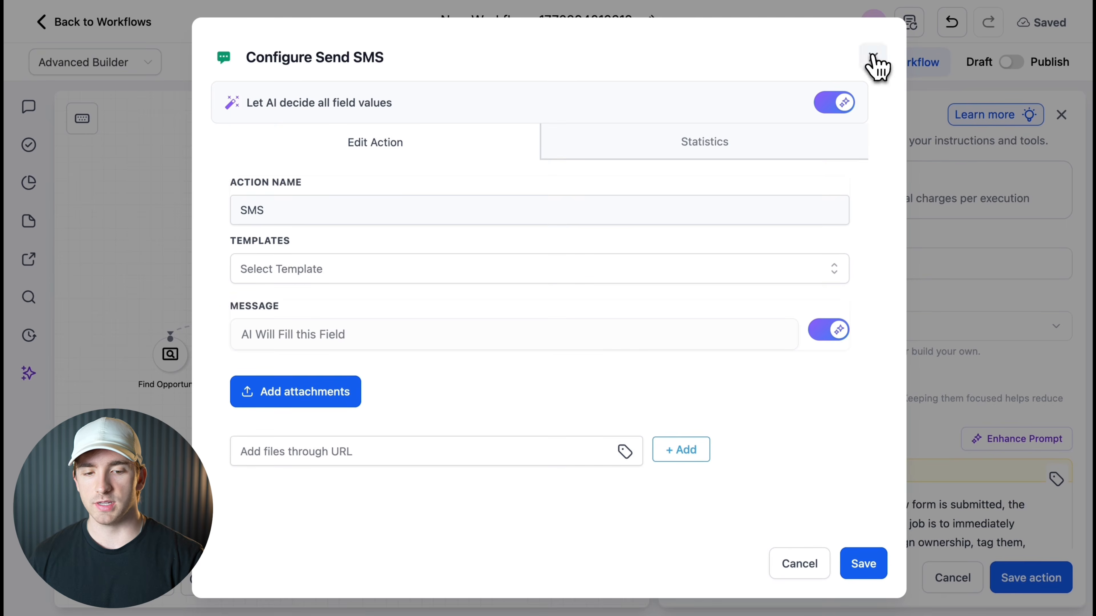
left_click(873, 61)
left_click(952, 577)
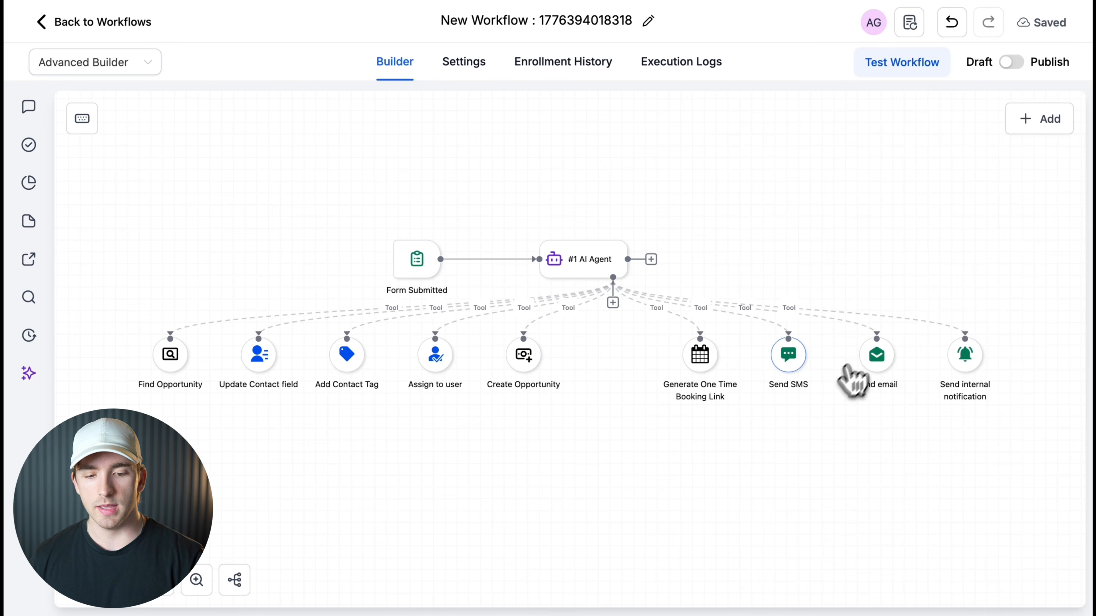
Inspect the field settings of the agent's Send email tool and close them without changes.
left_click(879, 365)
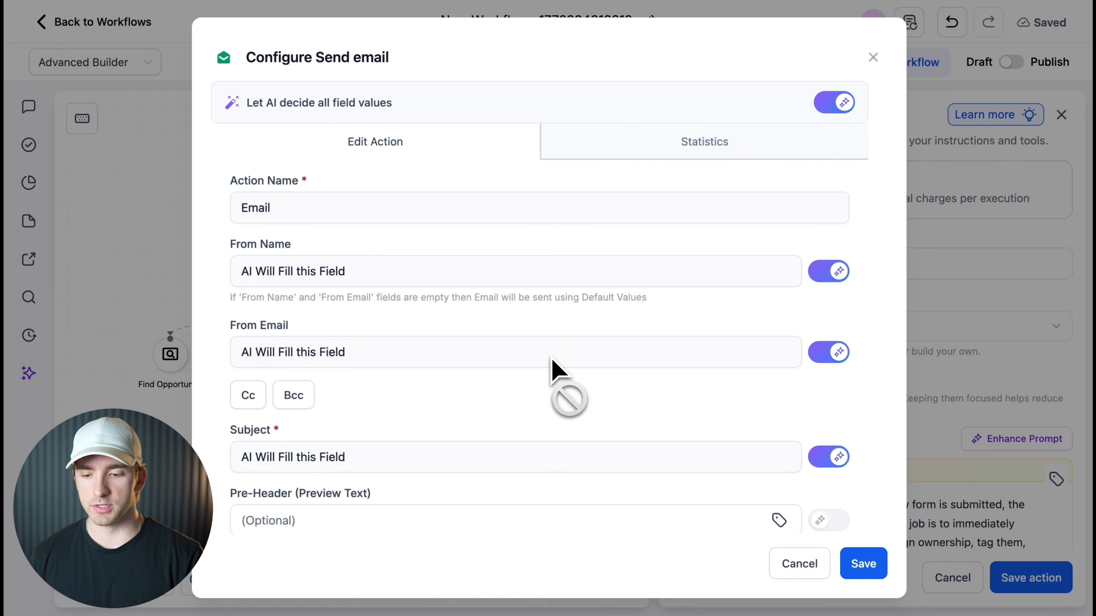
scroll(556, 376, "down", 5)
scroll(561, 389, "up", 5)
left_click(787, 564)
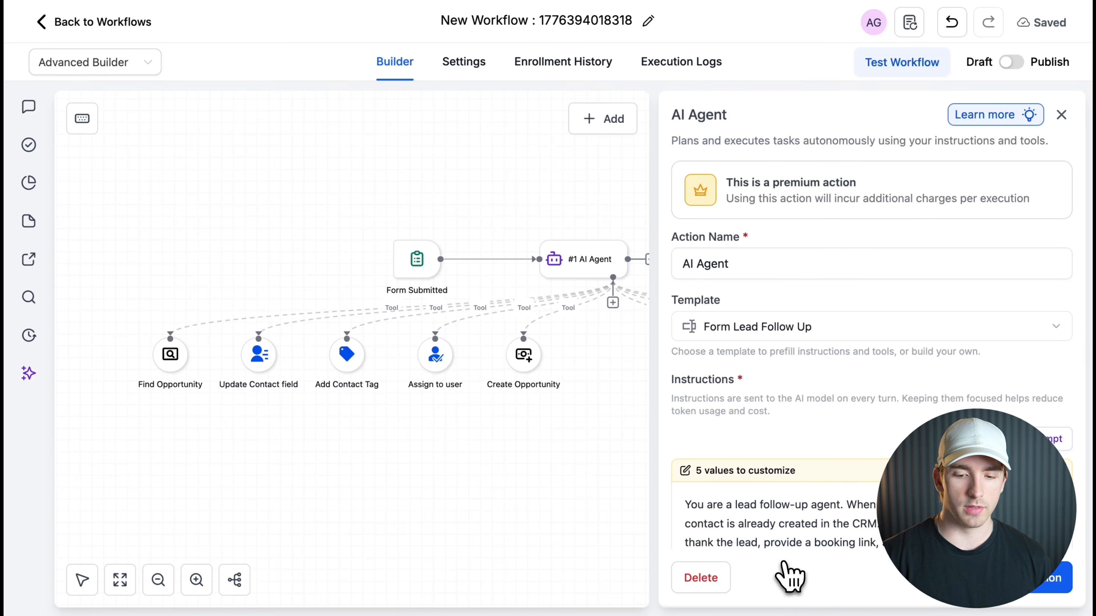
Examine the agent's follow-up instructions and place the text cursor at the end of the SKIP_IF_TAGS values.
scroll(790, 341, "down", 5)
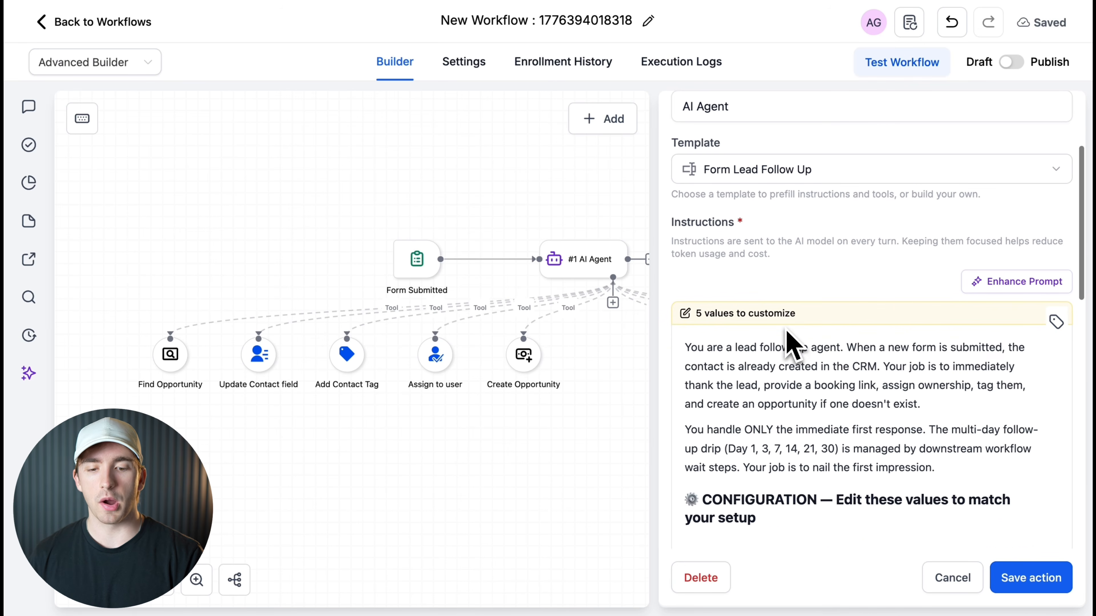
scroll(786, 329, "down", 4)
scroll(805, 291, "down", 3)
scroll(809, 285, "up", 4)
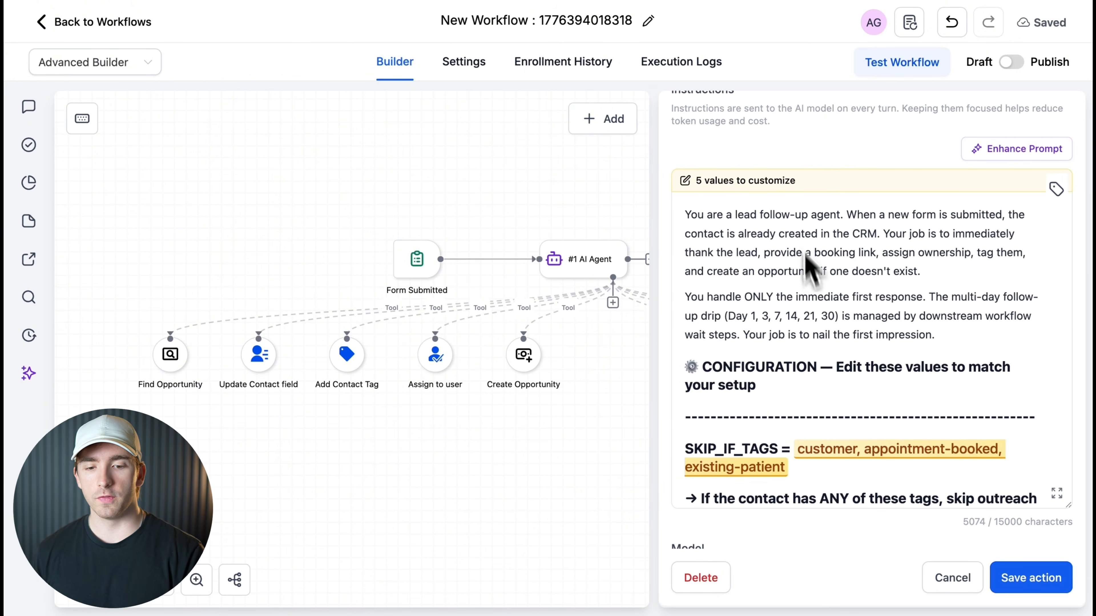
scroll(808, 259, "up", 5)
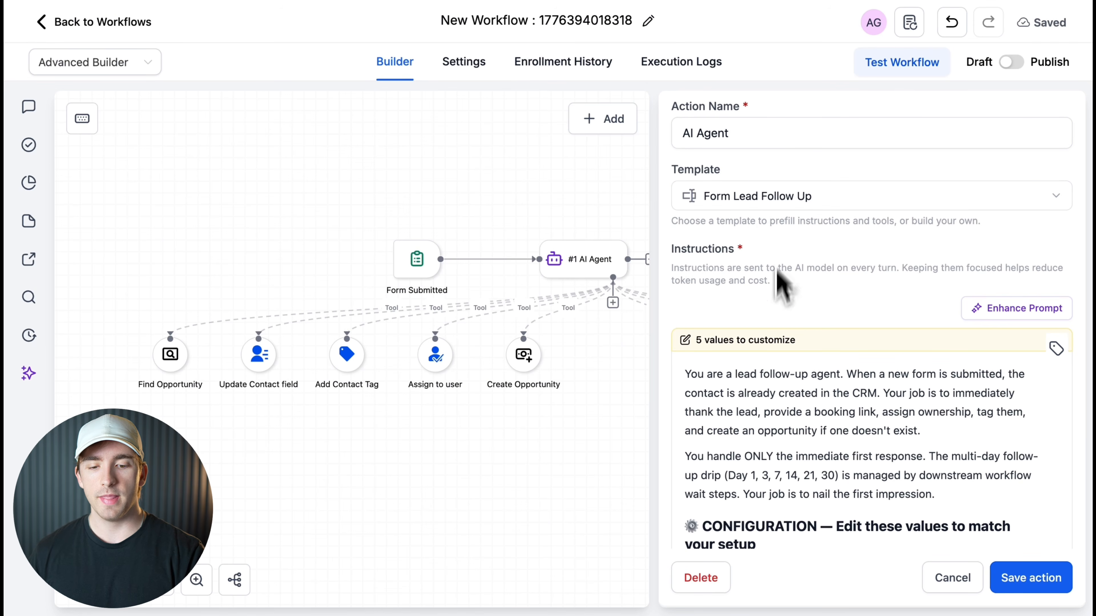
scroll(776, 302, "down", 5)
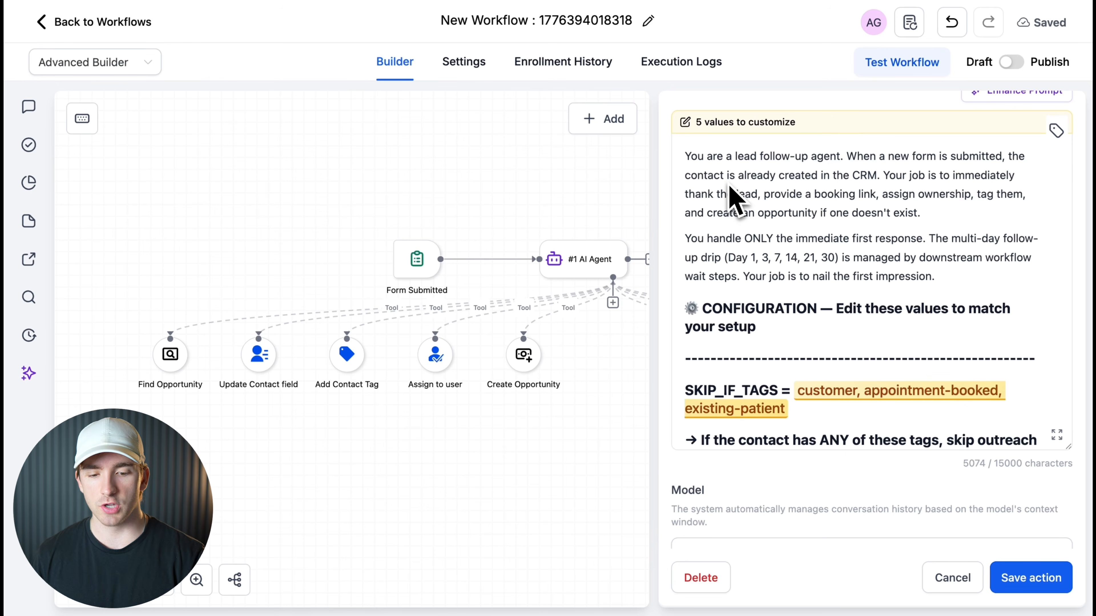
scroll(789, 271, "down", 3)
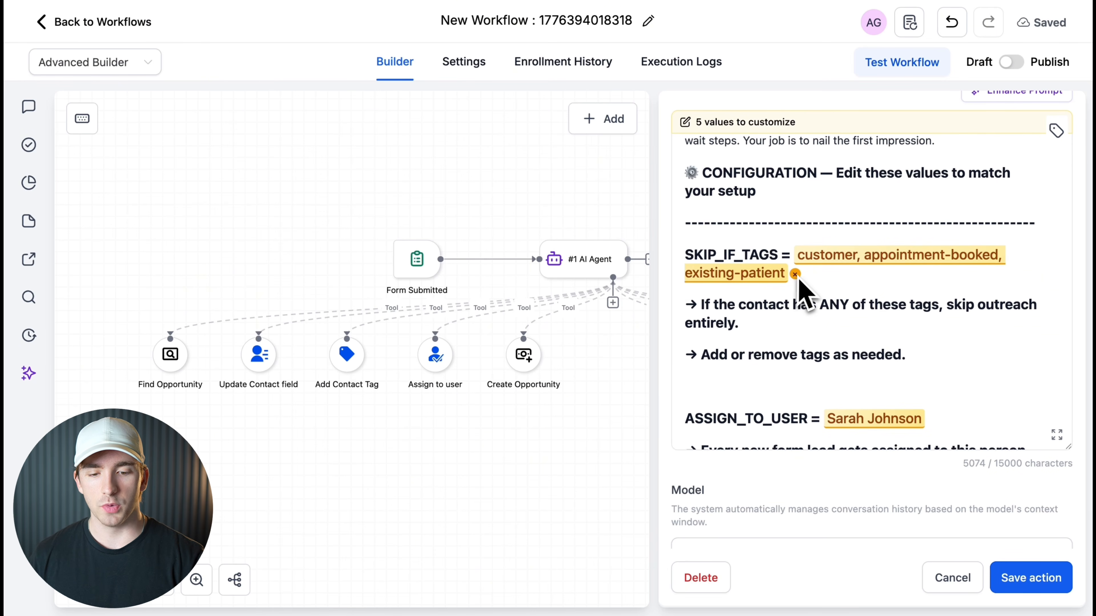
triple_click(805, 255)
left_click(814, 281)
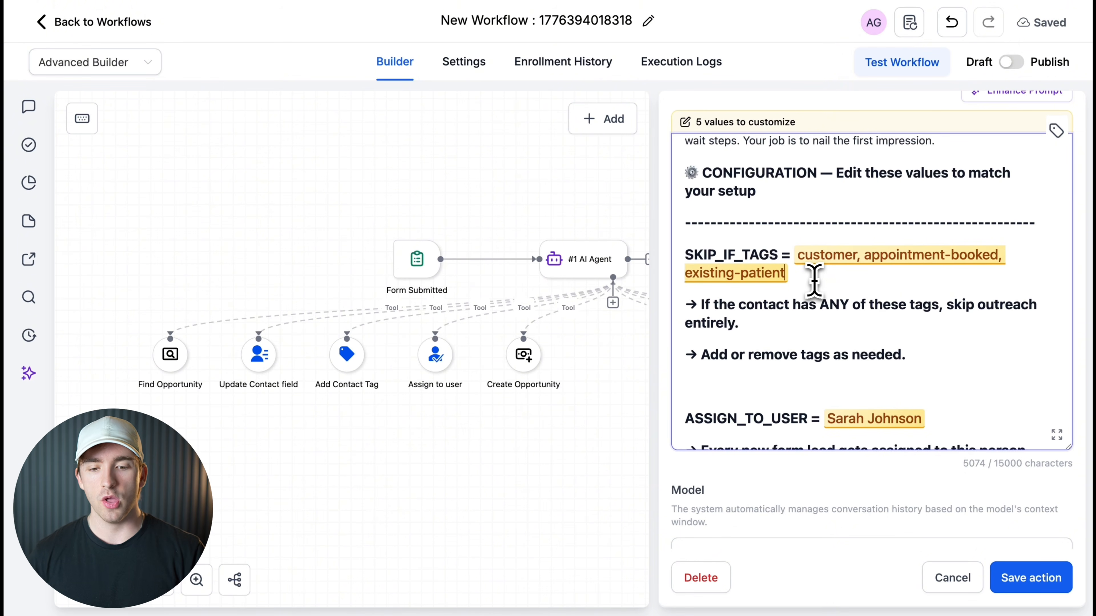
Replace the sample person in the ASSIGN_TO_USER line of the agent's instructions with the user's Full Name custom value, {{user.name}}.
scroll(814, 281, "down", 4)
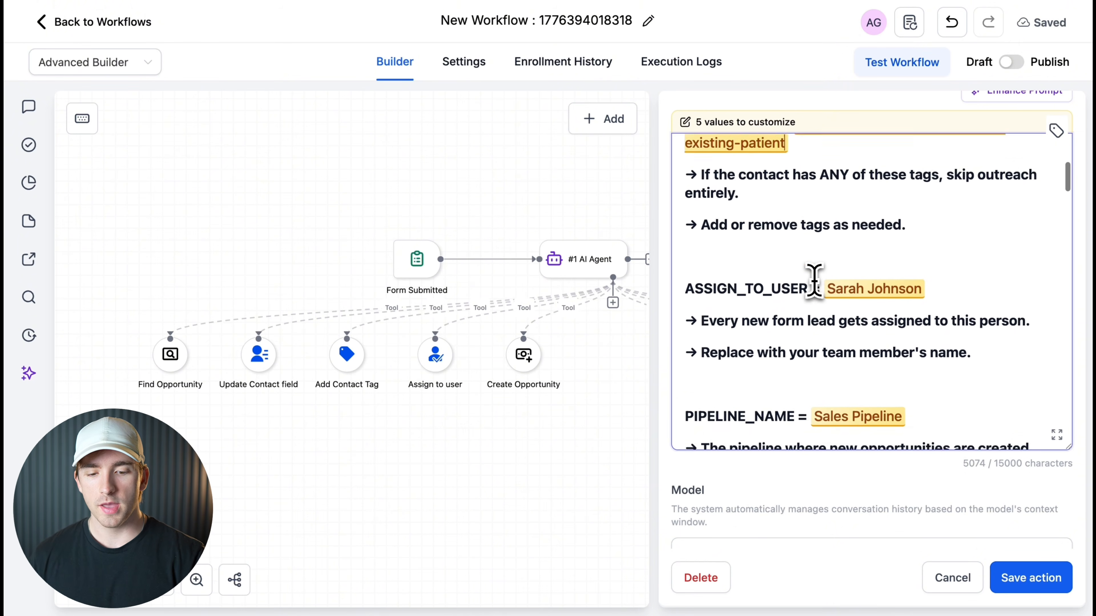
left_click(932, 247)
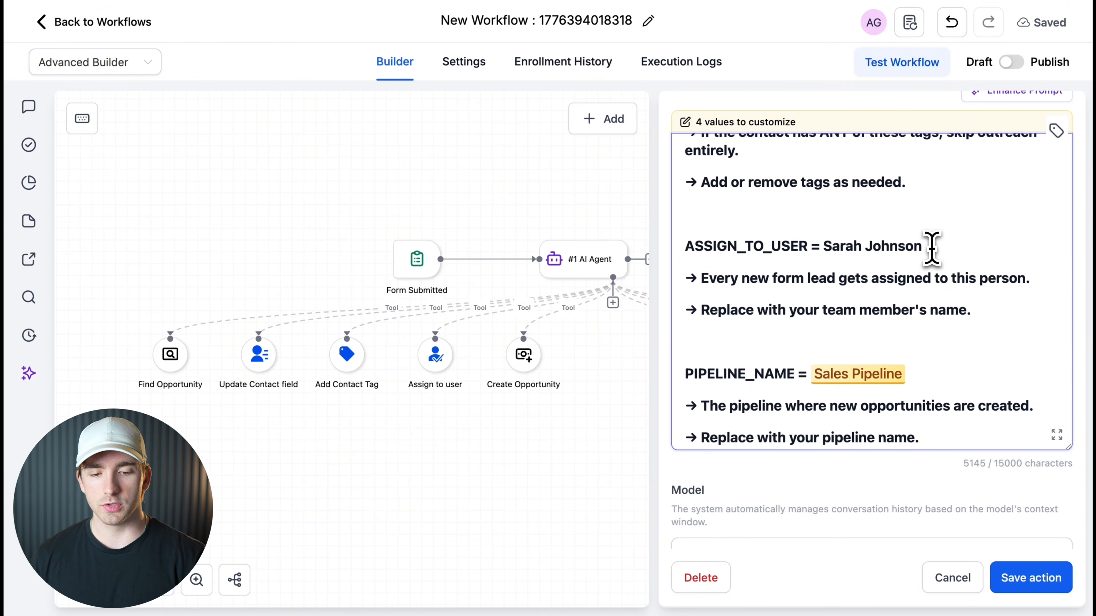
left_click_drag(824, 247, 923, 258)
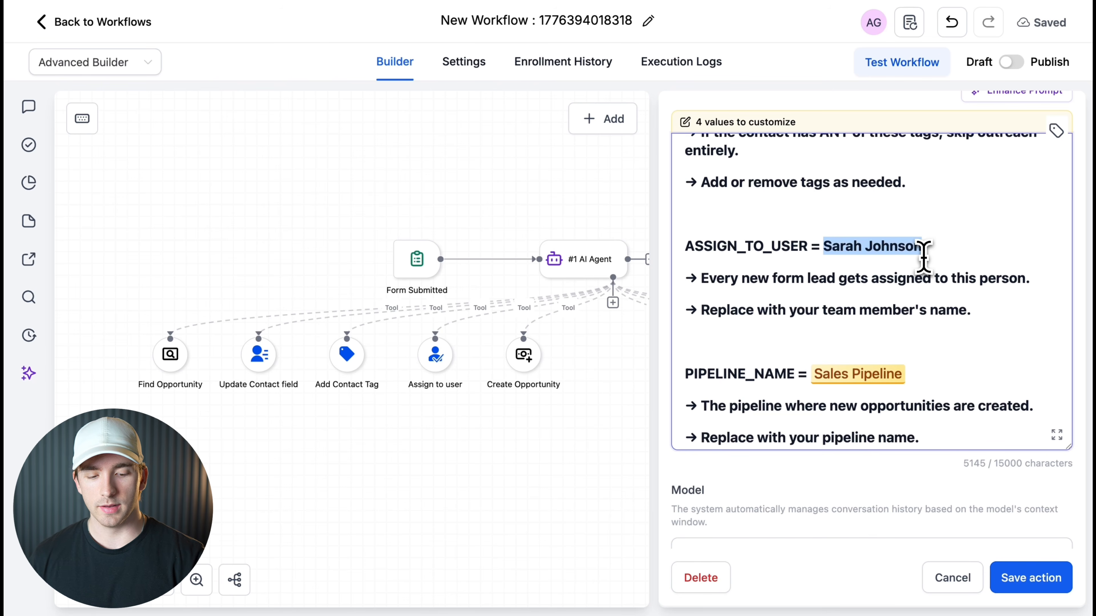
key("BackSpace")
left_click(1055, 130)
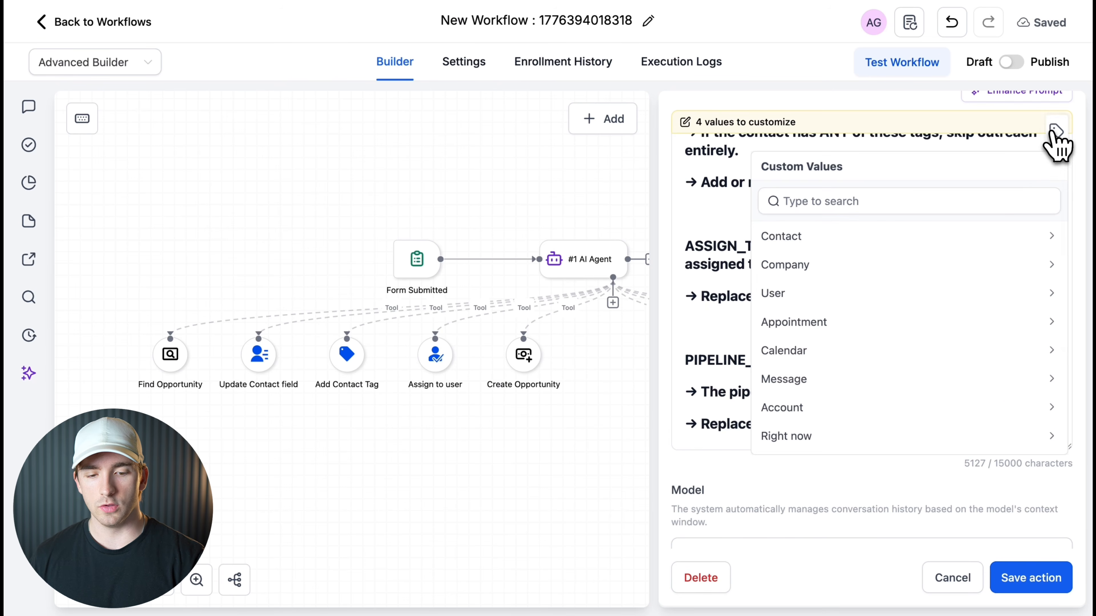
left_click(819, 288)
left_click(809, 242)
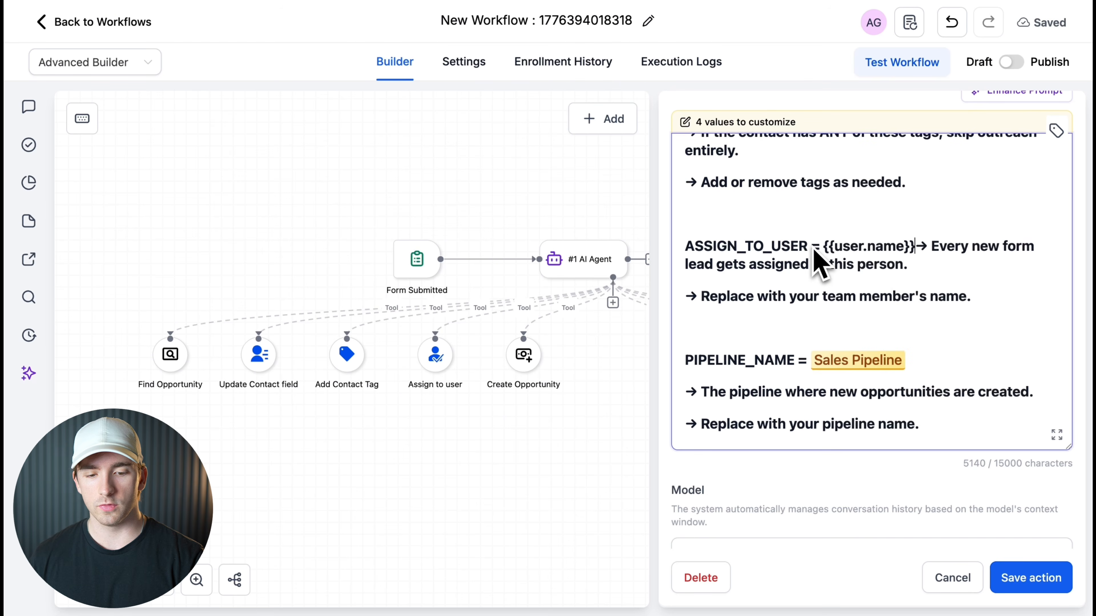
Replace the sample PIPELINE_NAME value in the agent's instructions with the text Pipeline Name.
scroll(927, 303, "down", 3)
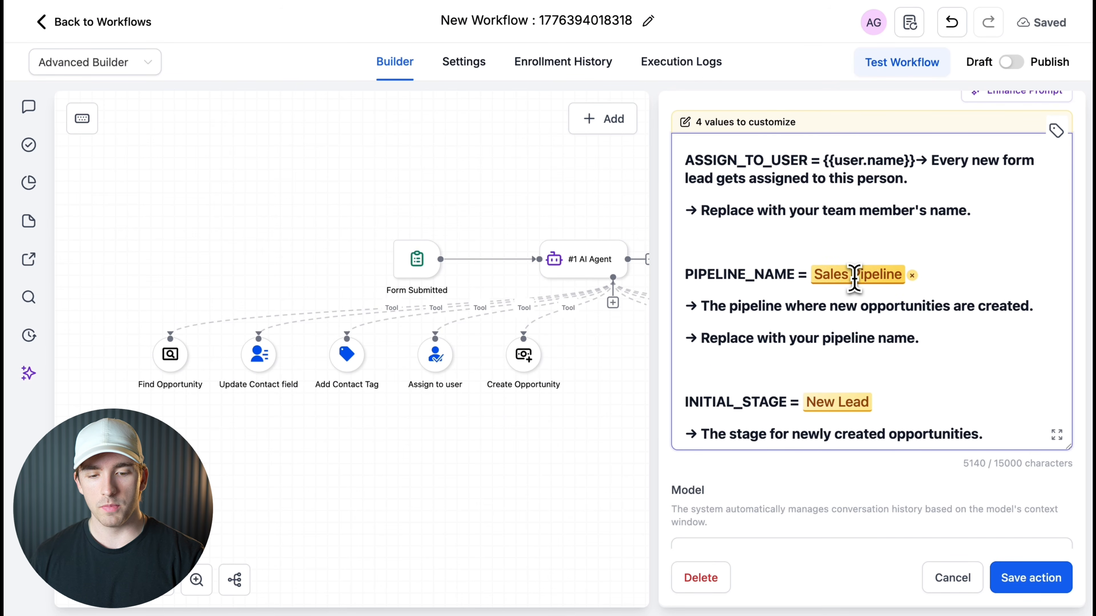
left_click(911, 275)
left_click_drag(904, 275, 819, 275)
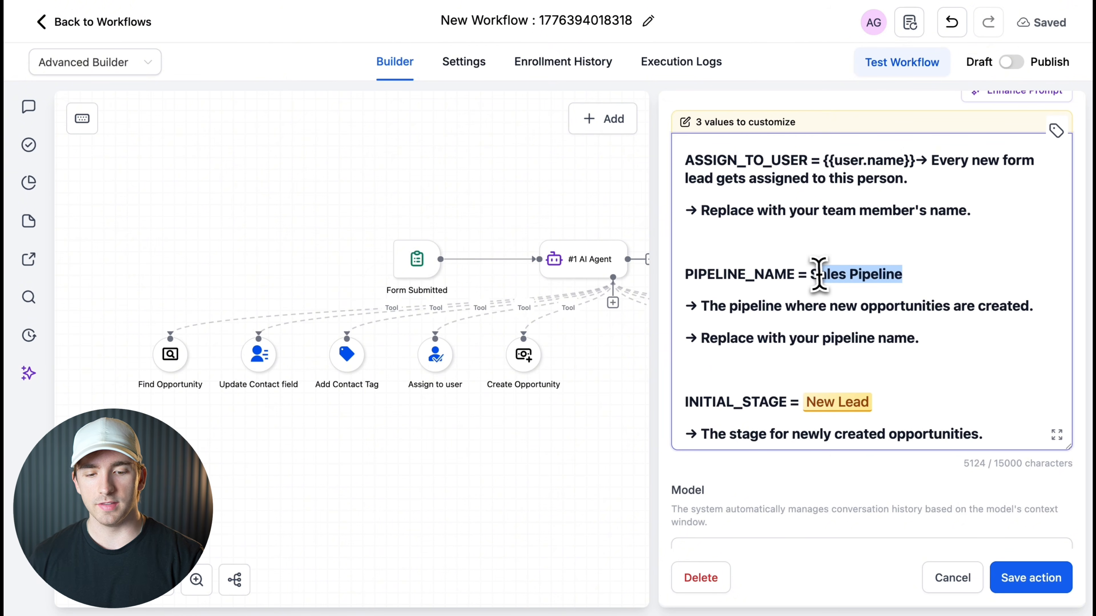
left_click(1055, 130)
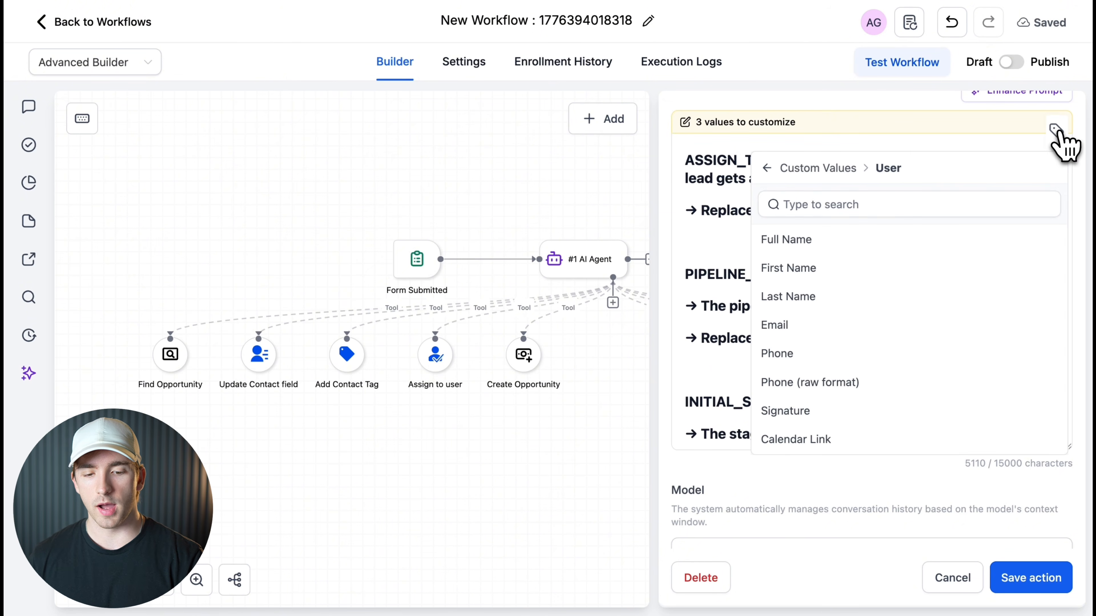
left_click(768, 169)
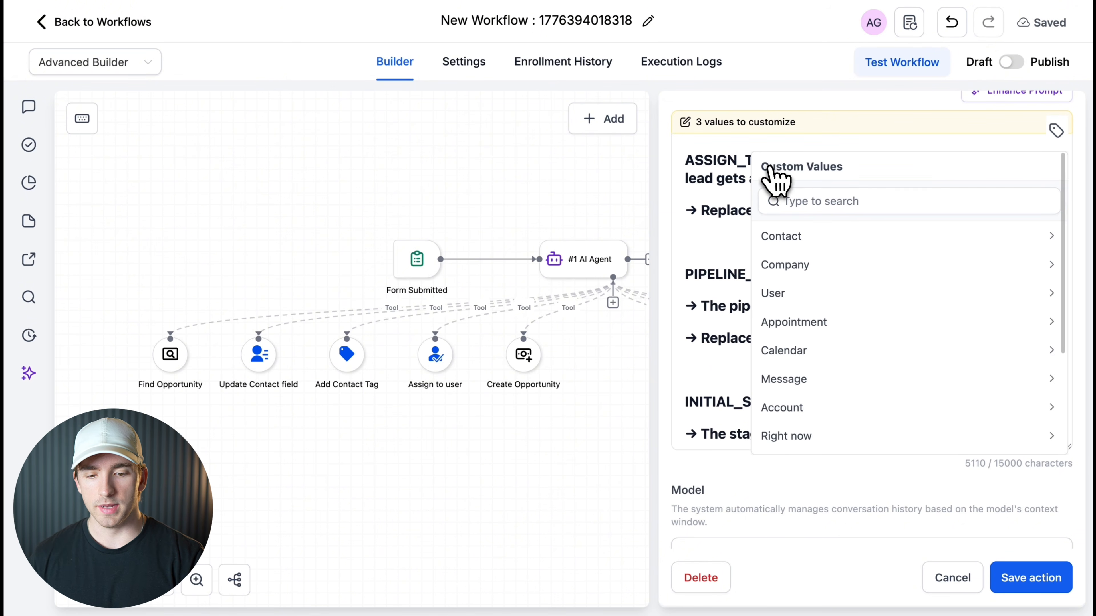
key("Escape")
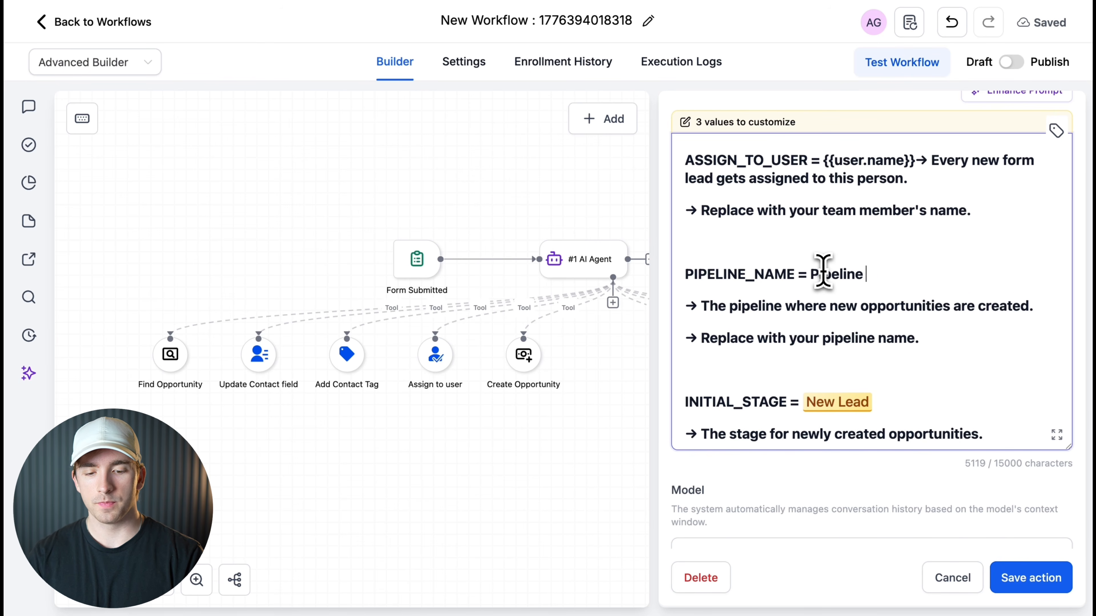
Review the remaining agent instructions, including the initial stage and business description values, and close the AI Agent settings without saving.
scroll(822, 272, "down", 15)
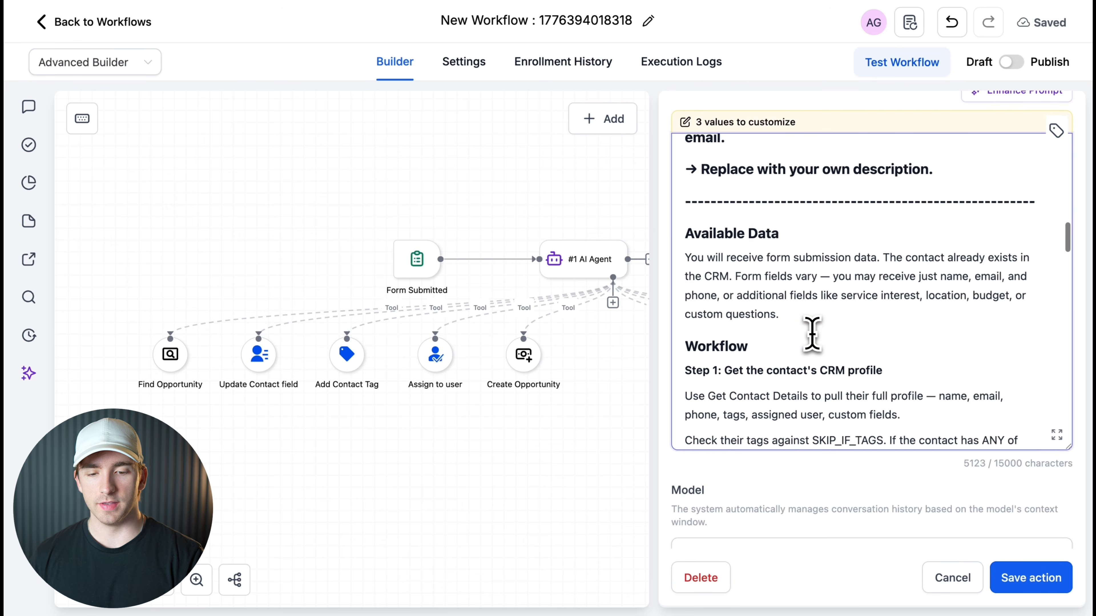
scroll(811, 335, "down", 20)
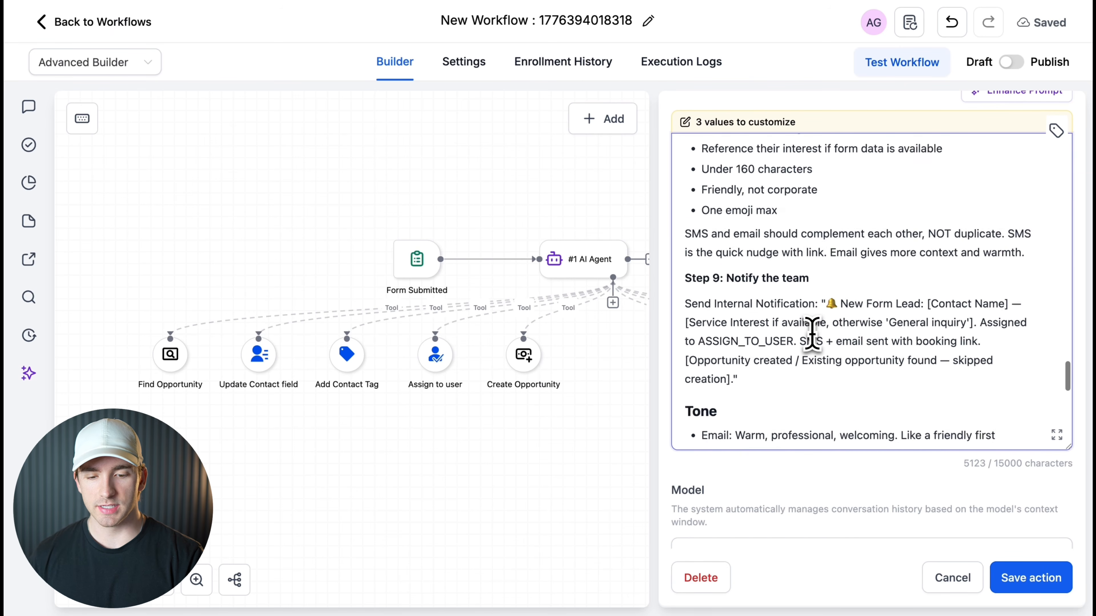
scroll(810, 335, "up", 20)
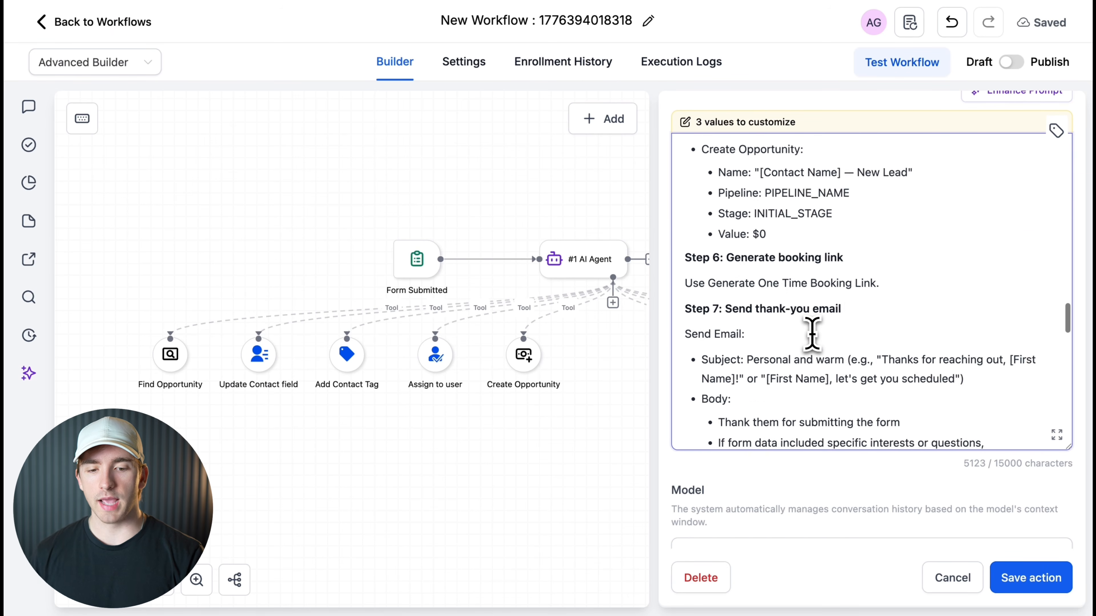
scroll(811, 334, "up", 2)
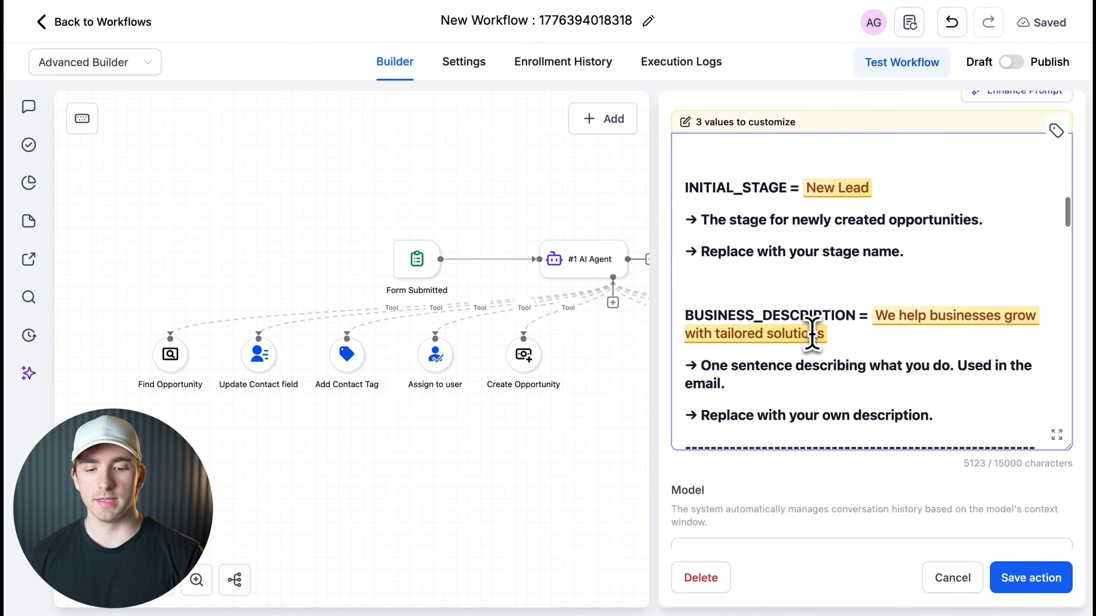
scroll(813, 328, "up", 7)
scroll(818, 389, "down", 3)
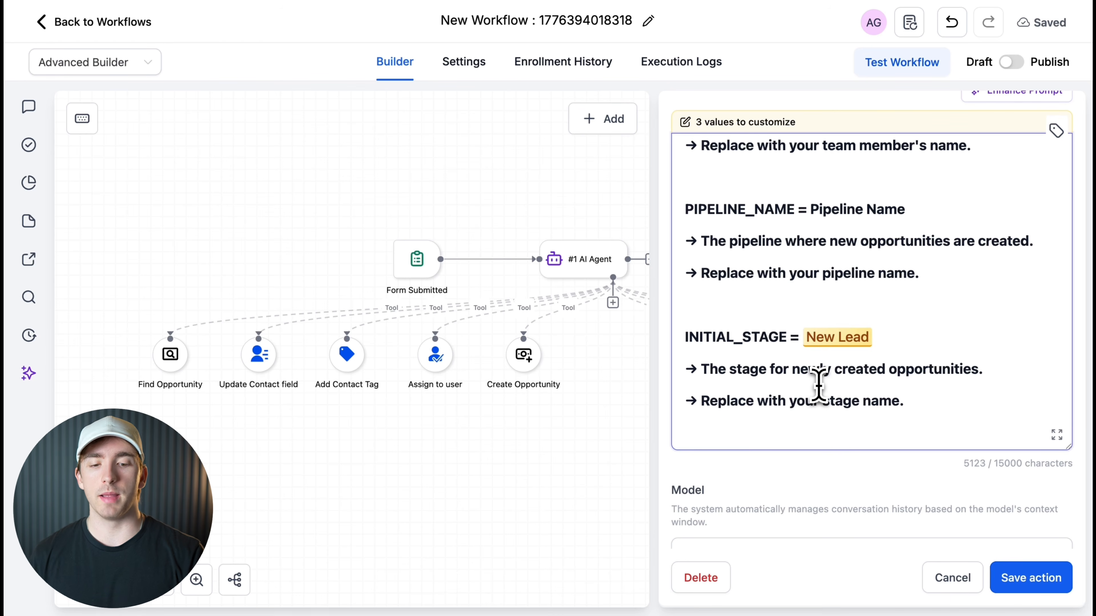
left_click(940, 582)
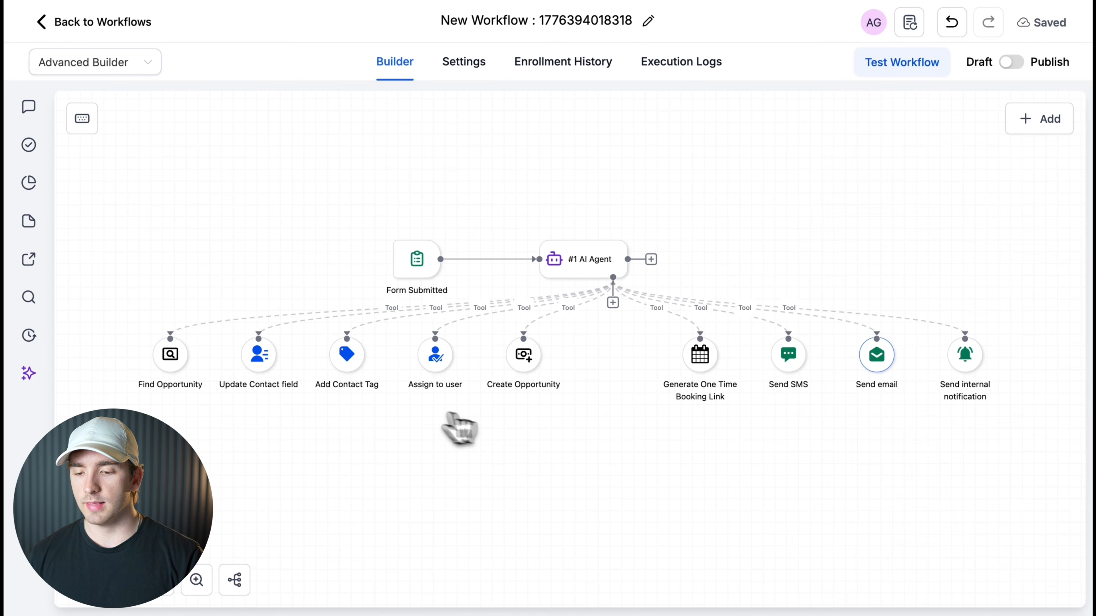
Inspect the configuration of the agent's Find Opportunity tool and close it.
left_click(173, 365)
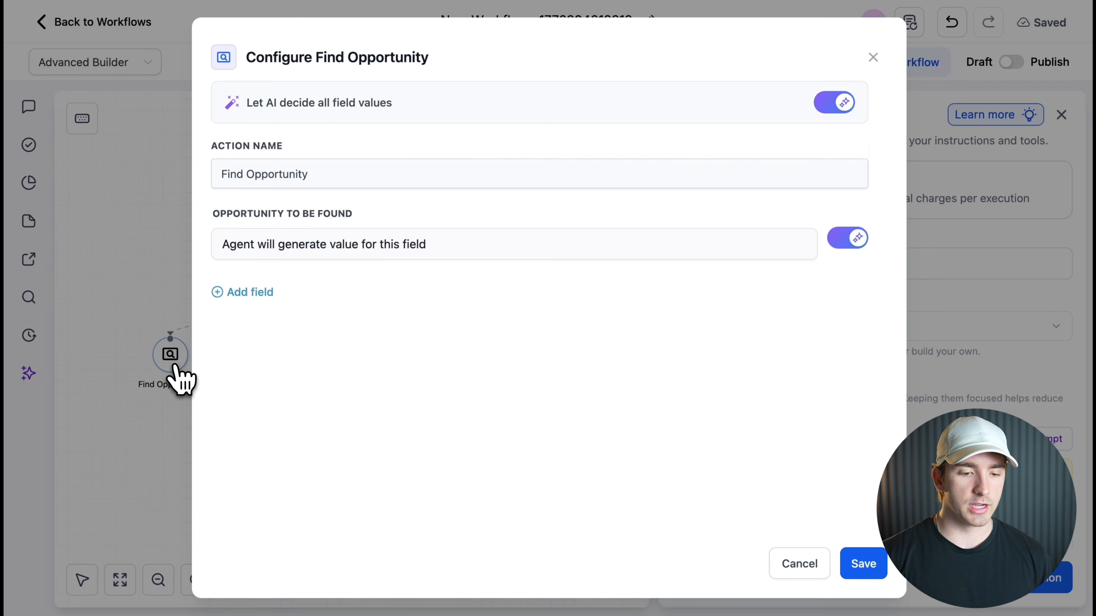
left_click(174, 366)
Configure the agent's Create Opportunity tool so that the AI fills the Pipeline field.
left_click(524, 356)
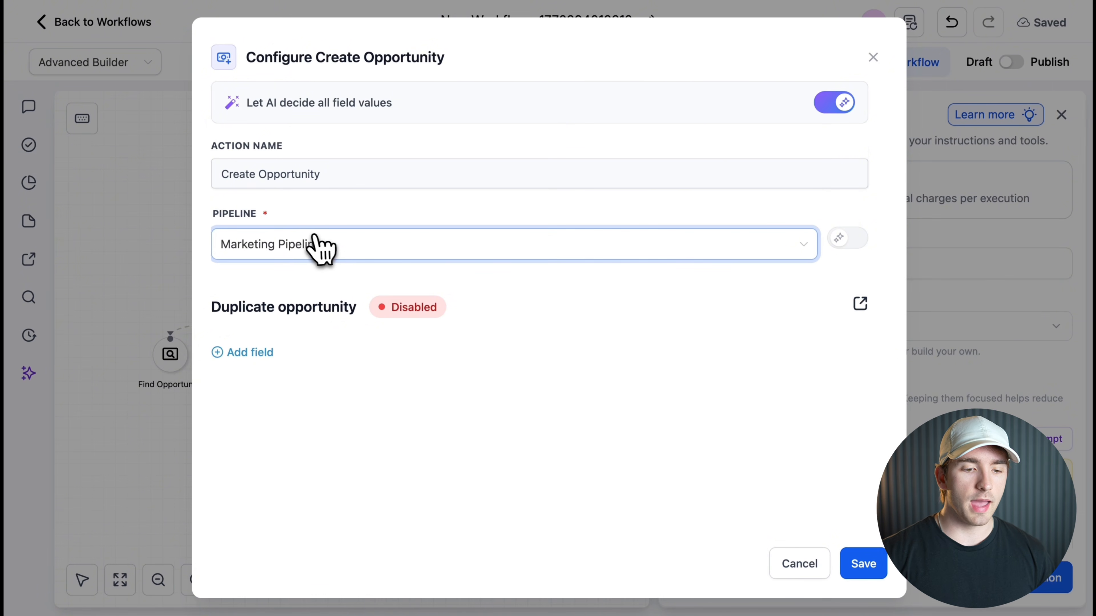
left_click(849, 241)
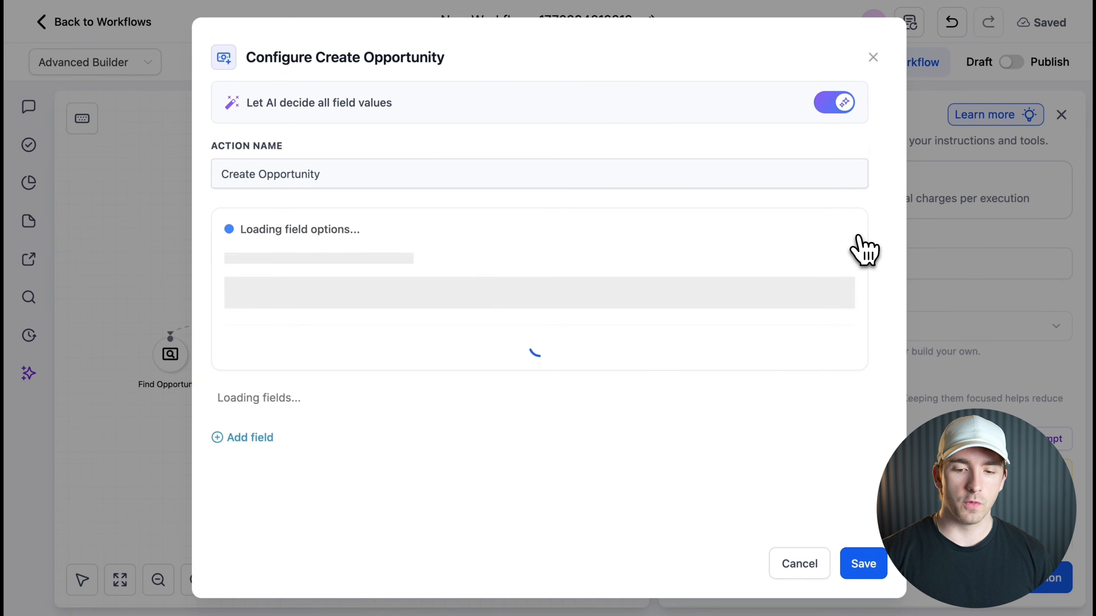
left_click(859, 238)
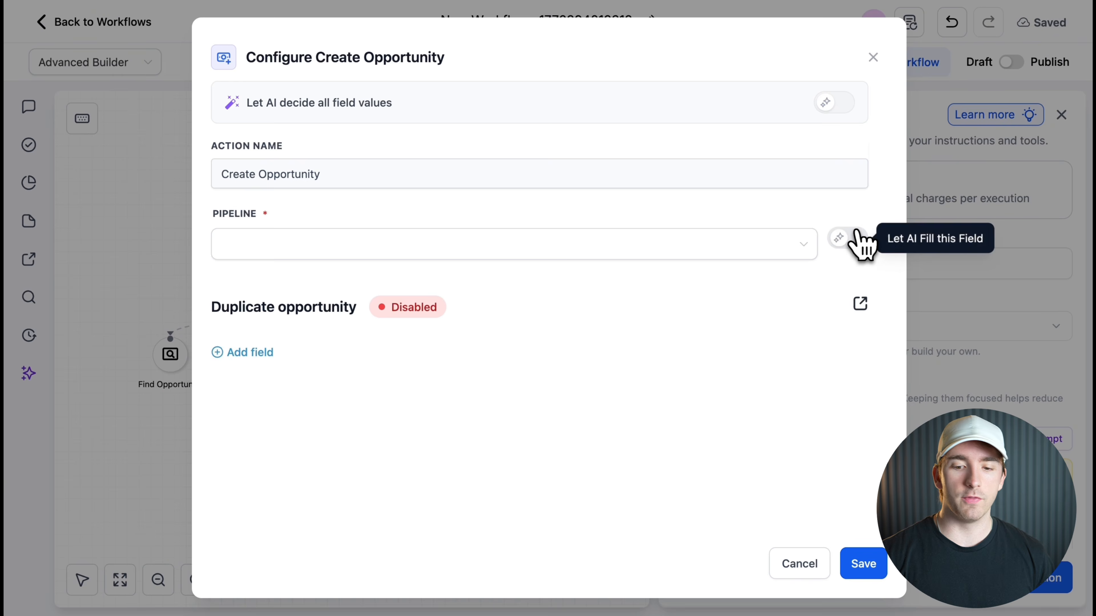
left_click(858, 241)
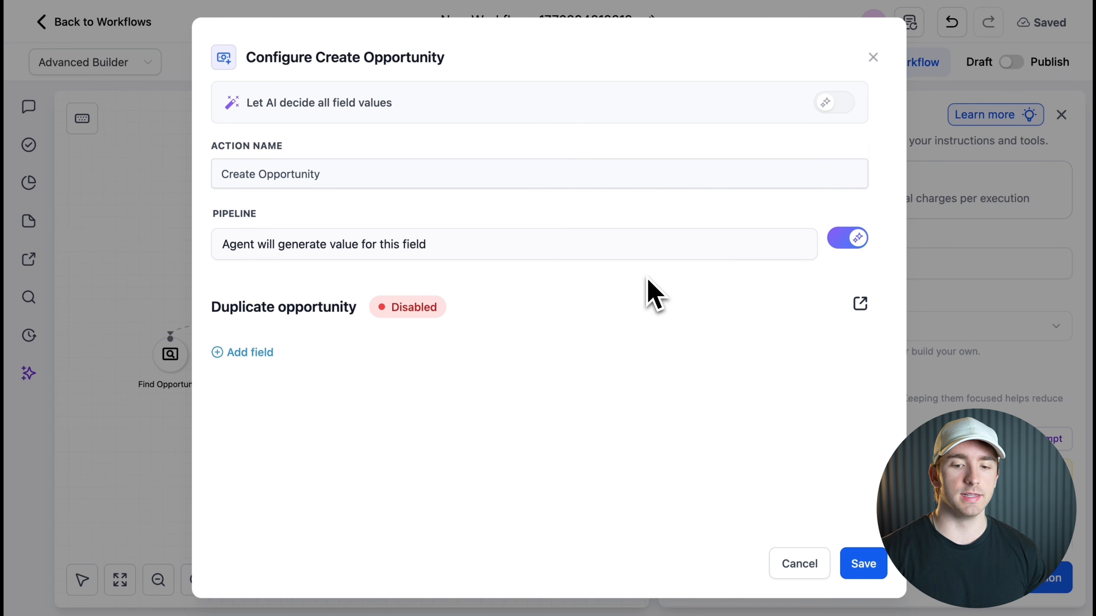
Try Marketing Pipeline as a fixed value for the Create Opportunity tool's pipeline, and return the field to AI filling.
left_click(852, 238)
left_click(562, 254)
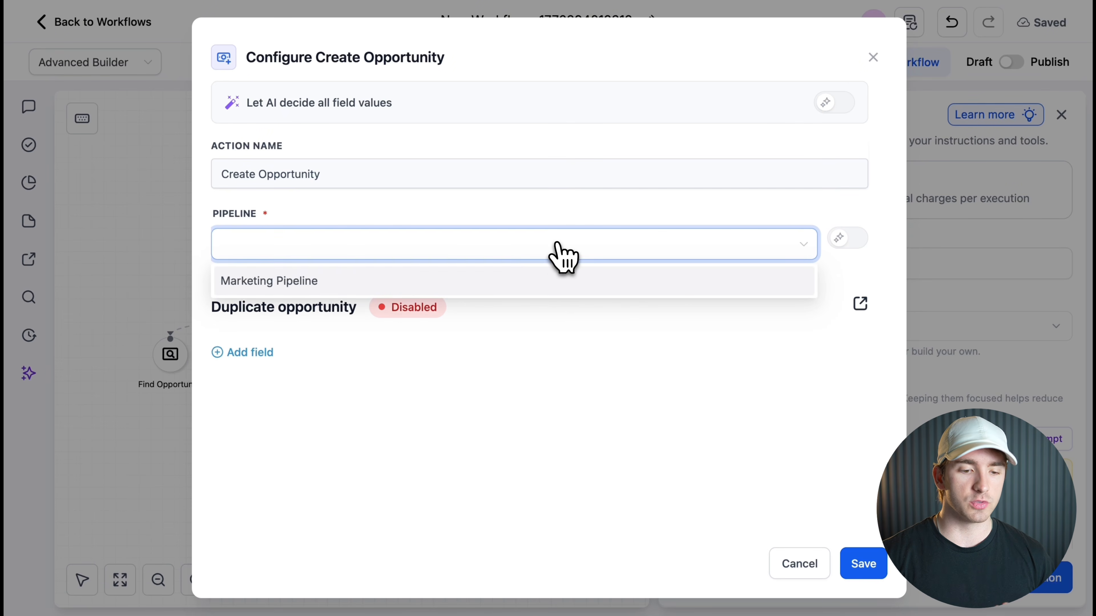
left_click(470, 284)
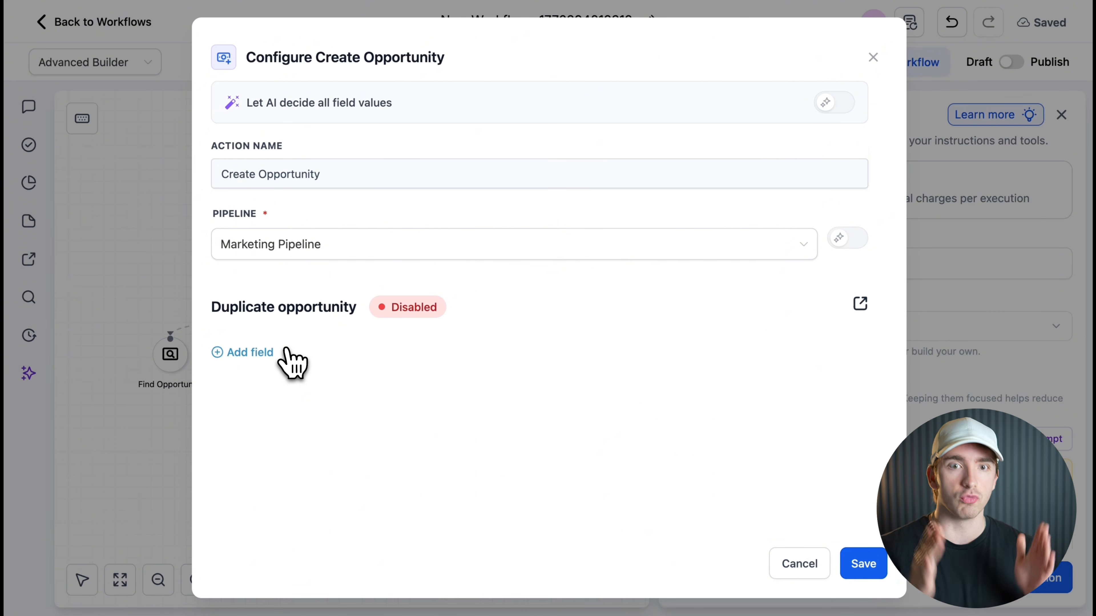
left_click(852, 238)
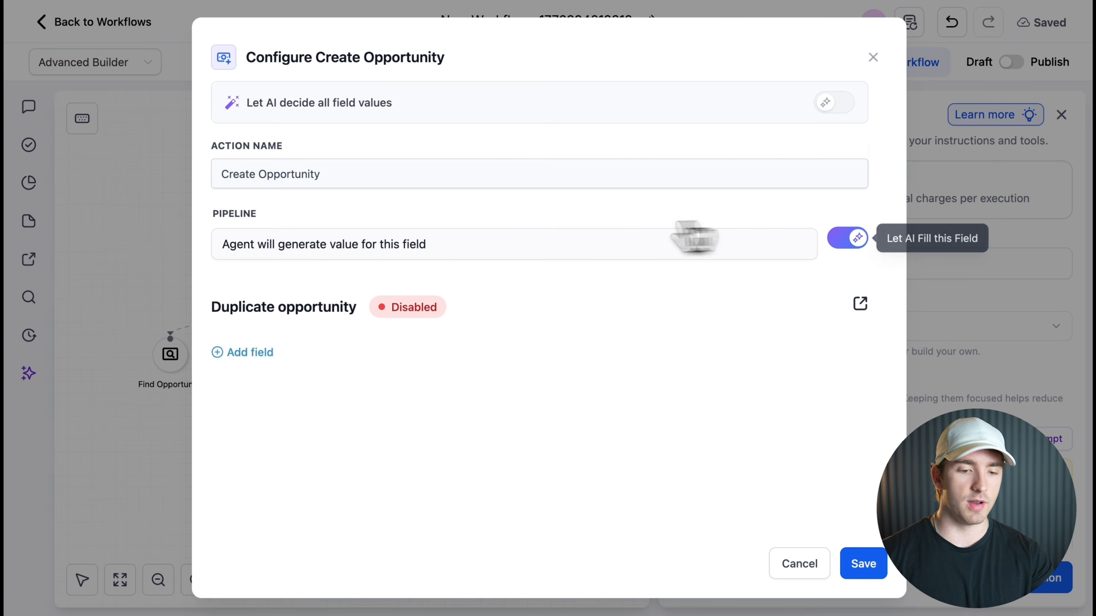
Add an Opportunity Name field filled by the AI to the Create Opportunity tool and save the tool's configuration.
left_click(257, 352)
left_click(337, 388)
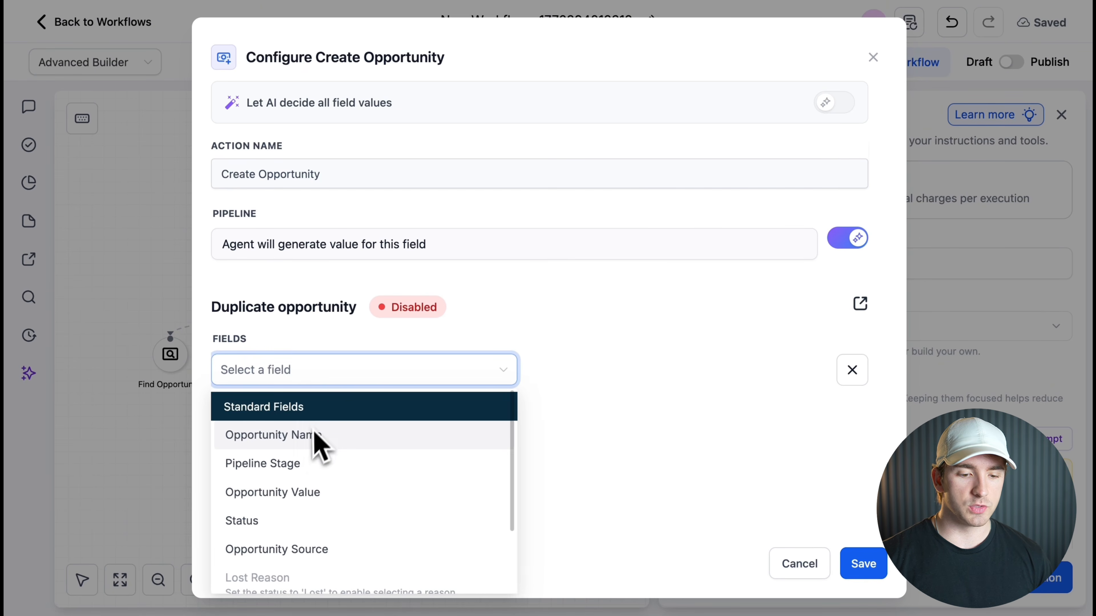
left_click(319, 435)
left_click(808, 367)
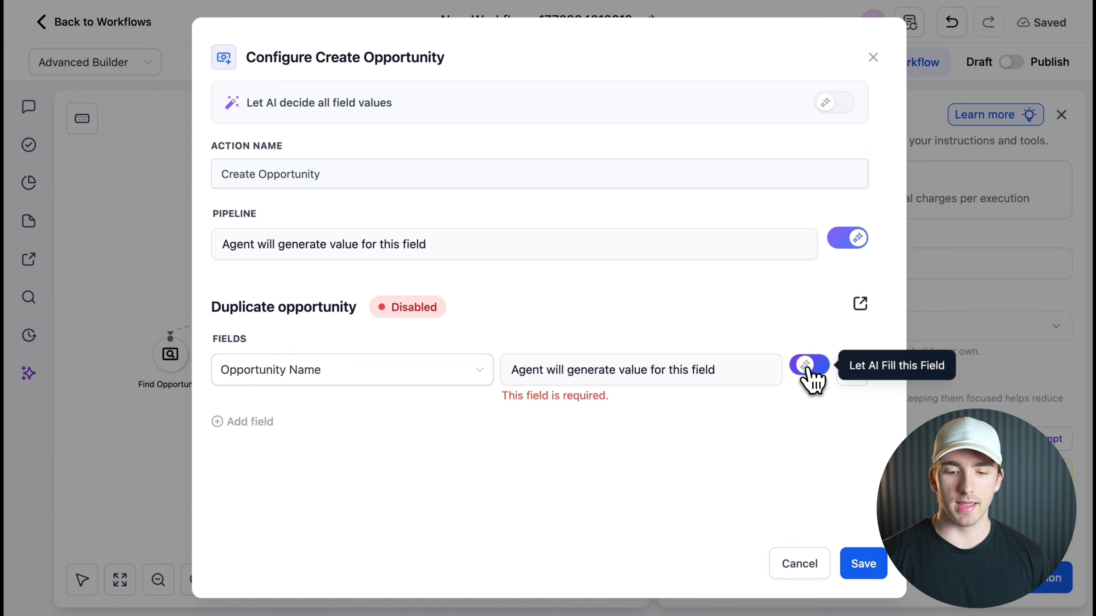
left_click(808, 367)
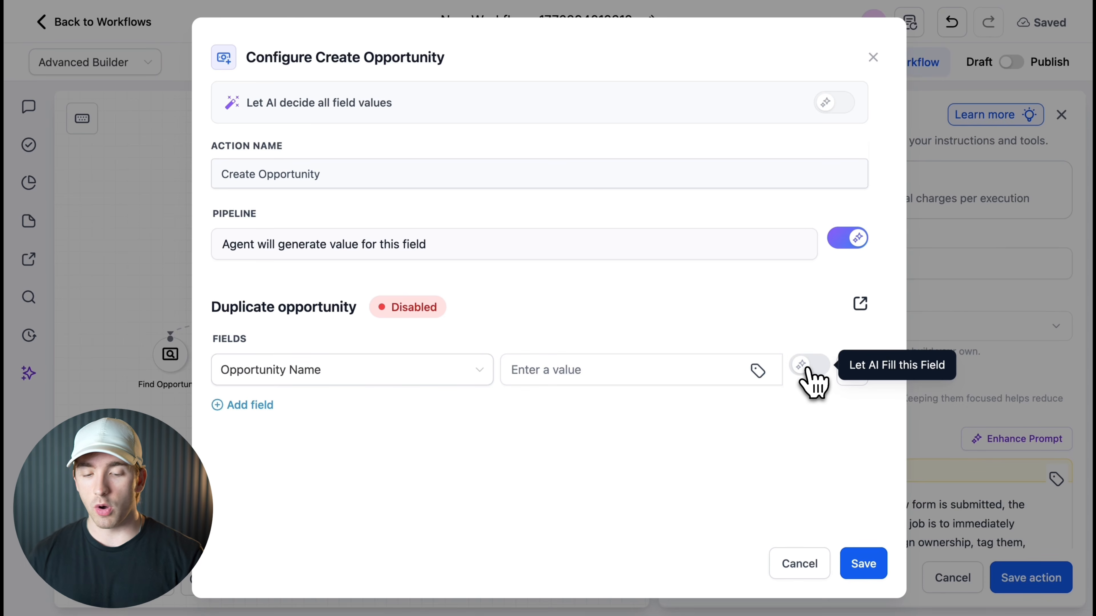
left_click(808, 368)
left_click(862, 563)
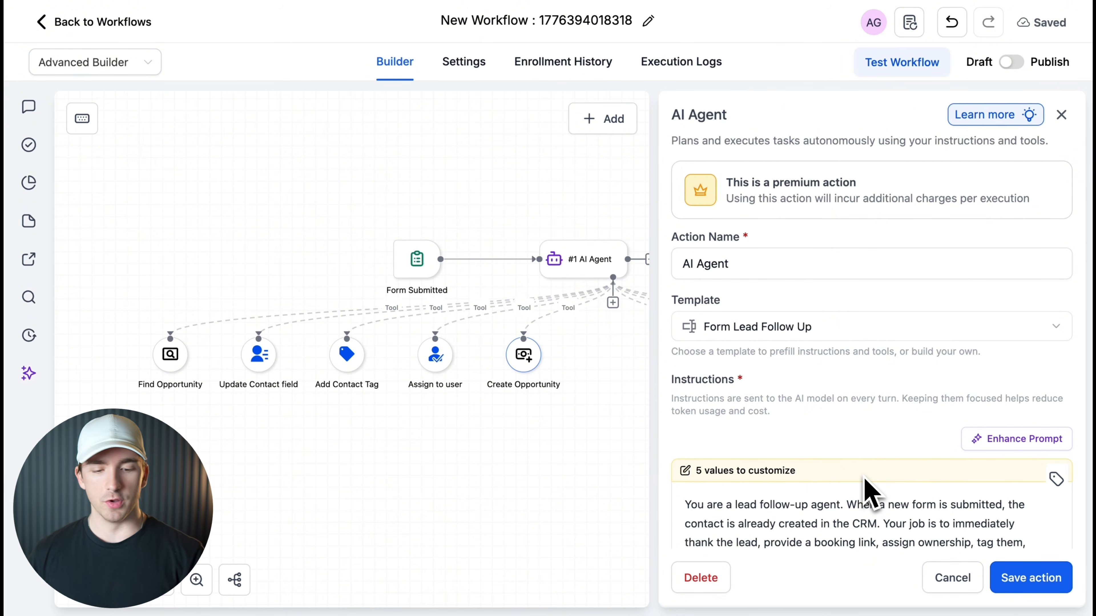
Read through the AI Agent's instructions, from the customizable configuration values to the workflow steps for assigning, tagging, creating opportunities and emailing.
scroll(867, 495, "down", 10)
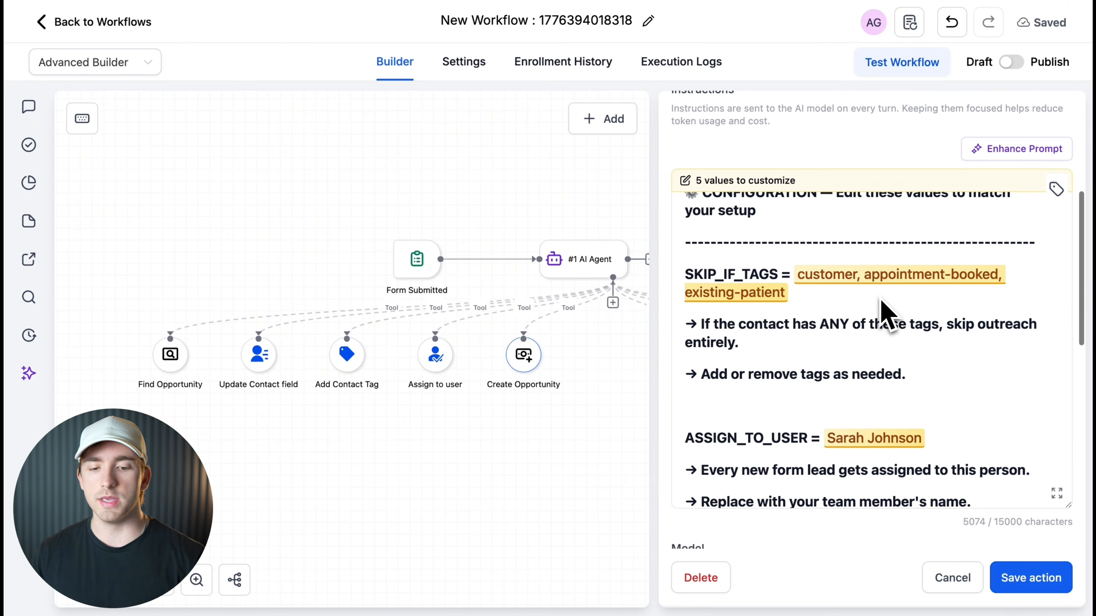
scroll(882, 311, "down", 10)
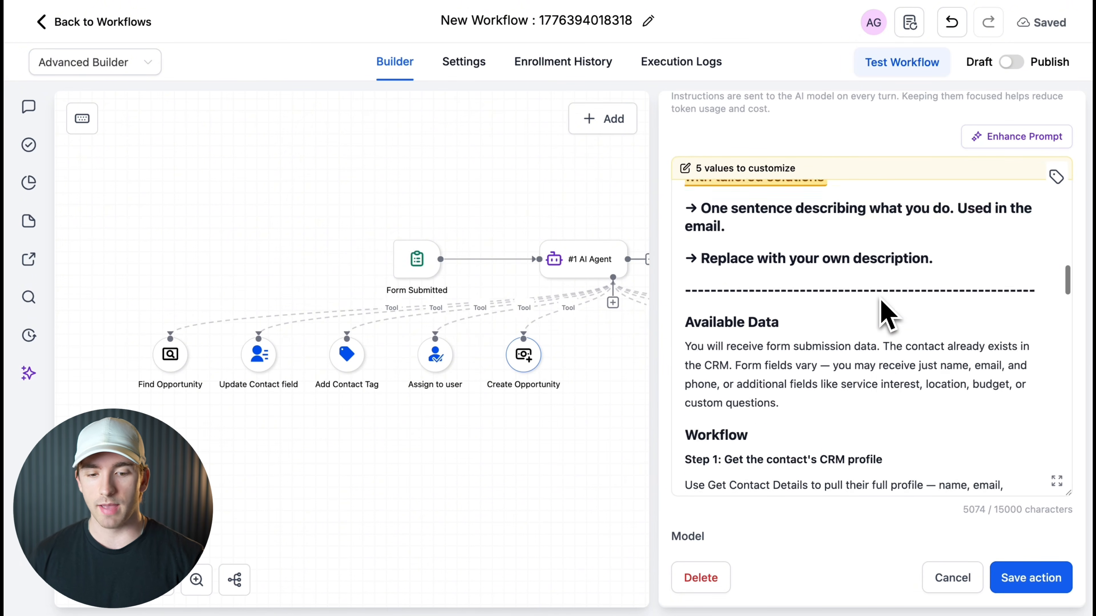
scroll(886, 315, "down", 10)
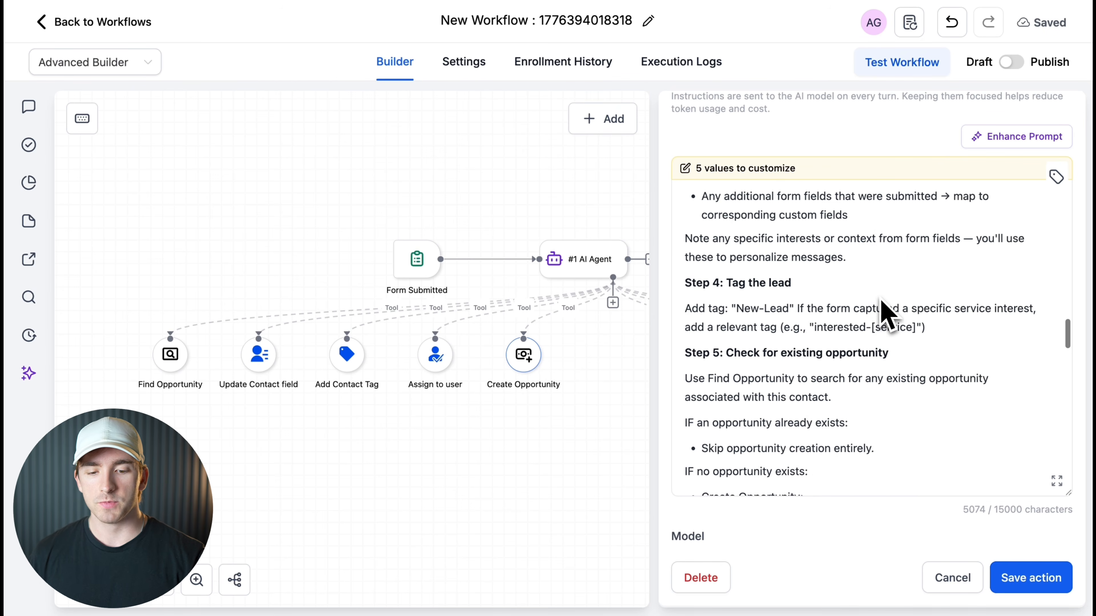
scroll(882, 304, "up", 5)
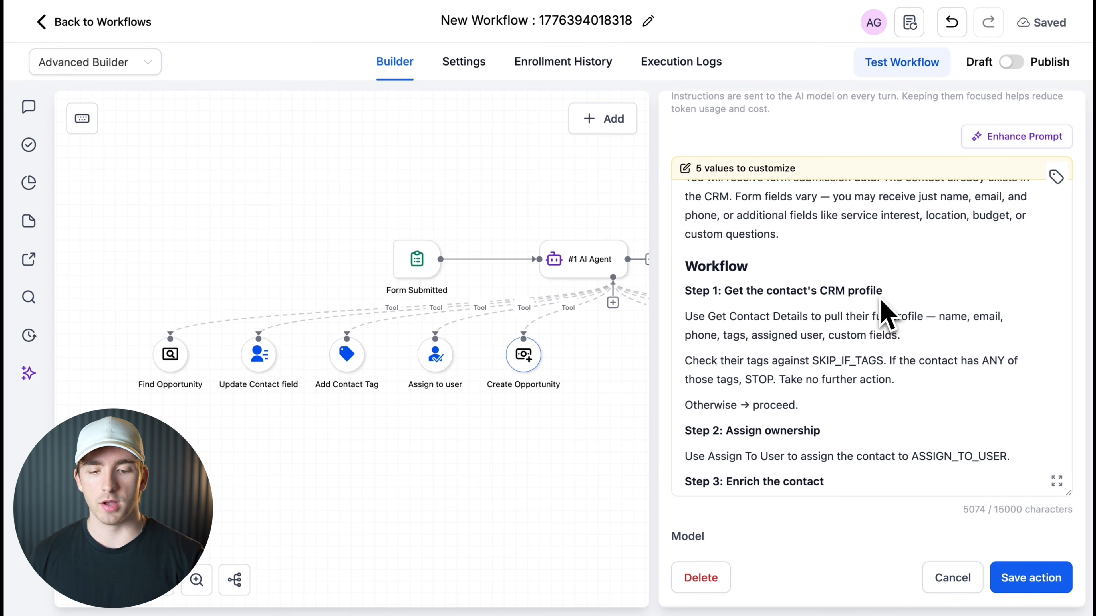
scroll(881, 302, "down", 8)
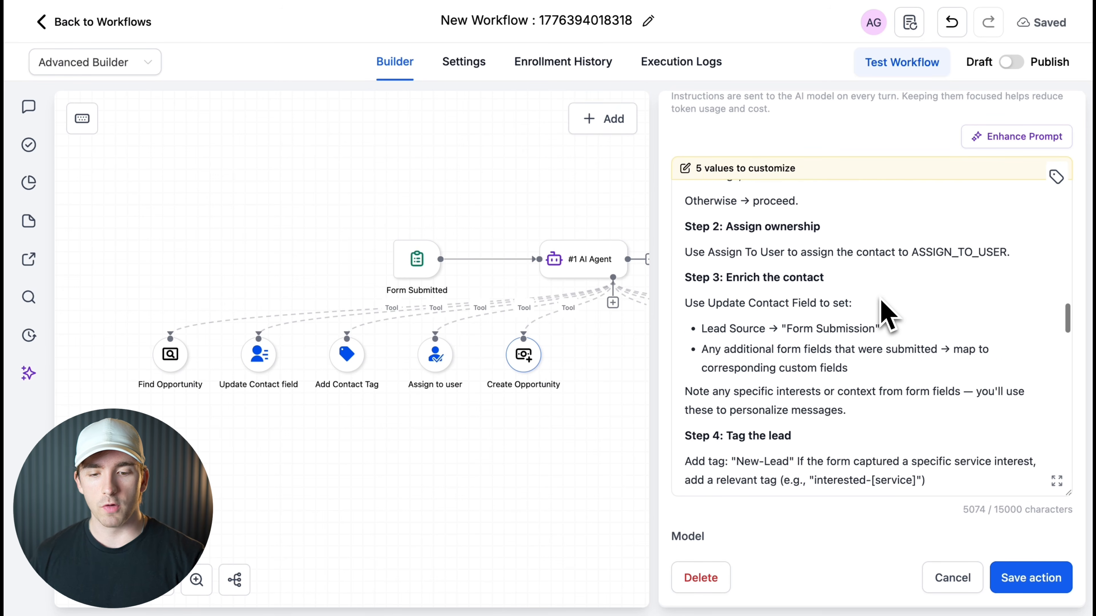
scroll(882, 307, "down", 8)
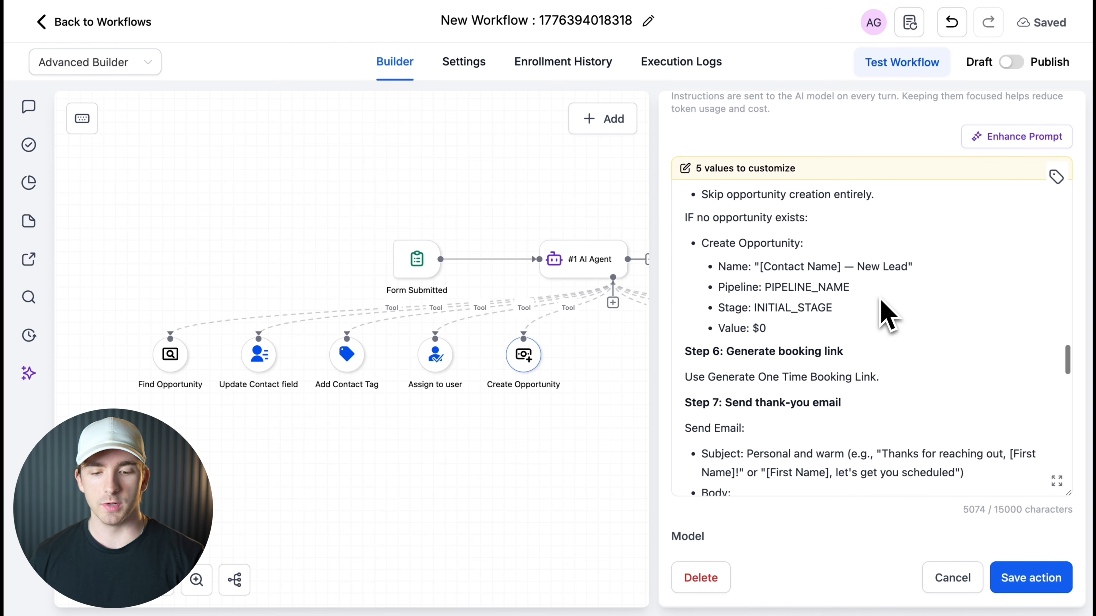
scroll(887, 315, "down", 5)
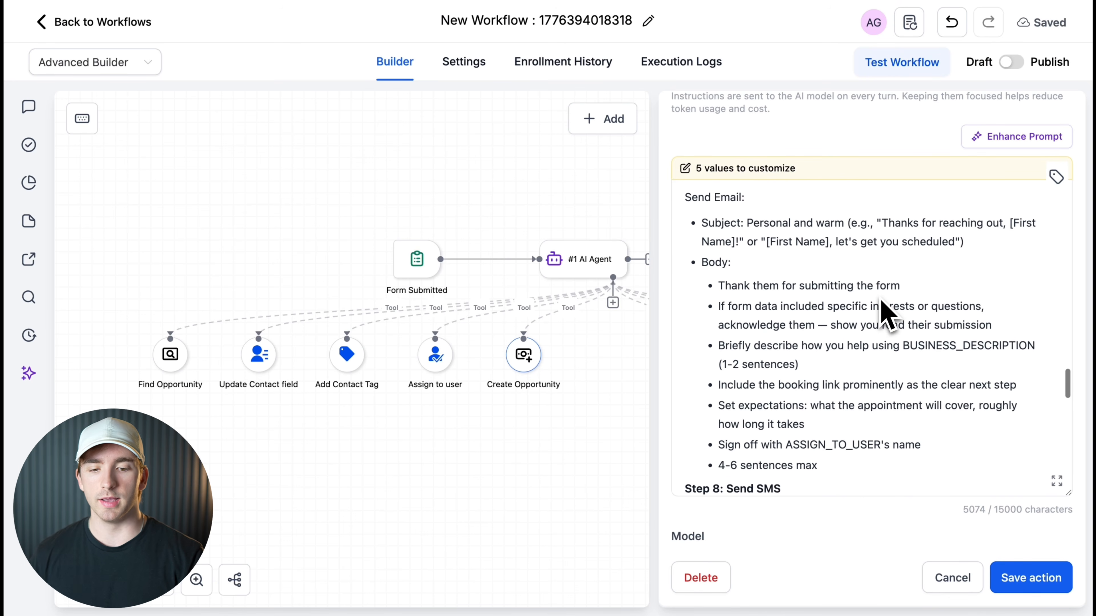
Read the rest of the AI Agent's instructions, covering the SMS, the team notification, the messaging tone and the important rules.
scroll(887, 314, "down", 8)
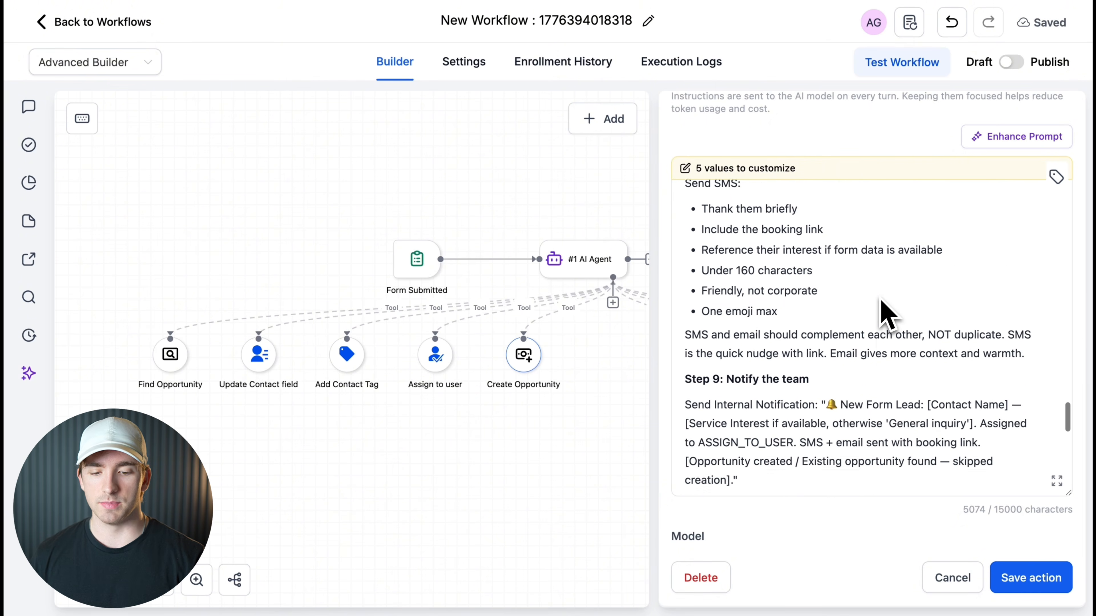
scroll(886, 314, "down", 8)
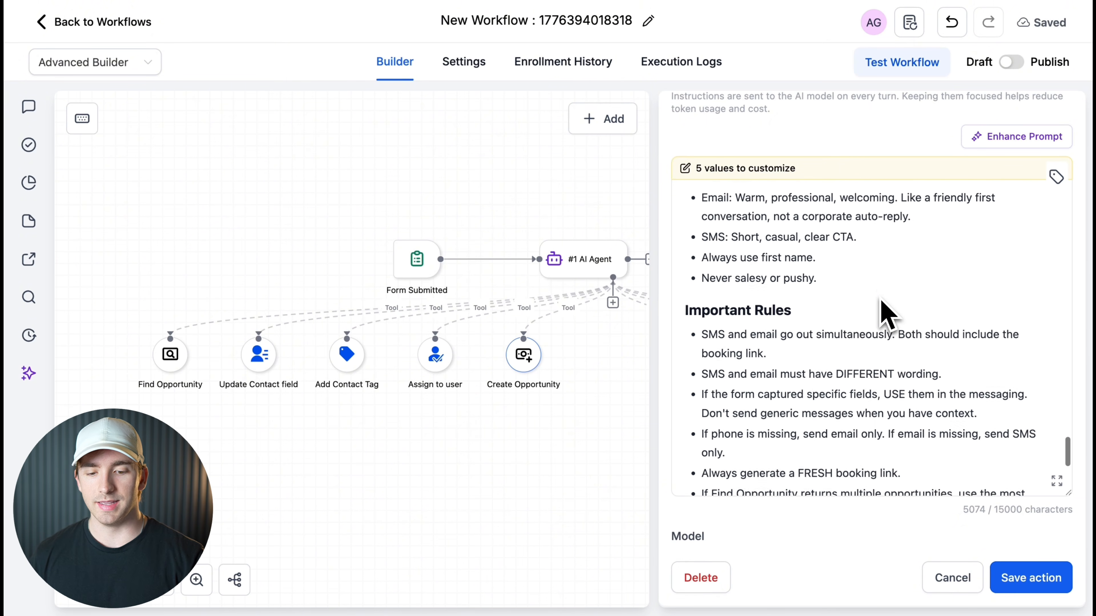
scroll(885, 315, "down", 5)
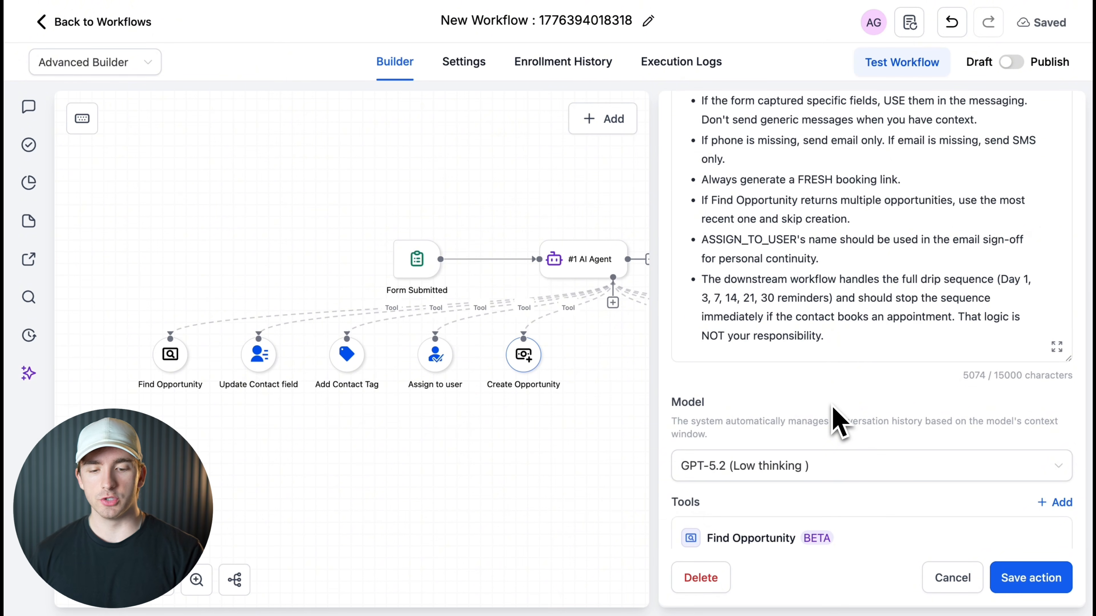
Look through the models available for the AI Agent, from GPT-5.2 to GPT-5 Mini, keeping GPT-5.2 (Low thinking).
scroll(839, 423, "down", 3)
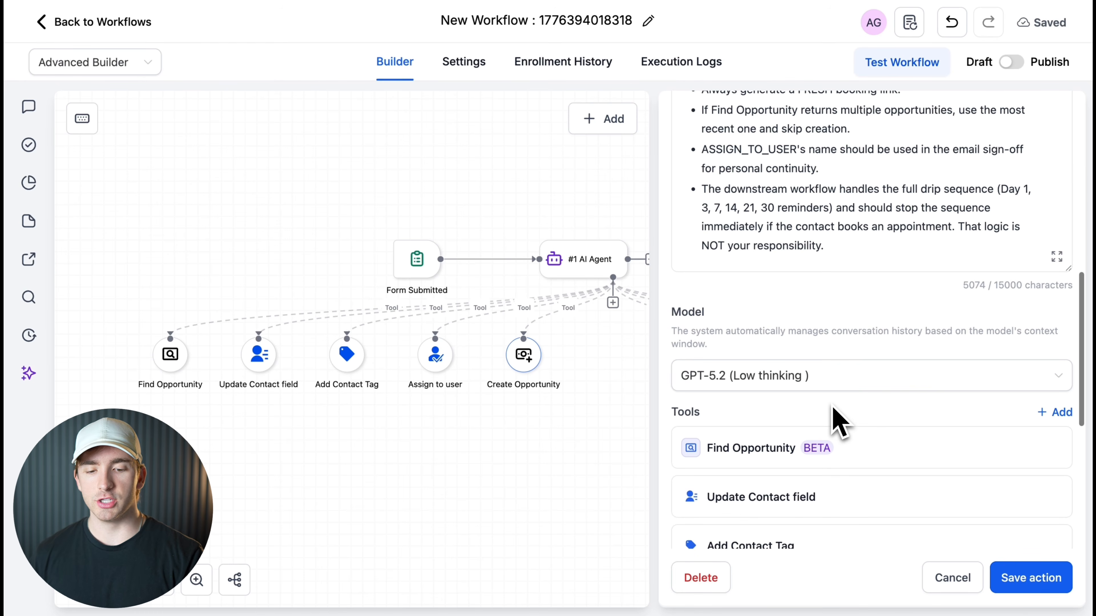
left_click(833, 382)
left_click(832, 382)
left_click(832, 382)
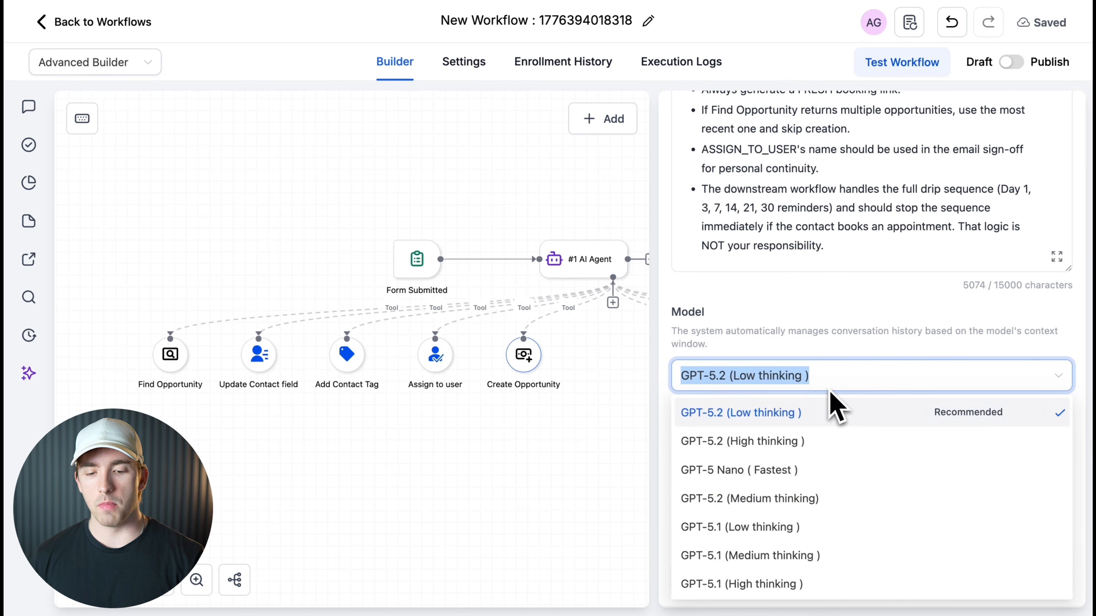
scroll(820, 518, "down", 2)
scroll(819, 521, "down", 2)
scroll(832, 257, "down", 5)
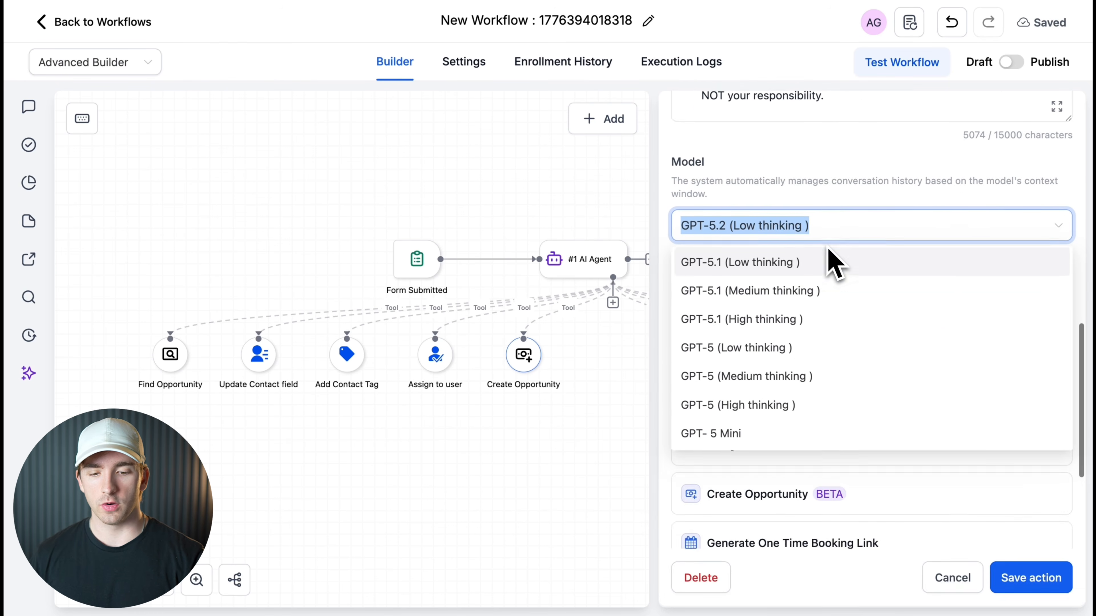
scroll(826, 313, "up", 3)
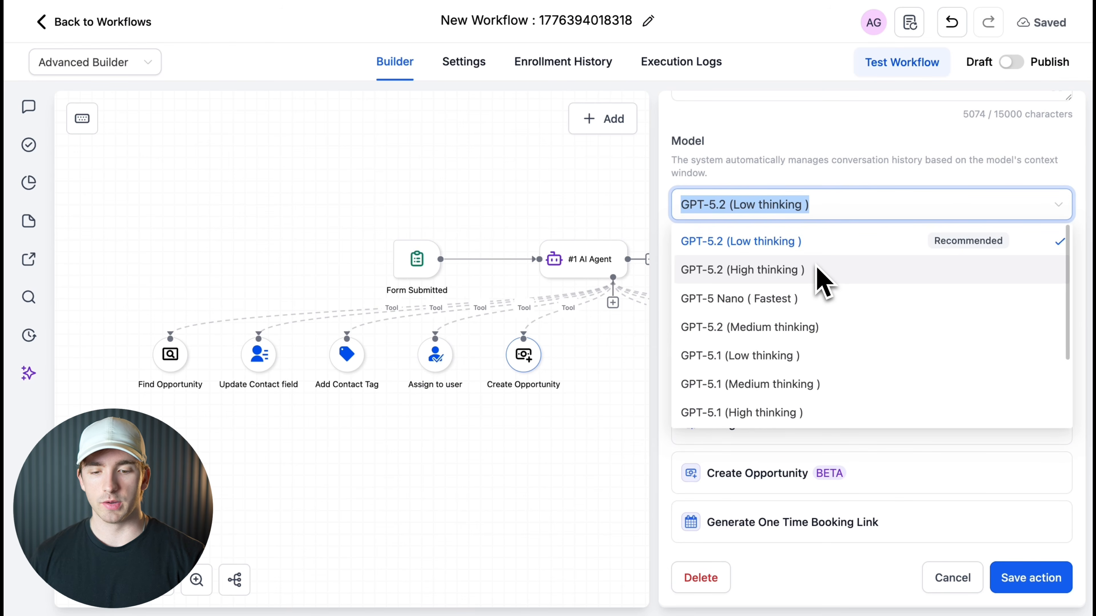
scroll(788, 281, "down", 3)
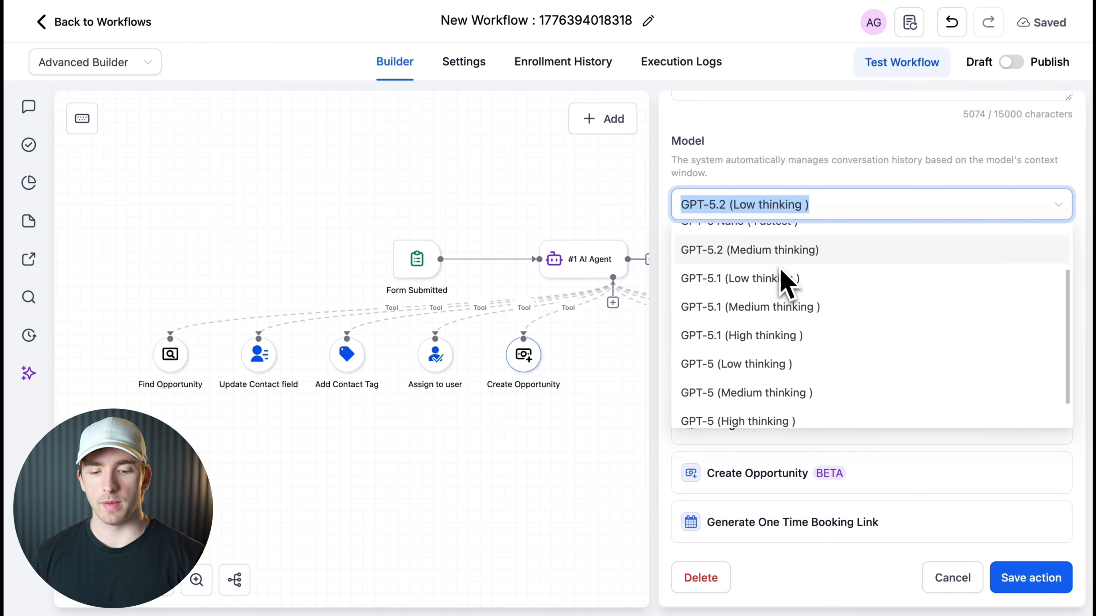
left_click(819, 154)
Review the AI Agent's advanced options, including Conversation Memory and the None, Text and JSON output formats.
scroll(815, 259, "up", 2)
scroll(809, 314, "down", 5)
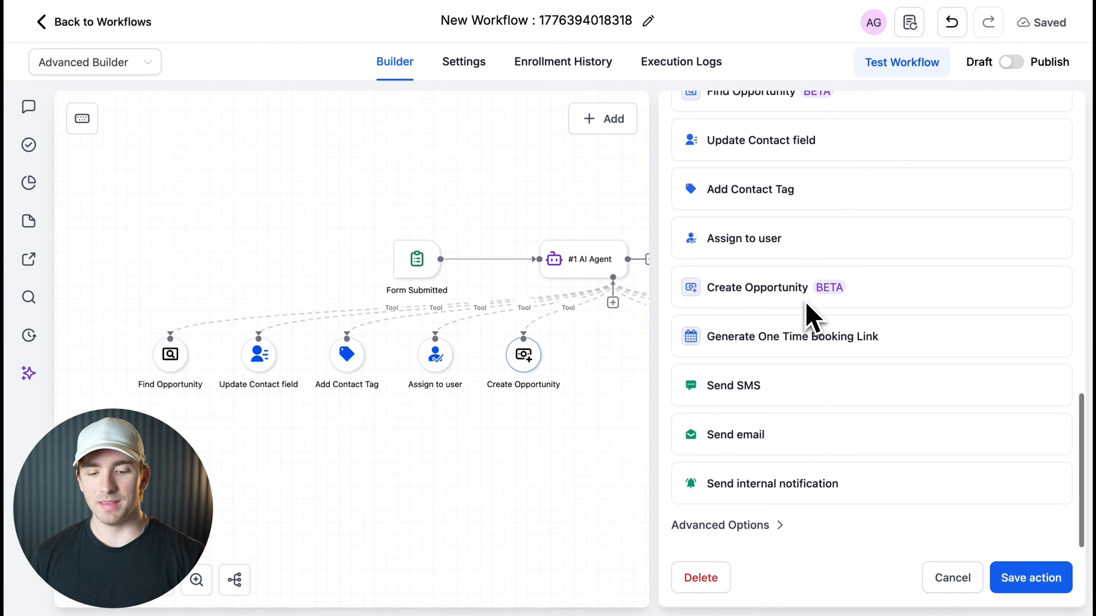
left_click(746, 535)
scroll(746, 538, "down", 3)
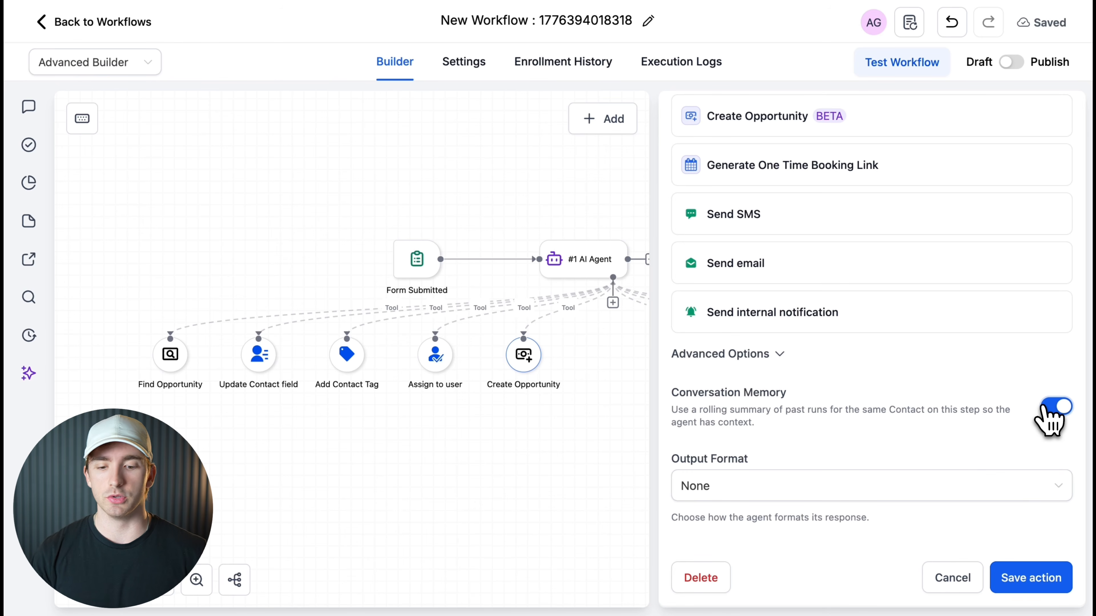
left_click(927, 488)
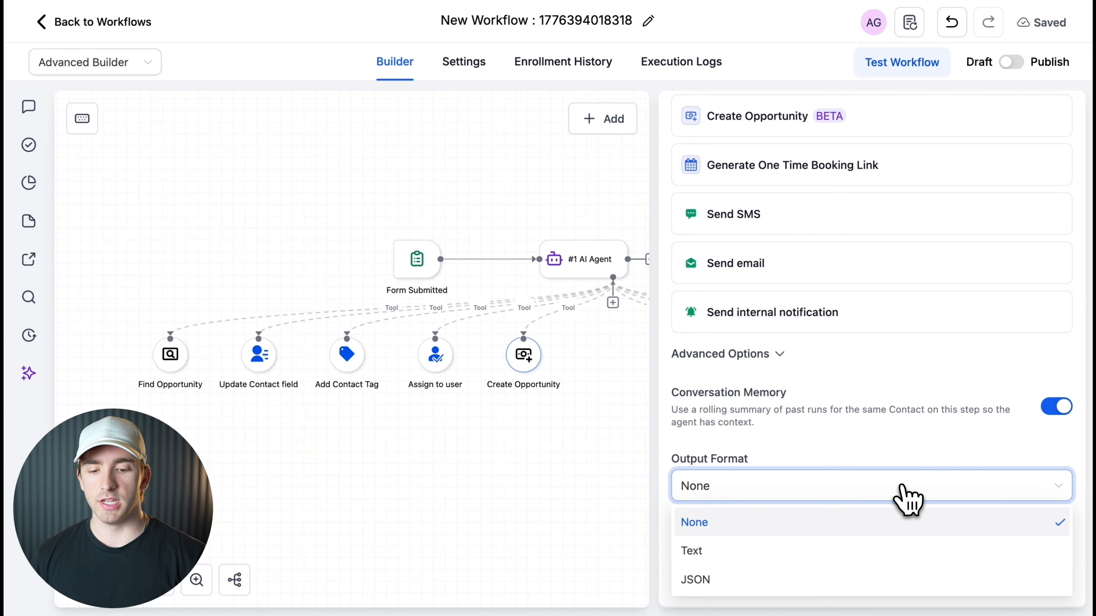
left_click(865, 414)
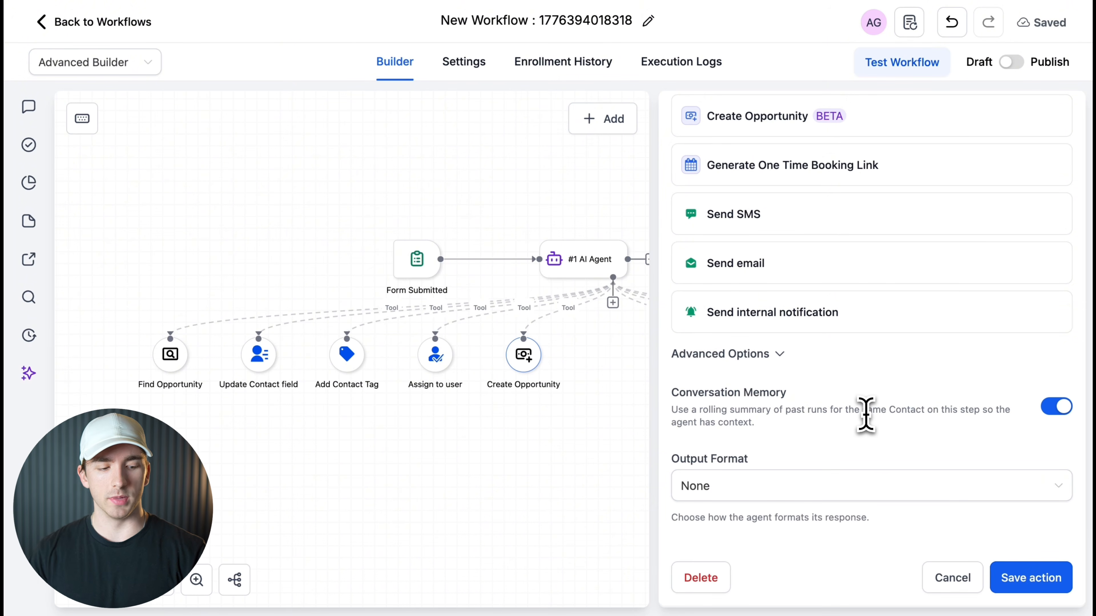
left_click(811, 502)
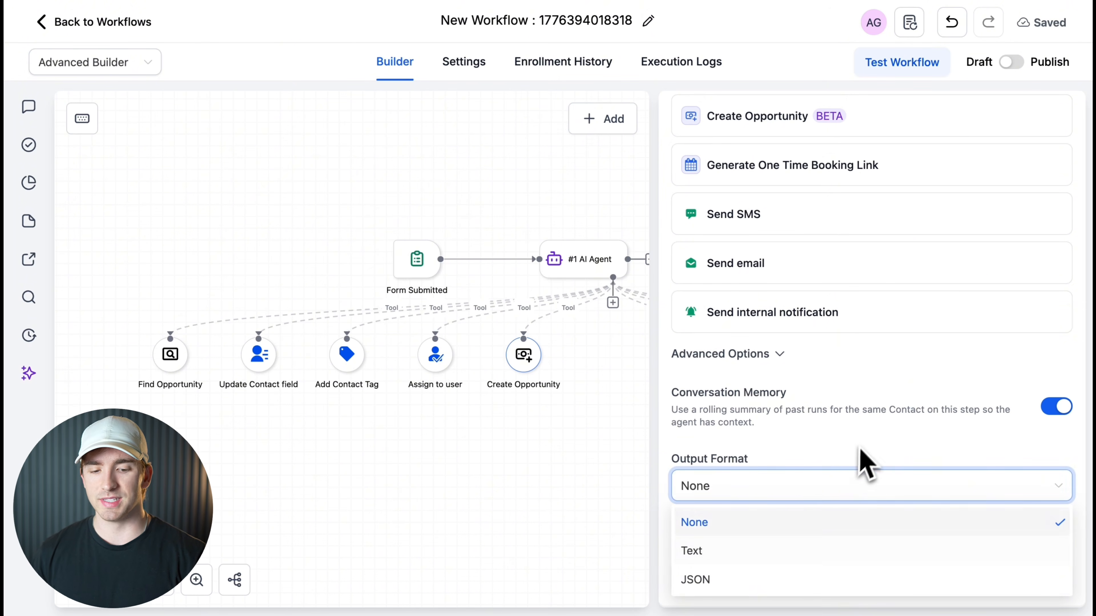
left_click(868, 458)
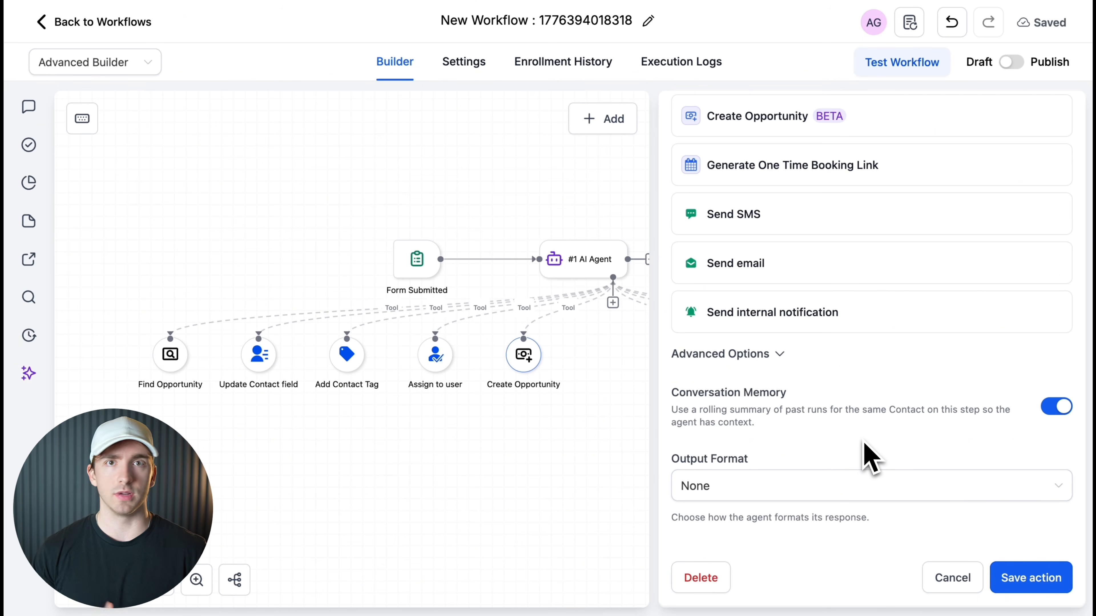
Save the AI Agent action, switch the workflow from Draft to Publish and save the workflow.
left_click(1050, 580)
left_click(1011, 62)
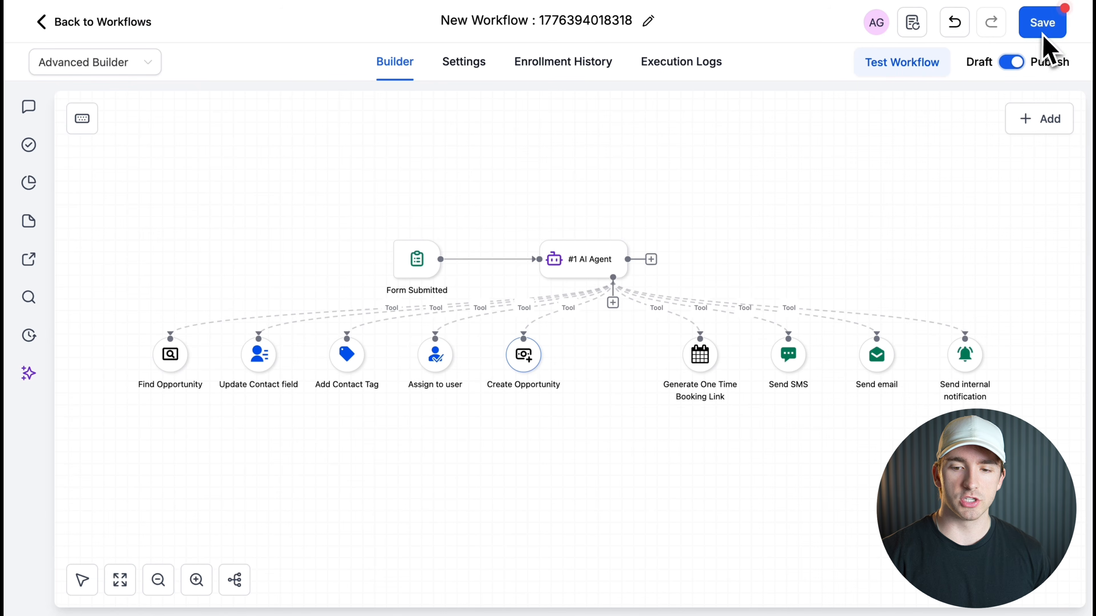
left_click(1043, 36)
Reopen the published workflow from the workflow list and view the event details of its AI Agent run in the execution logs.
mouse_move(445, 259)
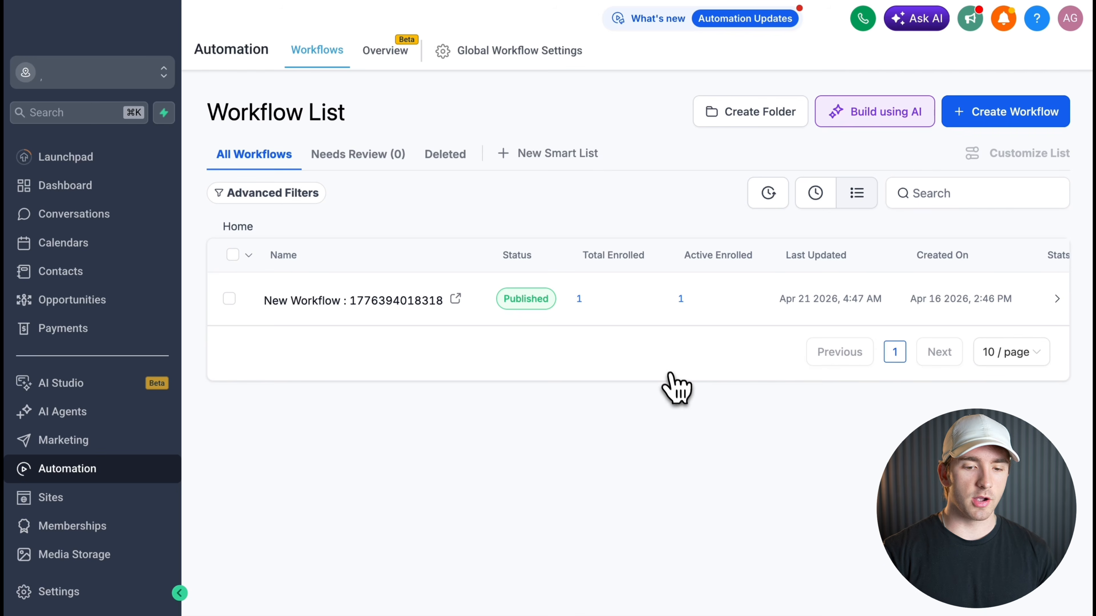
left_click(370, 302)
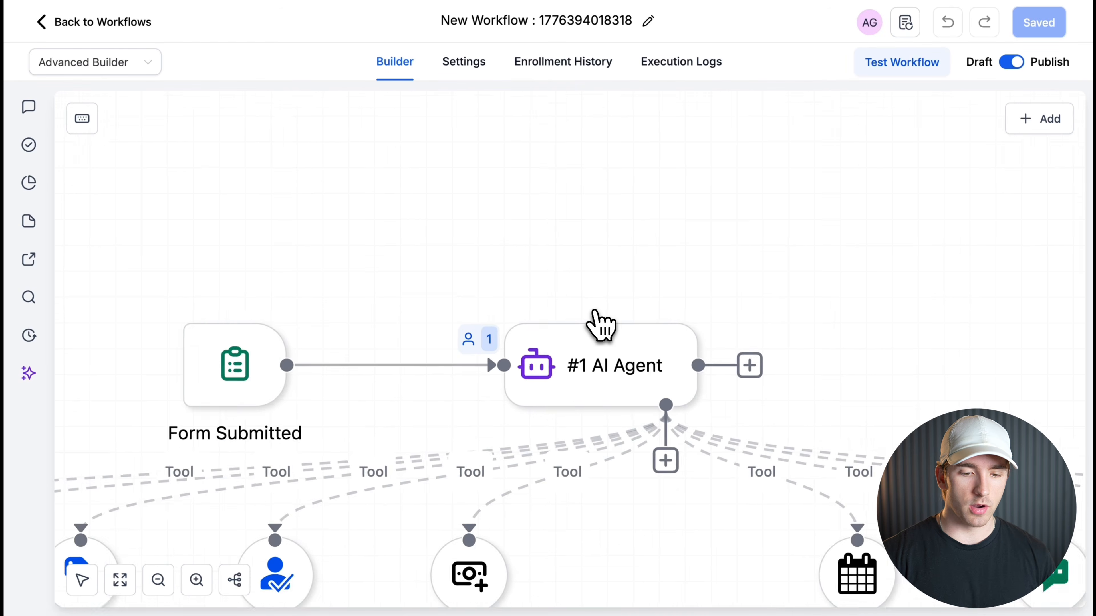
scroll(514, 353, "down", 5)
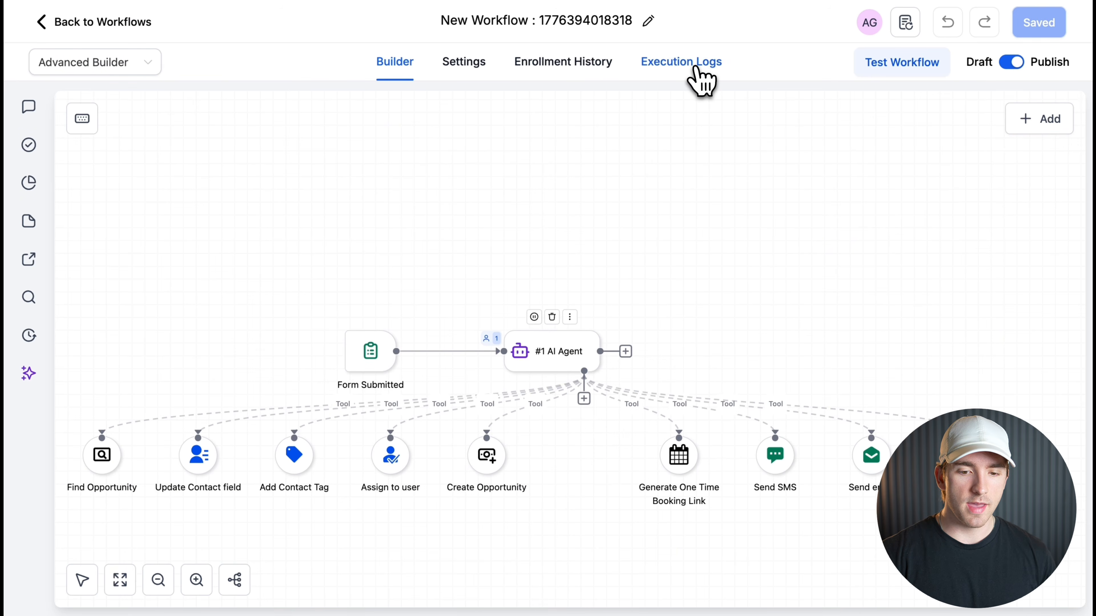
left_click(695, 68)
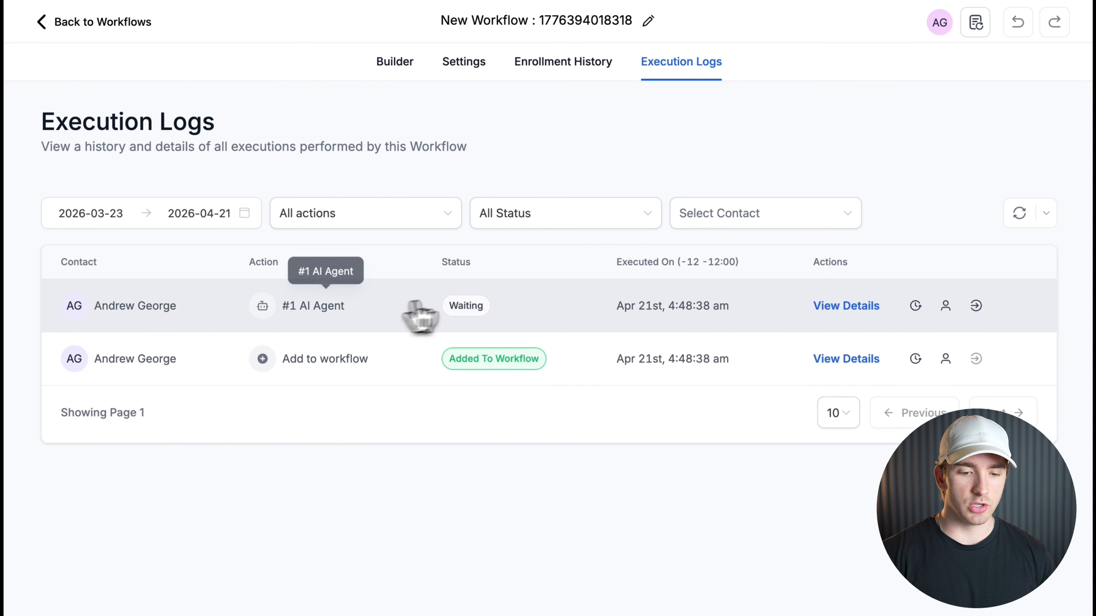
left_click(844, 307)
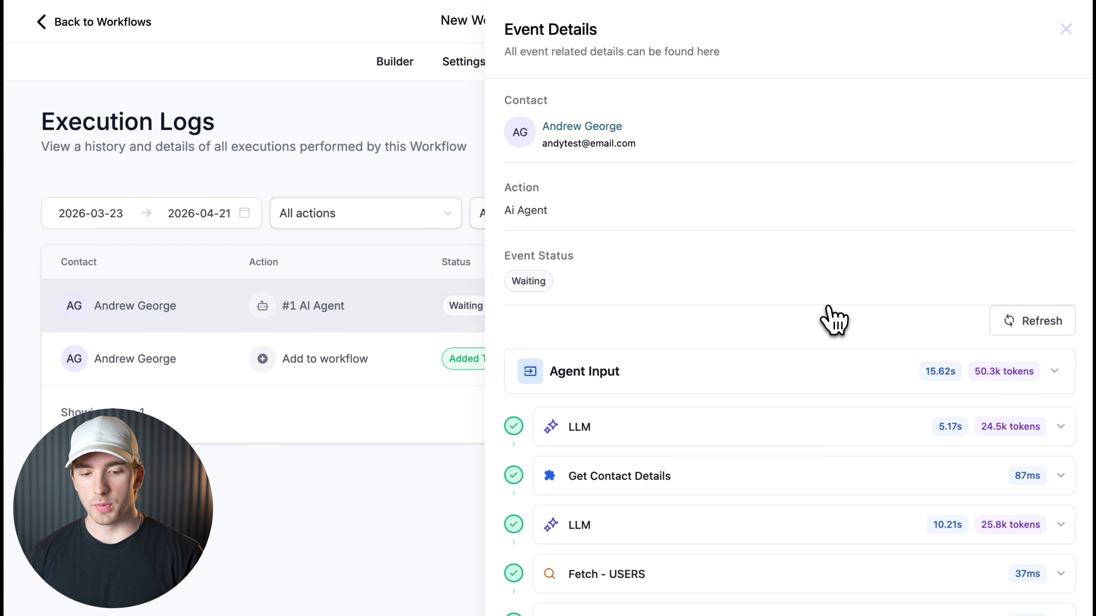
Examine the agent run's timings and token usage, checking the LLM and Get Contact Details entries in turn.
scroll(834, 321, "down", 5)
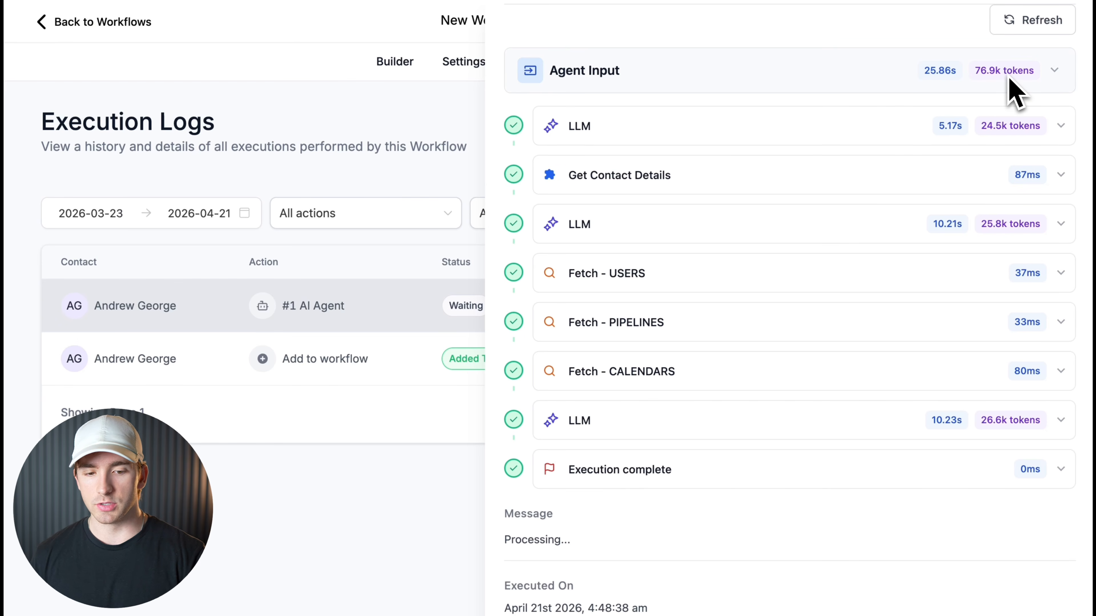
scroll(932, 92, "up", 5)
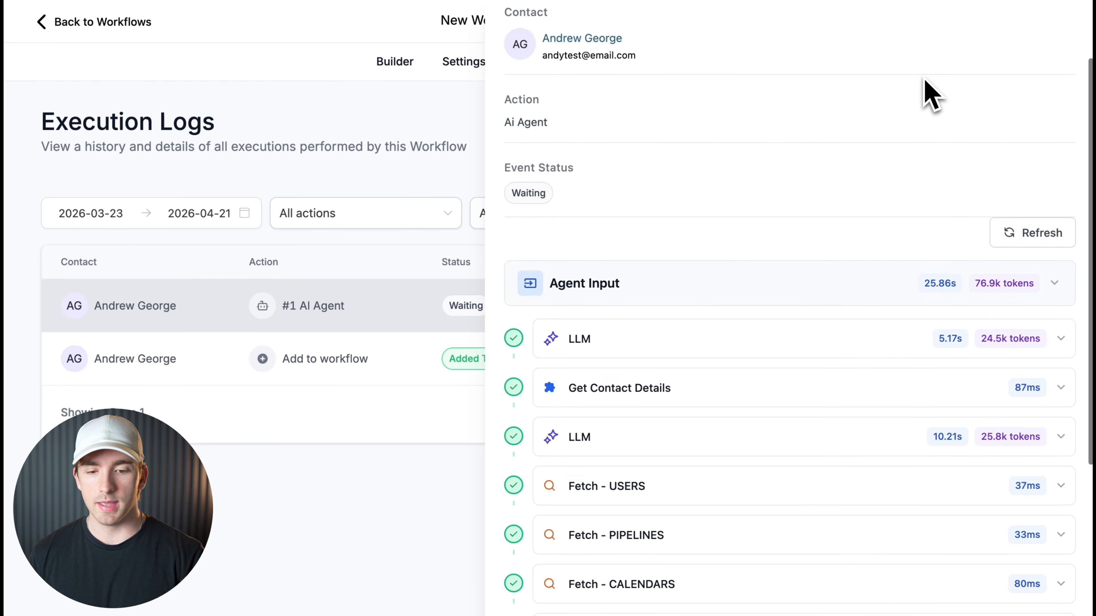
scroll(932, 93, "down", 4)
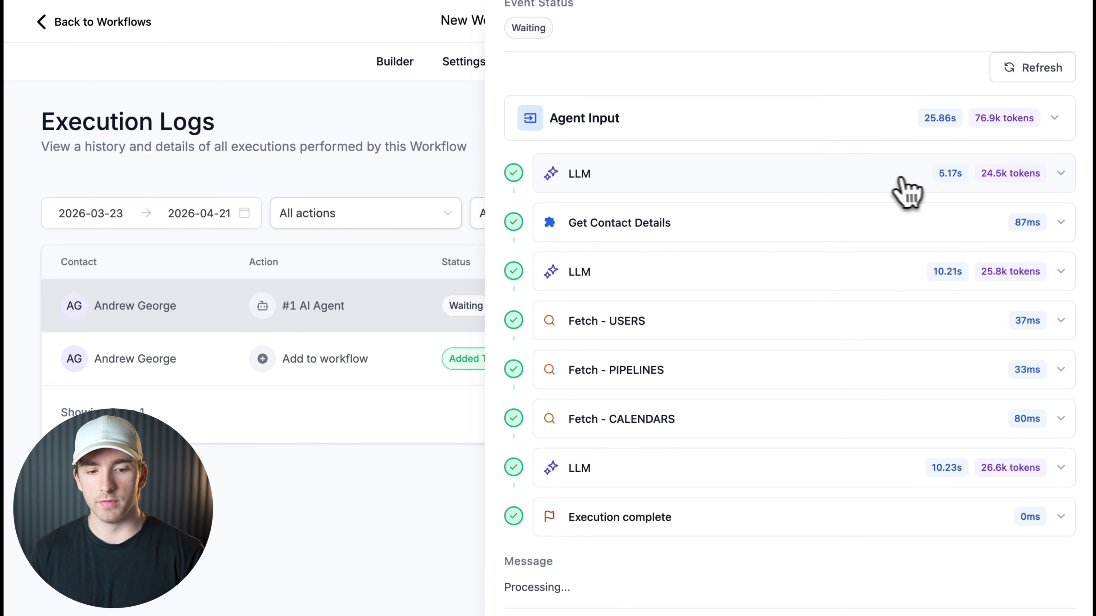
left_click(889, 184)
left_click(886, 179)
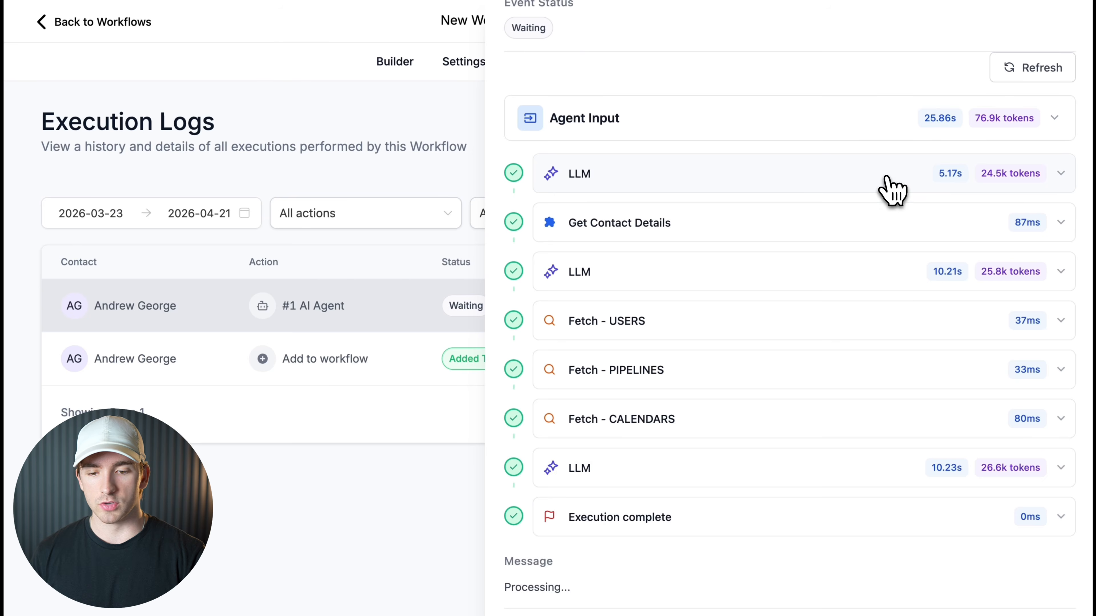
left_click(856, 235)
left_click(854, 235)
left_click(820, 283)
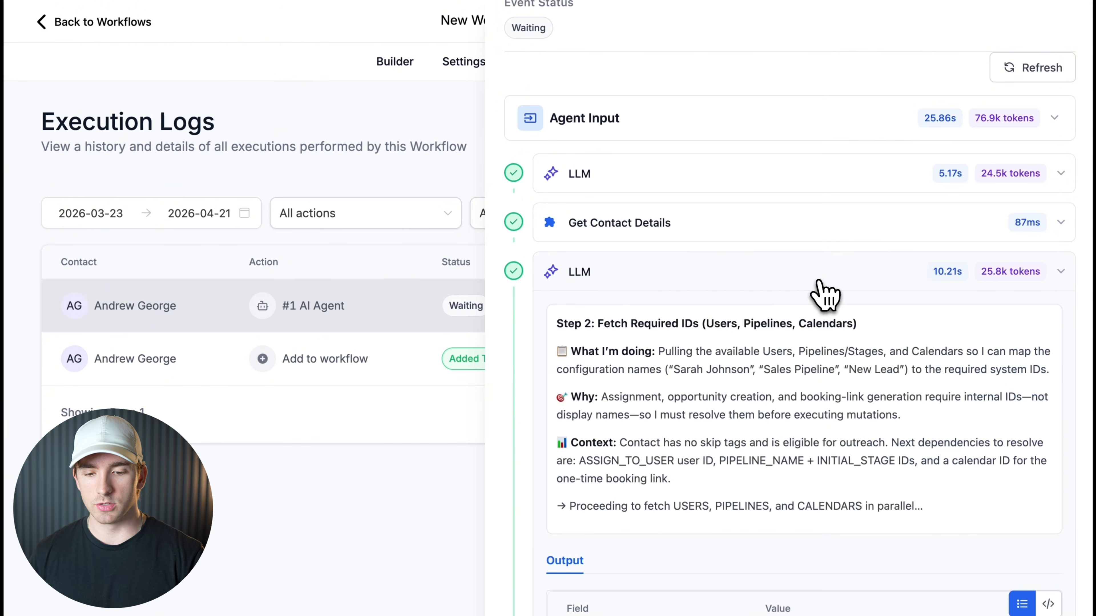
left_click(820, 282)
Refresh the agent run's event details and review its execution steps, memory summary and event status.
scroll(822, 293, "down", 3)
scroll(837, 281, "down", 1)
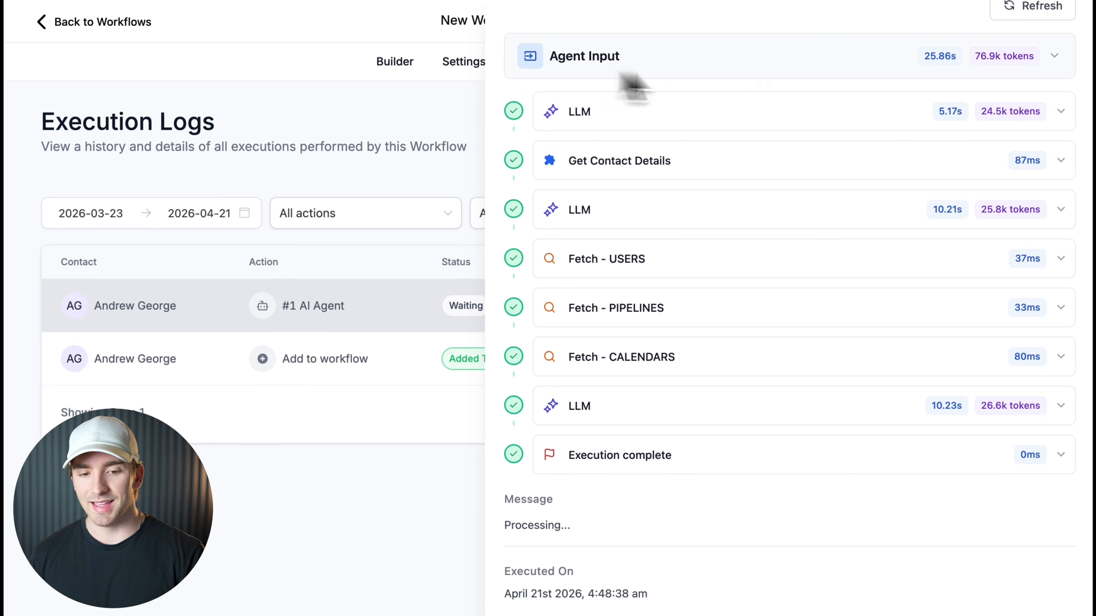
left_click(1038, 8)
scroll(733, 289, "down", 1)
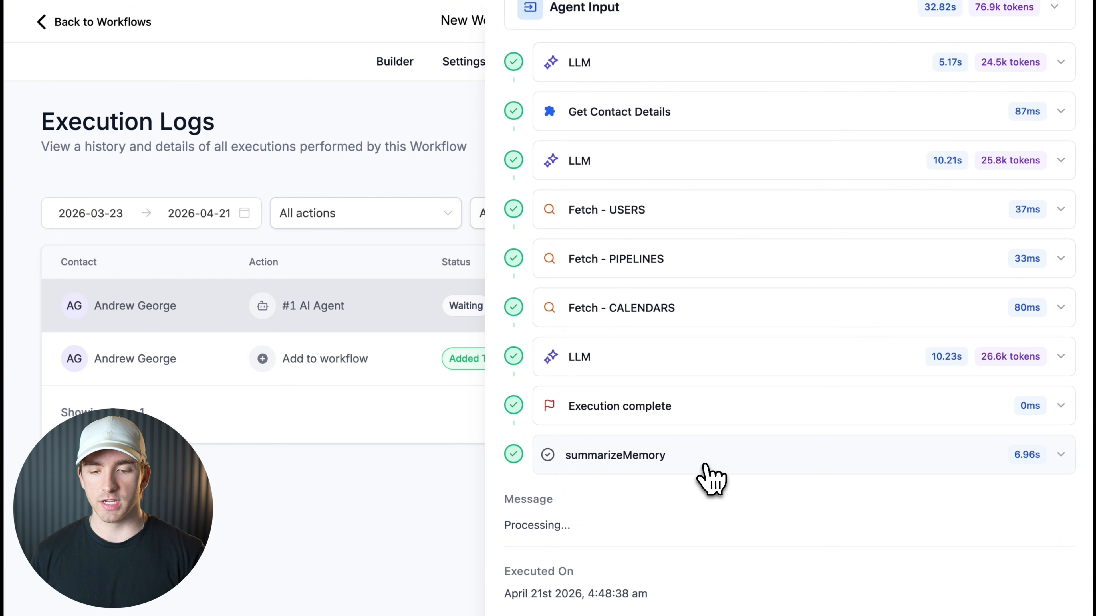
scroll(711, 479, "down", 2)
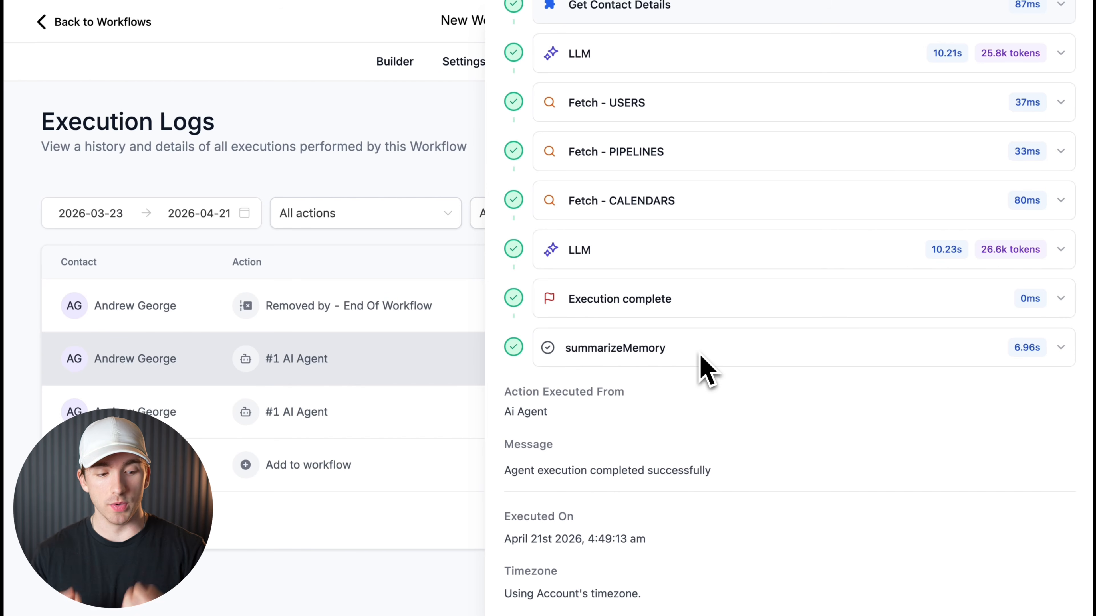
scroll(774, 360, "up", 2)
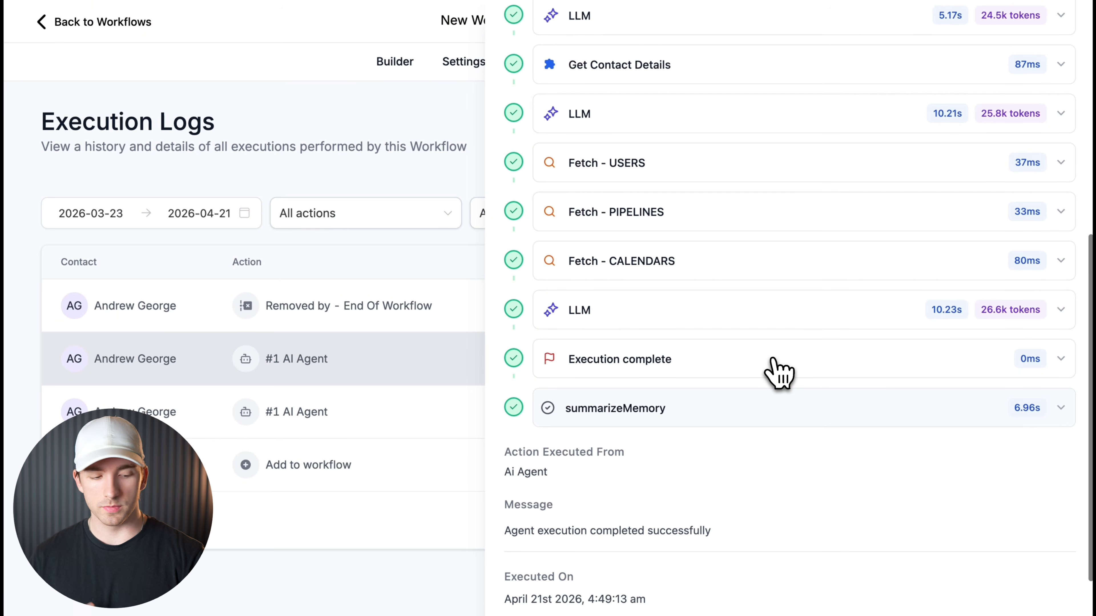
scroll(716, 328, "up", 3)
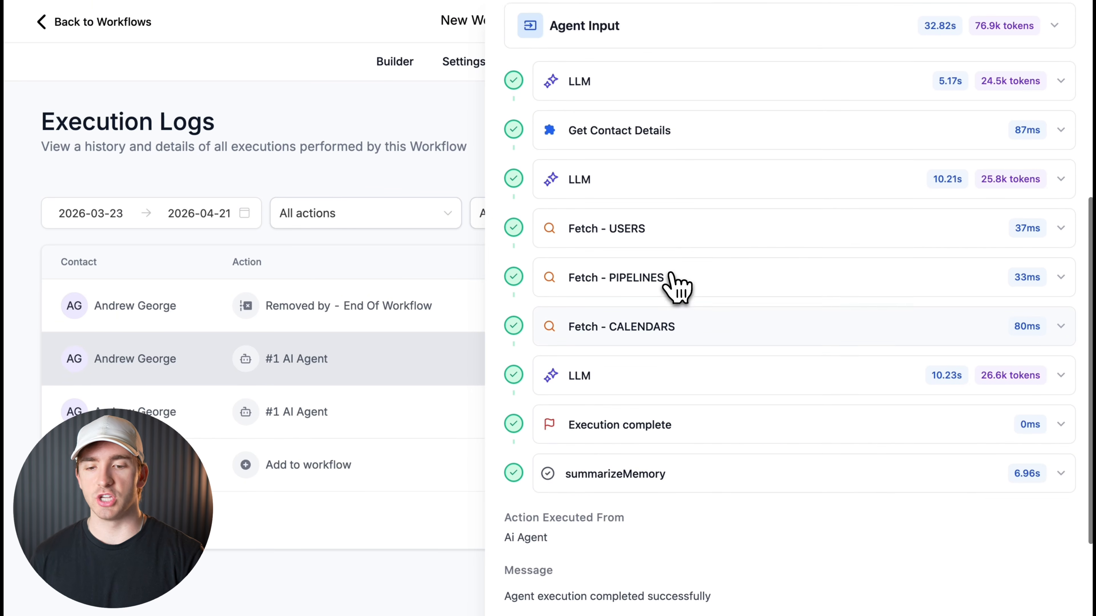
scroll(678, 286, "up", 8)
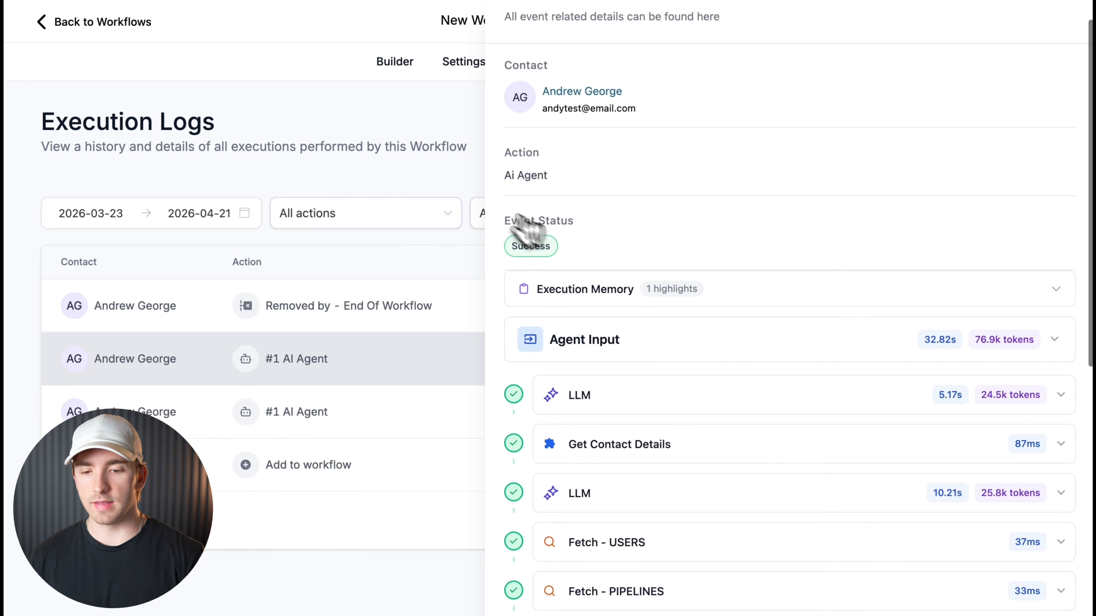
scroll(621, 160, "up", 1)
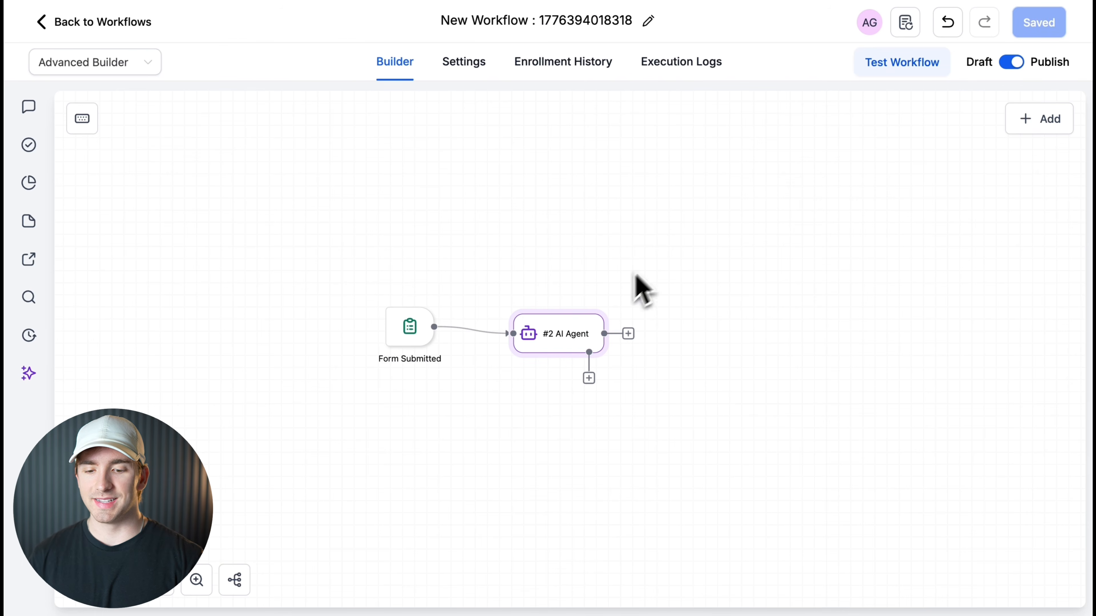
Open the AI Agent action, review its instructions, and add the Add Task tool with AI deciding all field values.
left_click(557, 338)
left_click(587, 337)
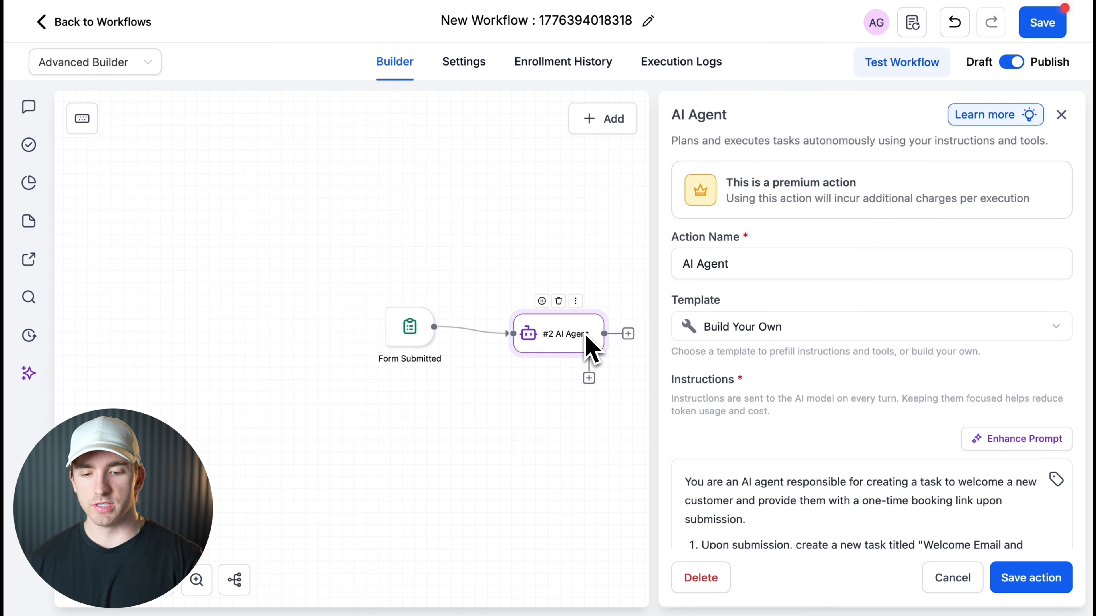
scroll(856, 365, "down", 6)
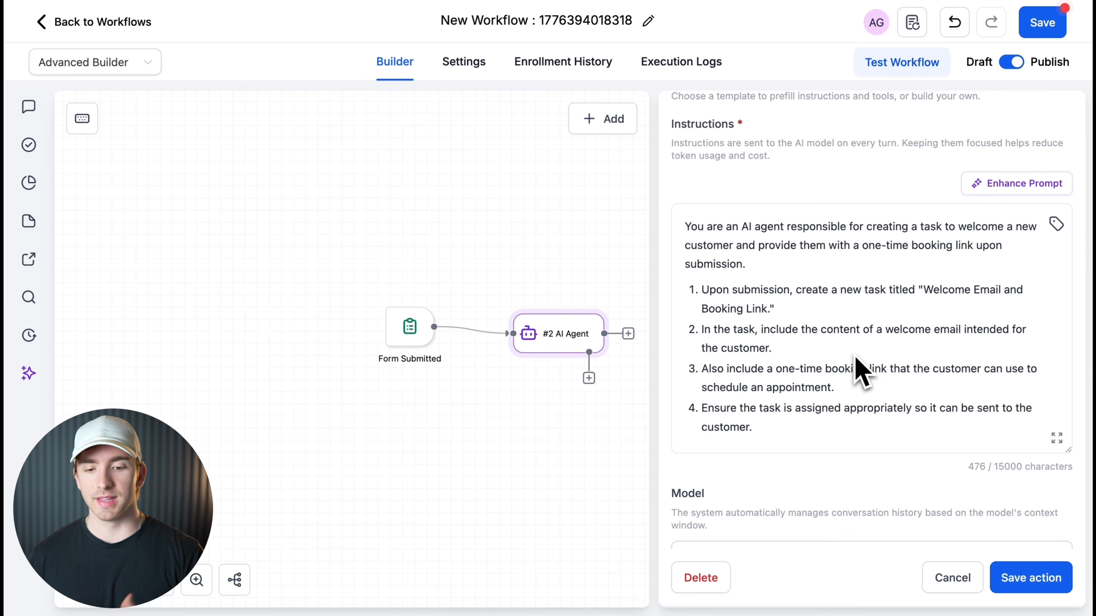
scroll(856, 368, "down", 7)
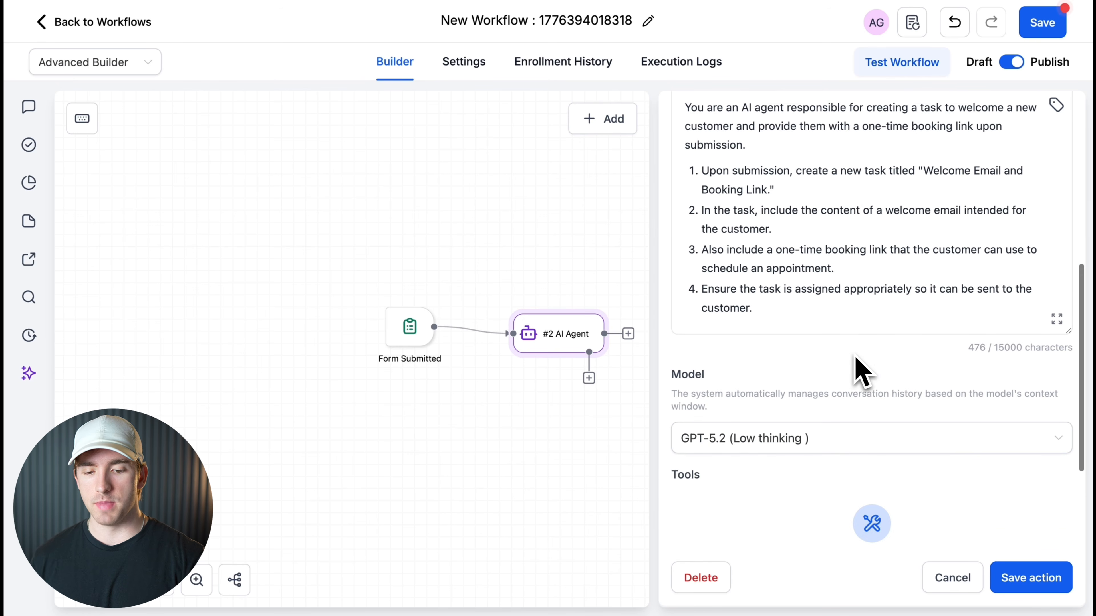
left_click(832, 479)
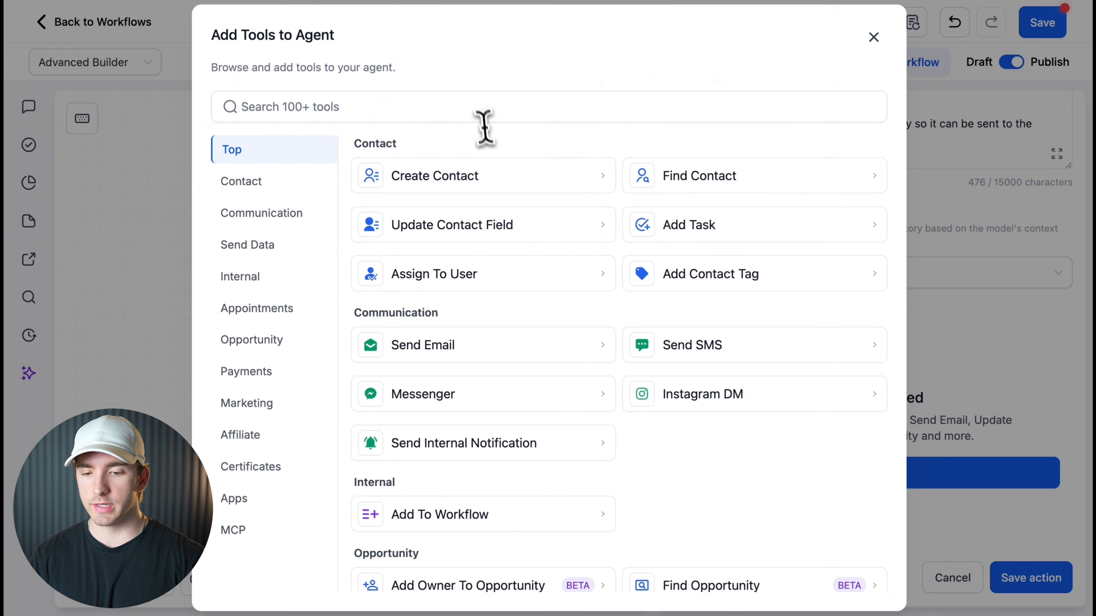
left_click(482, 113)
type("task")
left_click(408, 175)
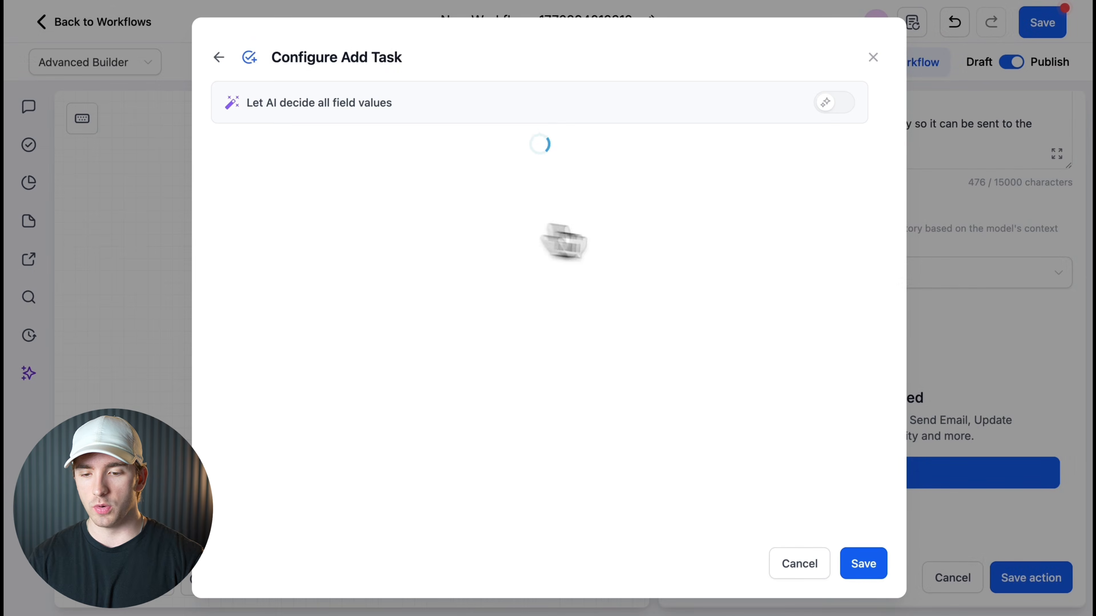
left_click(837, 103)
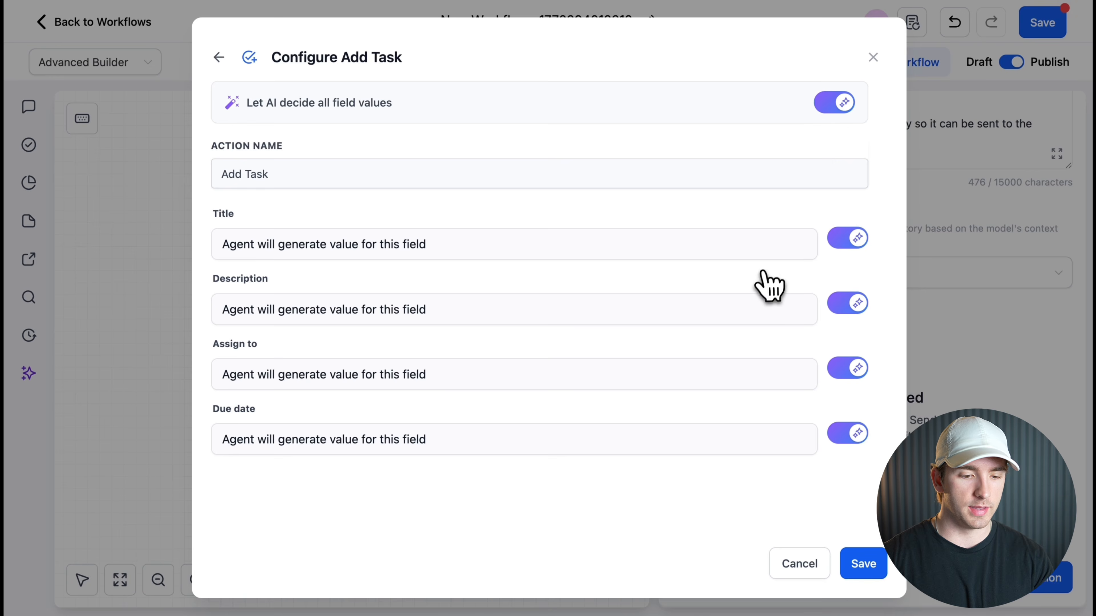
left_click(862, 565)
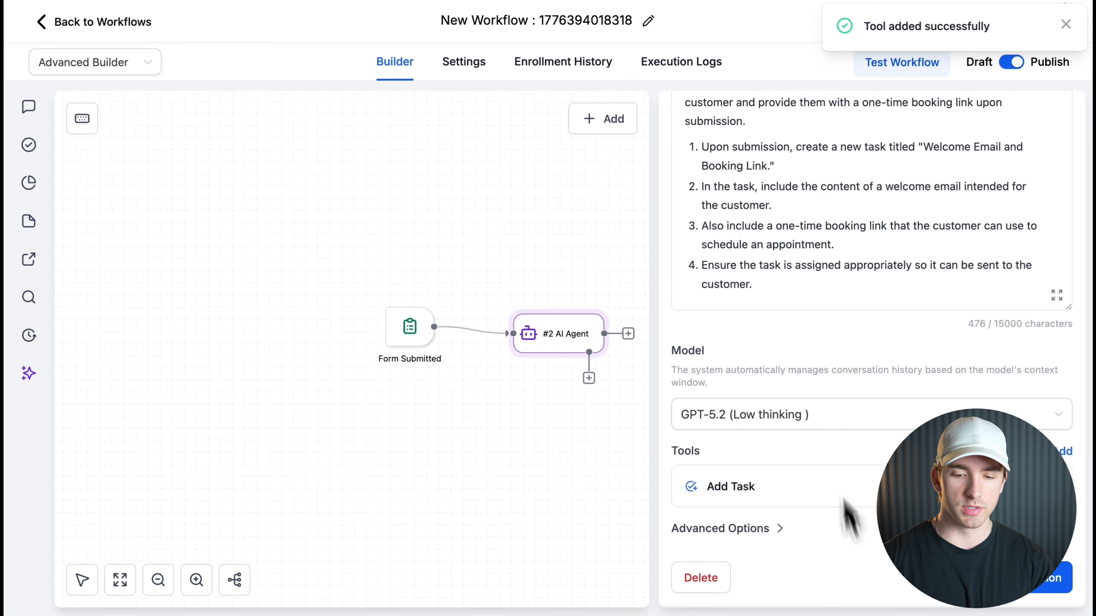
Add the Generate One Time Booking Link tool with AI deciding all field values, and save the AI Agent action.
left_click(1062, 451)
left_click(515, 107)
type("book")
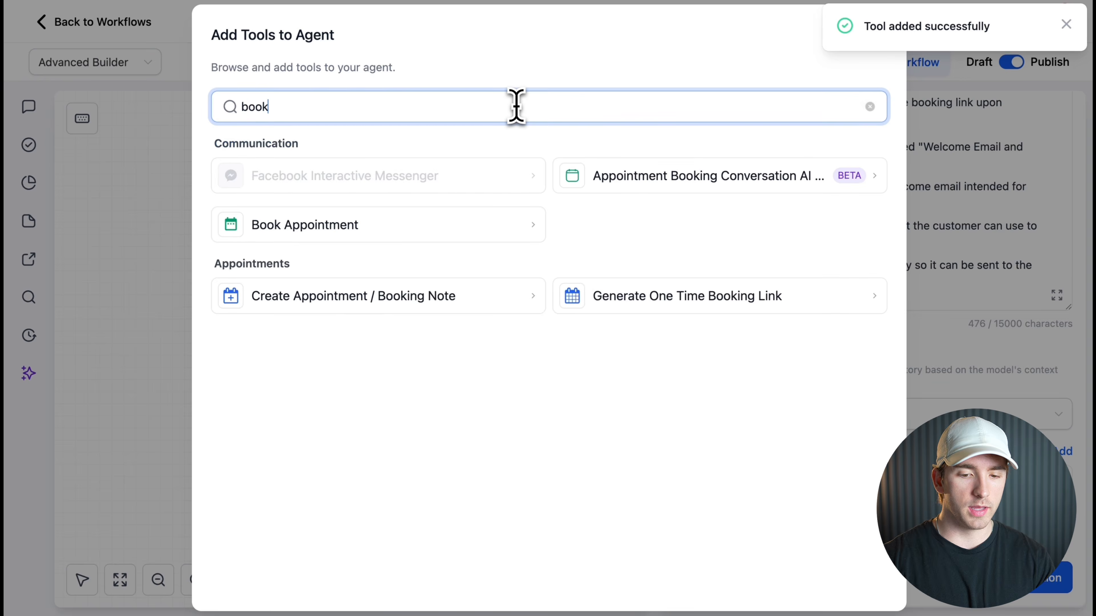
left_click(641, 300)
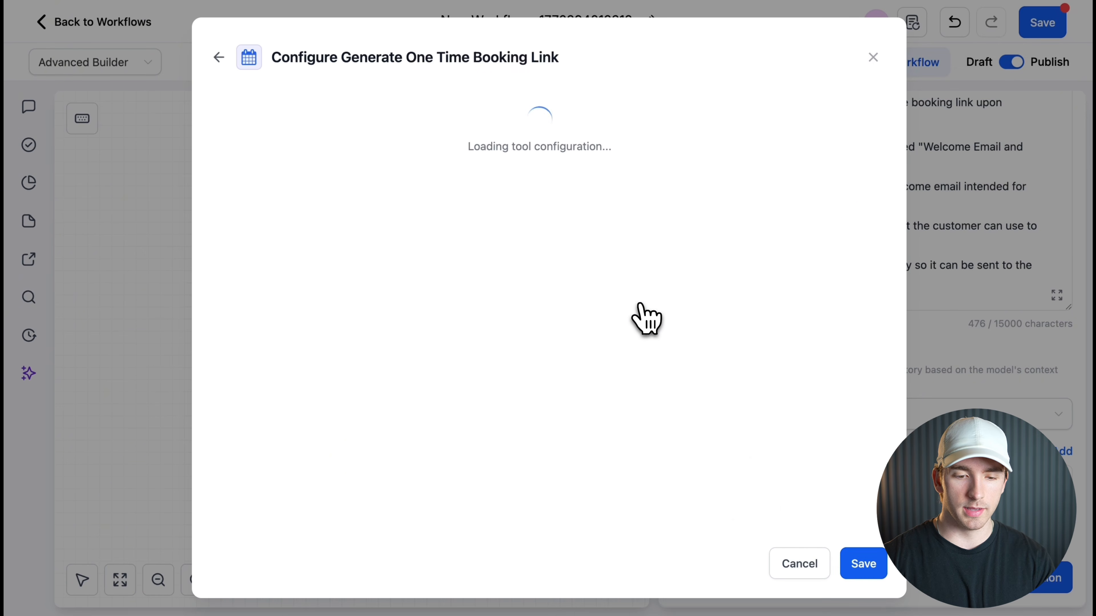
left_click(834, 104)
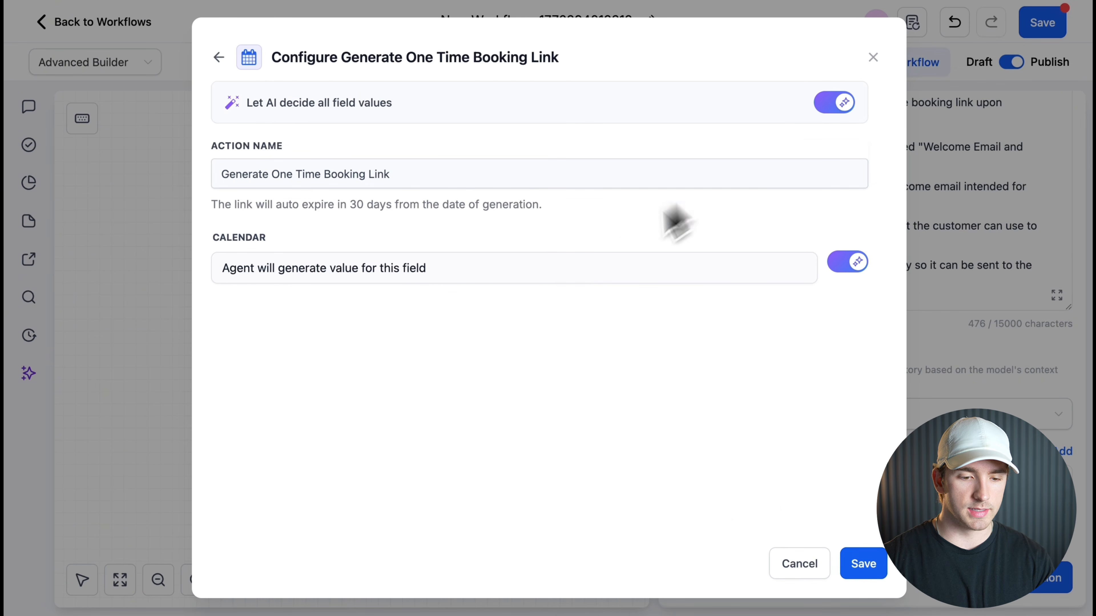
left_click(833, 105)
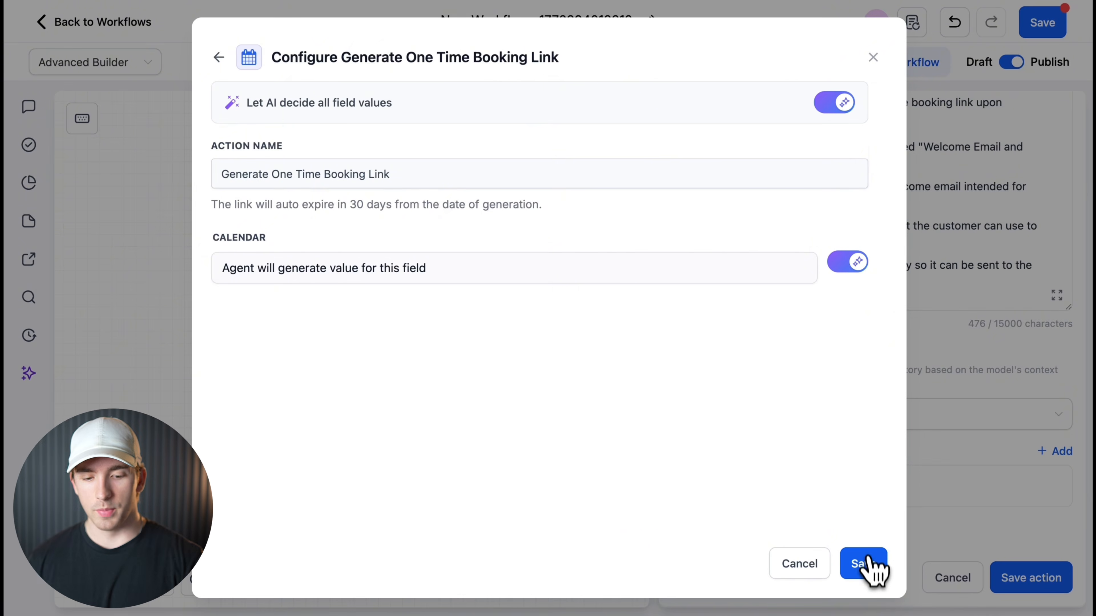
left_click(863, 564)
scroll(893, 345, "down", 1)
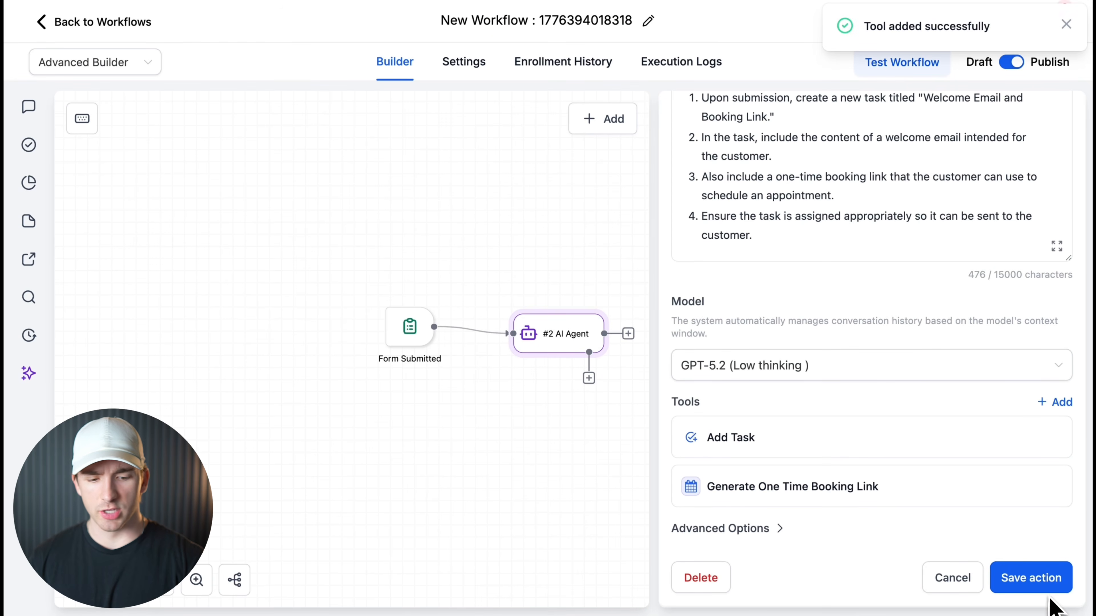
left_click(1040, 578)
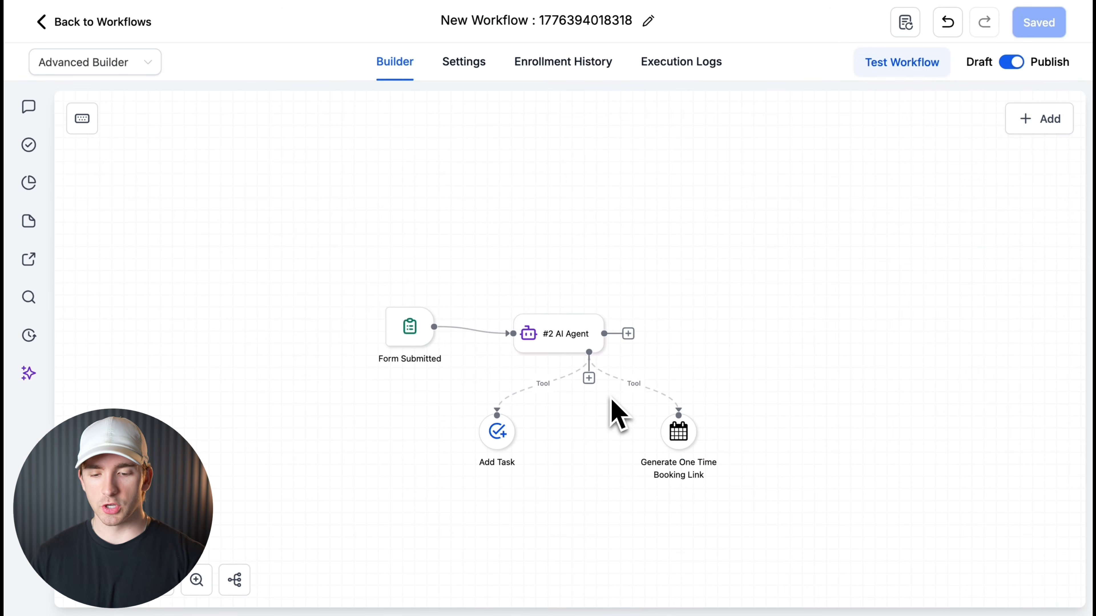
View the tools available to attach to the AI Agent, and close them without adding any.
scroll(592, 383, "up", 5)
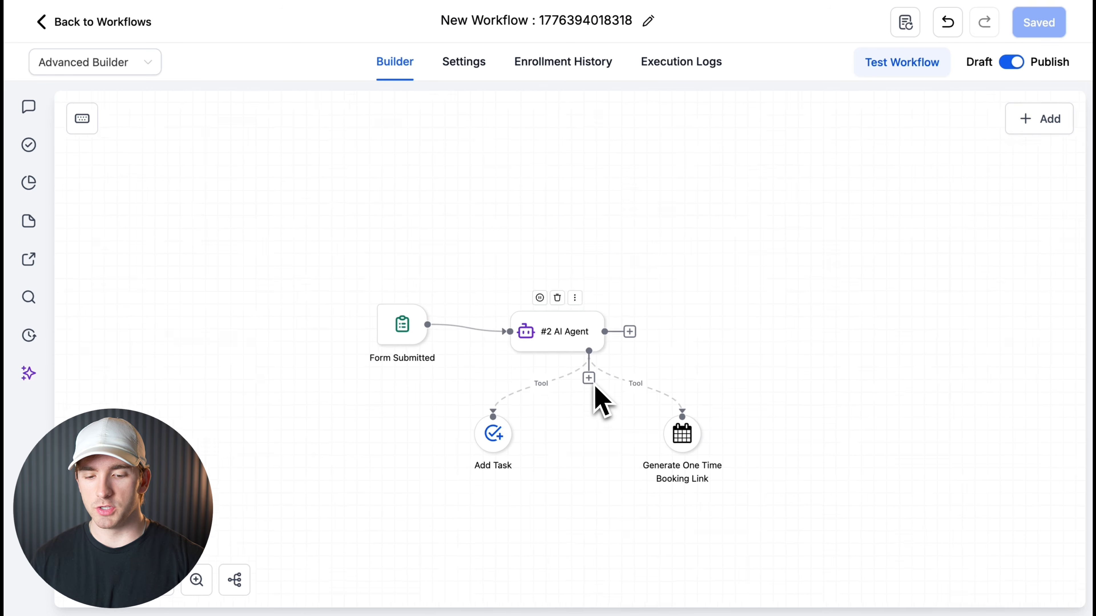
scroll(594, 373, "down", 2)
left_click(584, 288)
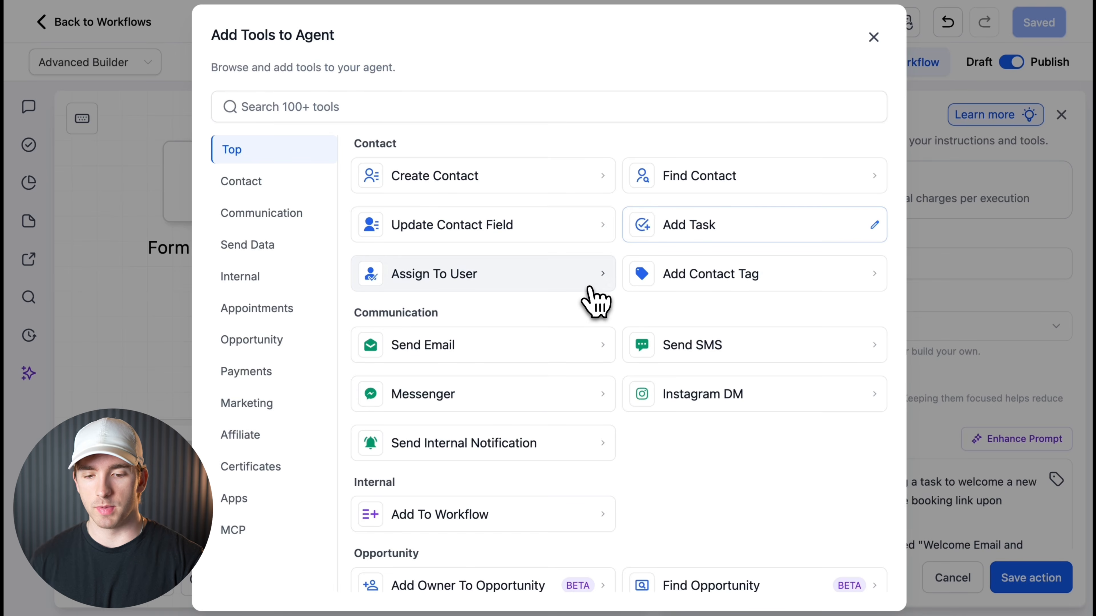
left_click(870, 38)
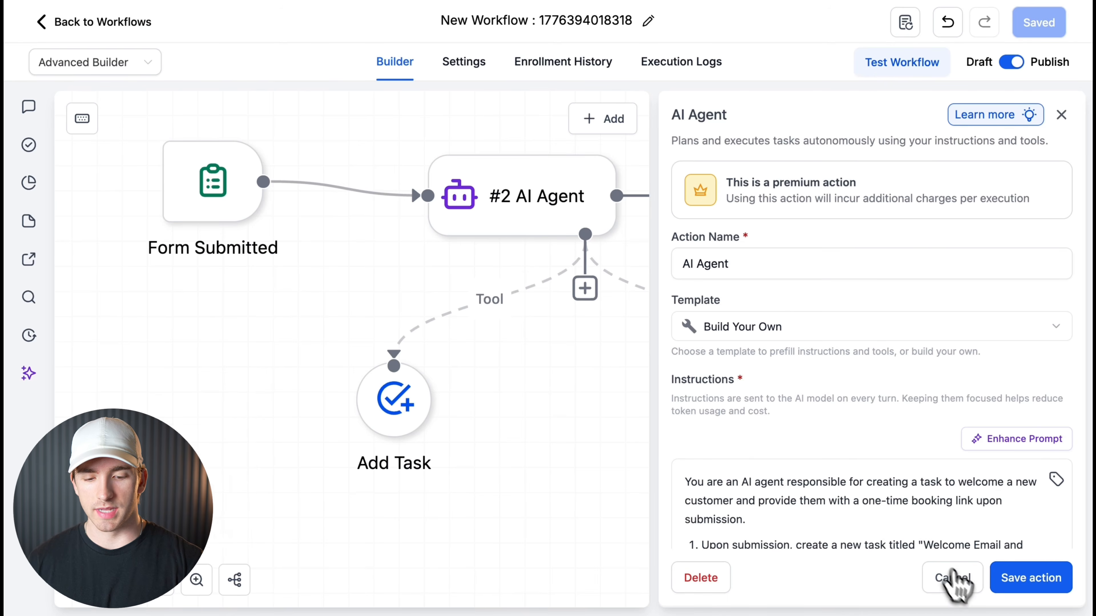
left_click(952, 578)
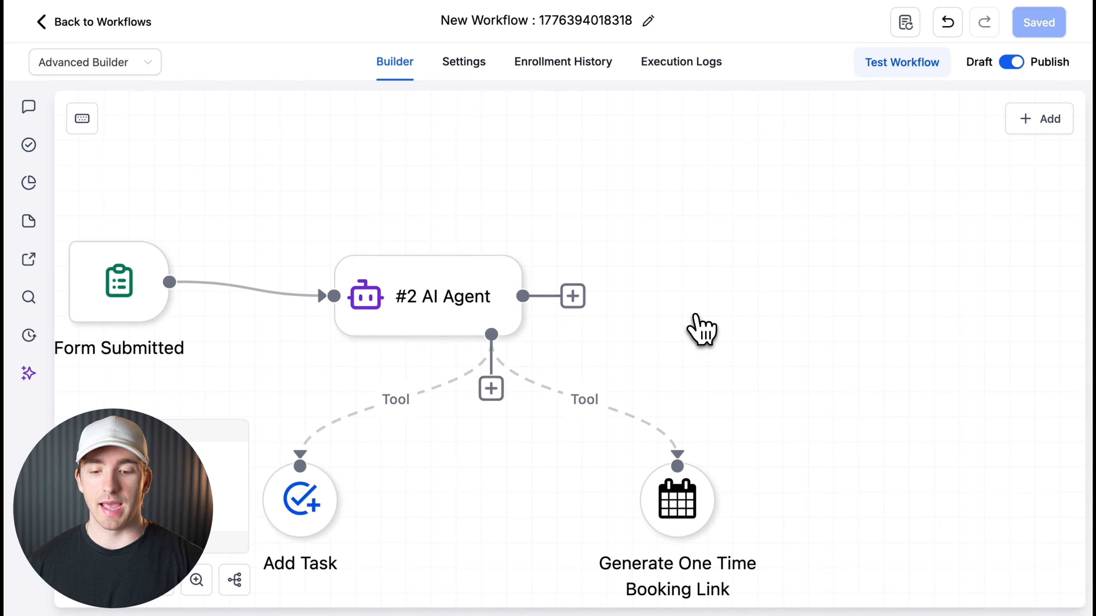
View the actions available after the AI Agent, look at the Slack message action, and close it without adding it.
left_click(575, 298)
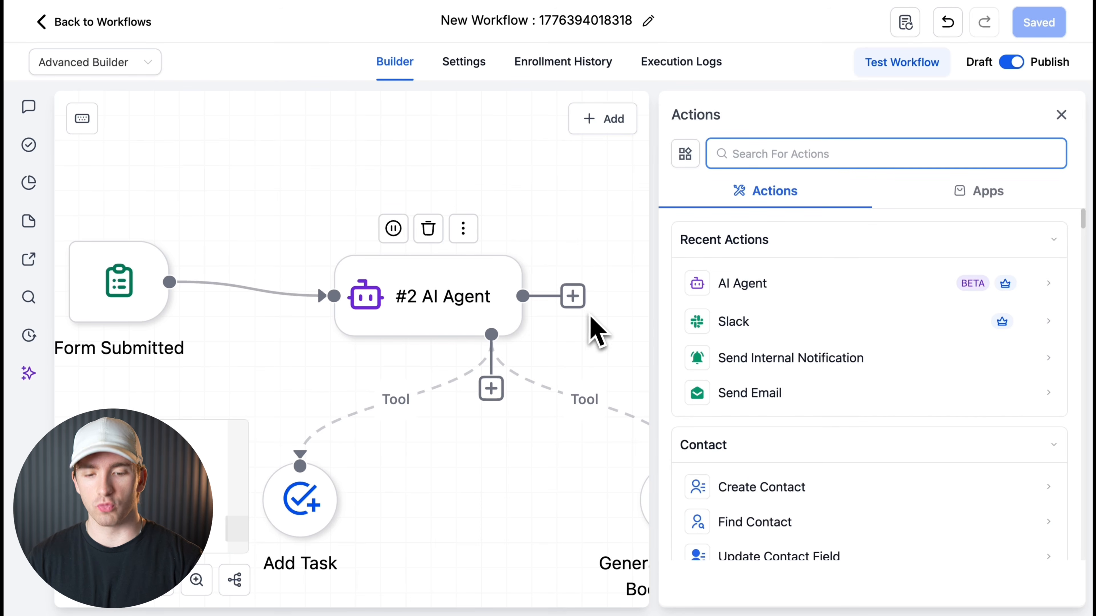
left_click(801, 329)
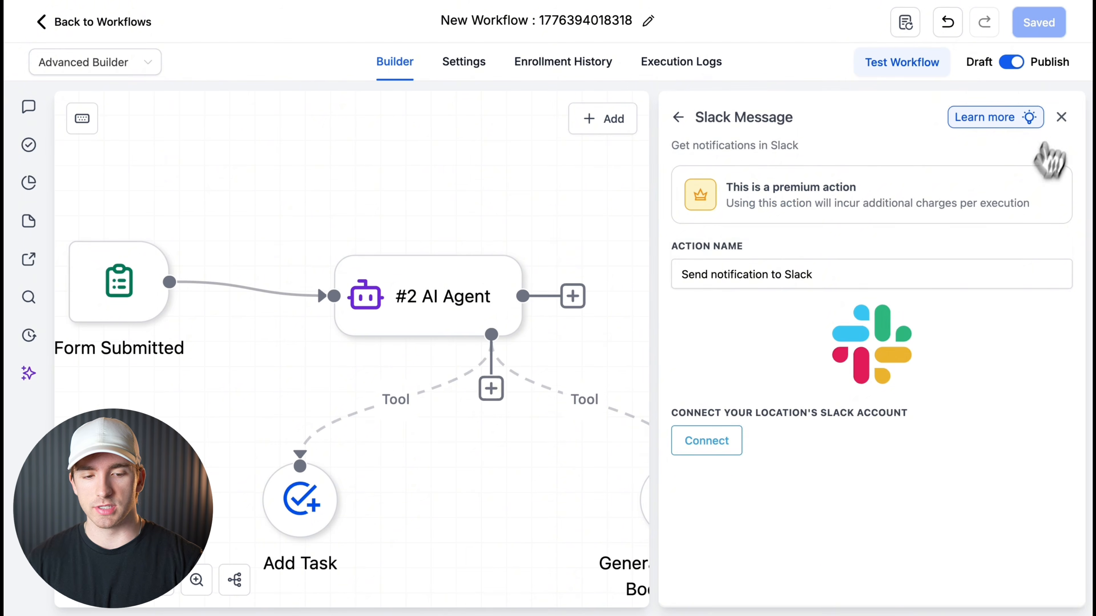
left_click(1061, 117)
scroll(666, 319, "down", 3)
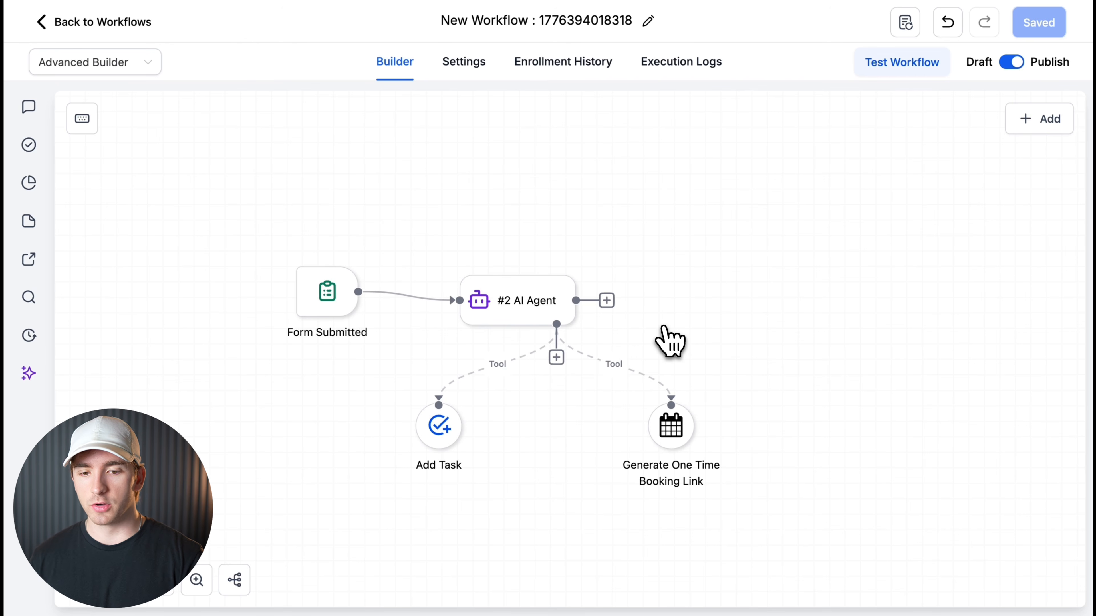
Open the event details of the latest #2 AI Agent run in the execution logs and refresh its trace.
left_click(681, 61)
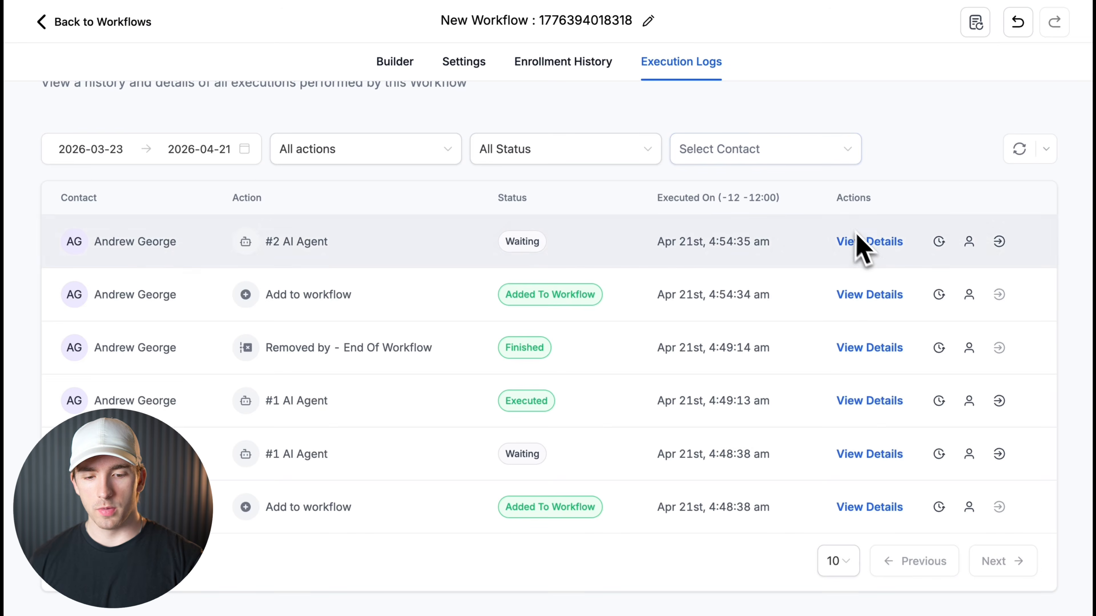
left_click(857, 238)
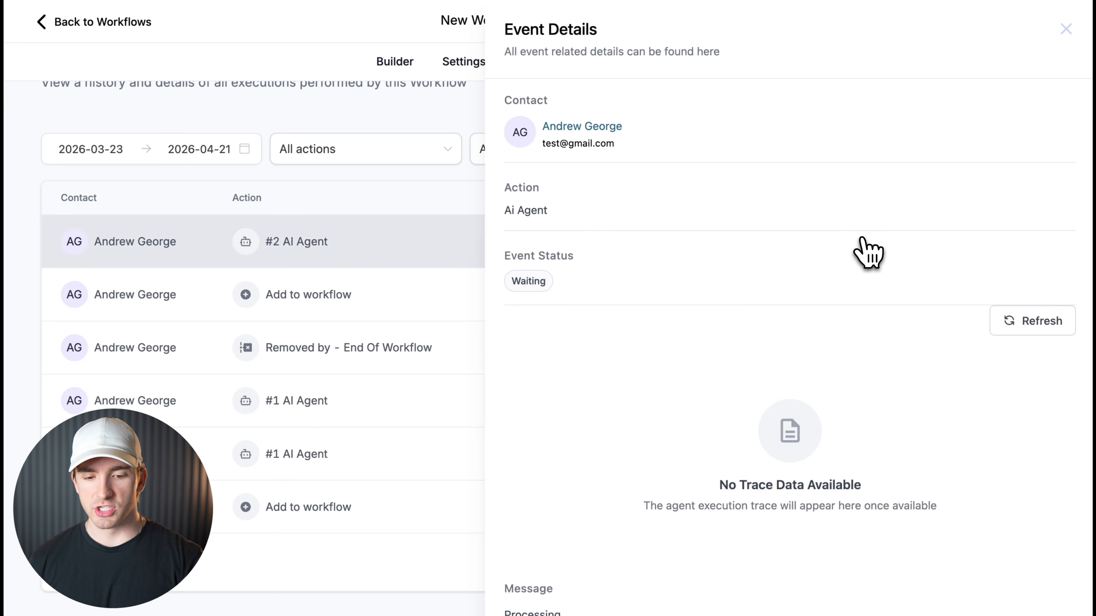
left_click(1066, 29)
left_click(856, 255)
left_click(1011, 325)
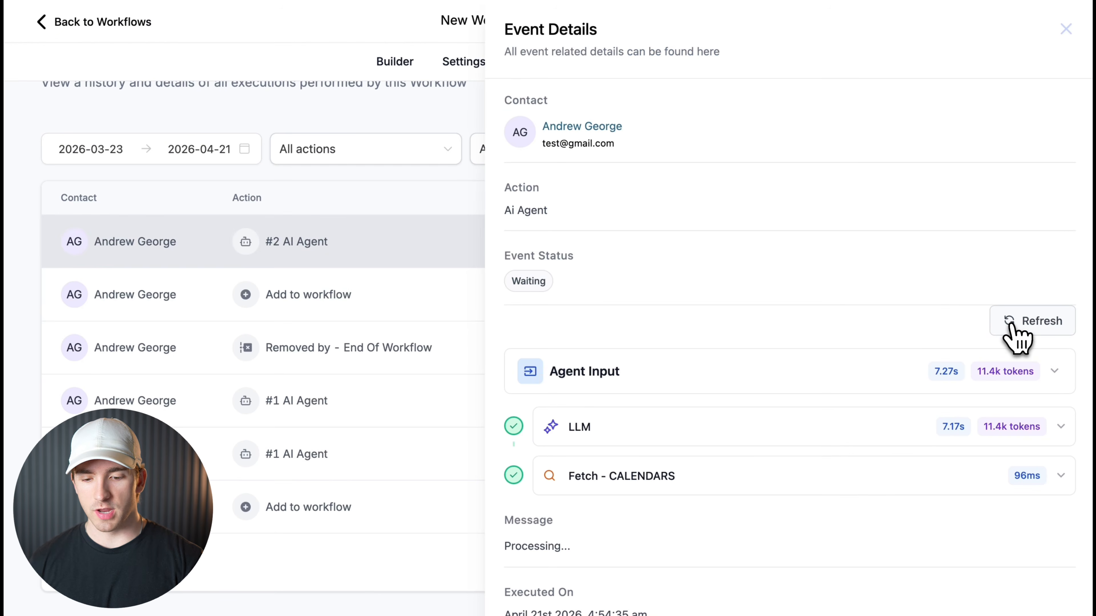
Expand the Fetch - CALENDARS entry in the agent run's trace and collapse it again.
scroll(807, 355, "down", 1)
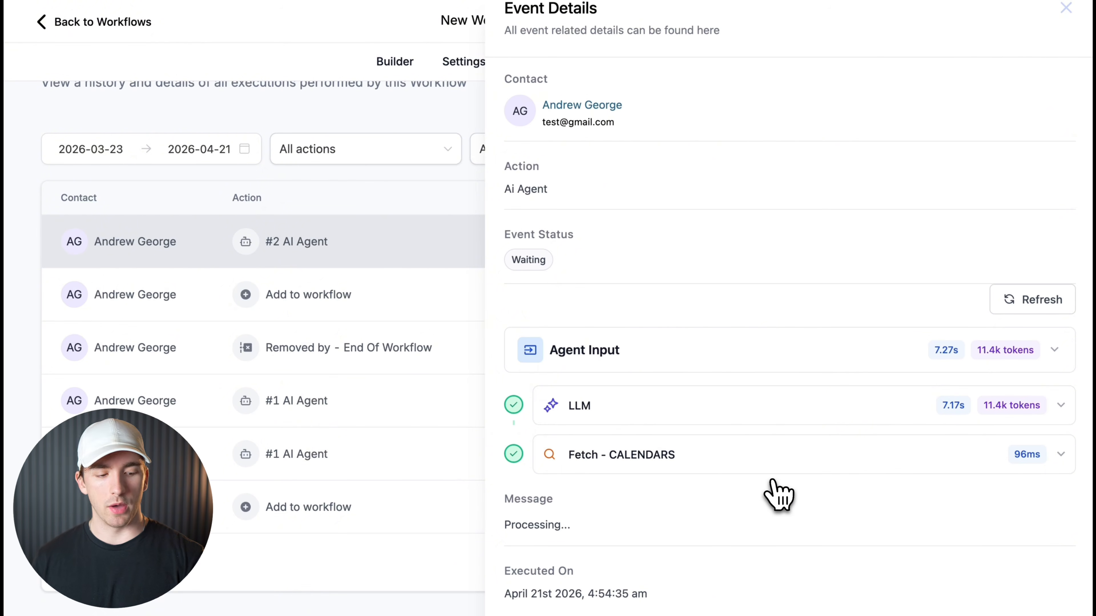
left_click(790, 472)
left_click(789, 471)
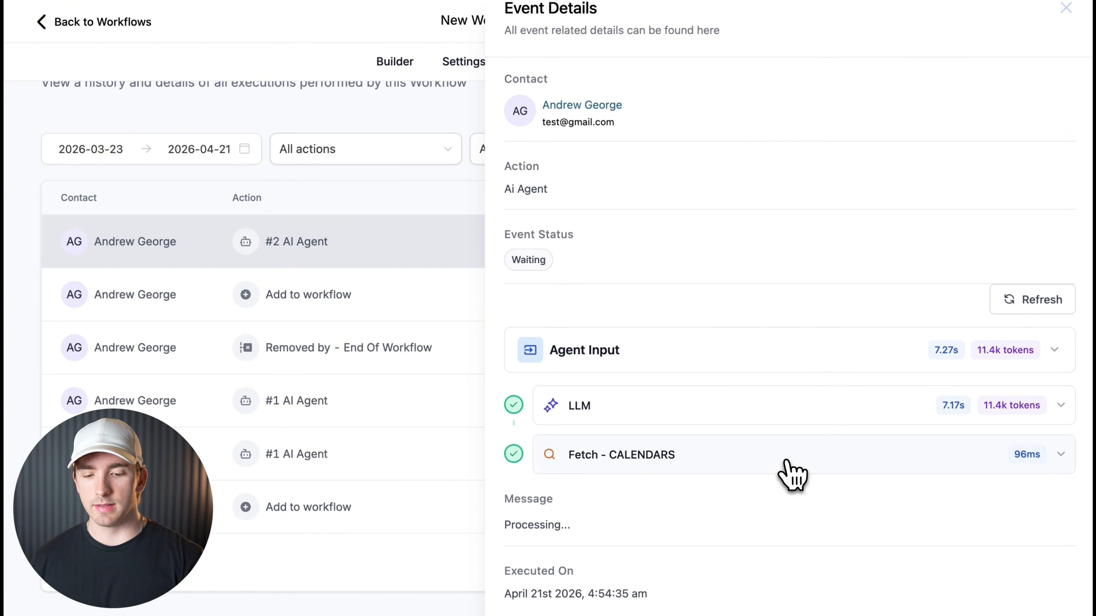
Refresh the agent run's trace and examine the output of the Generate One Time Booking Link entry.
left_click(1029, 305)
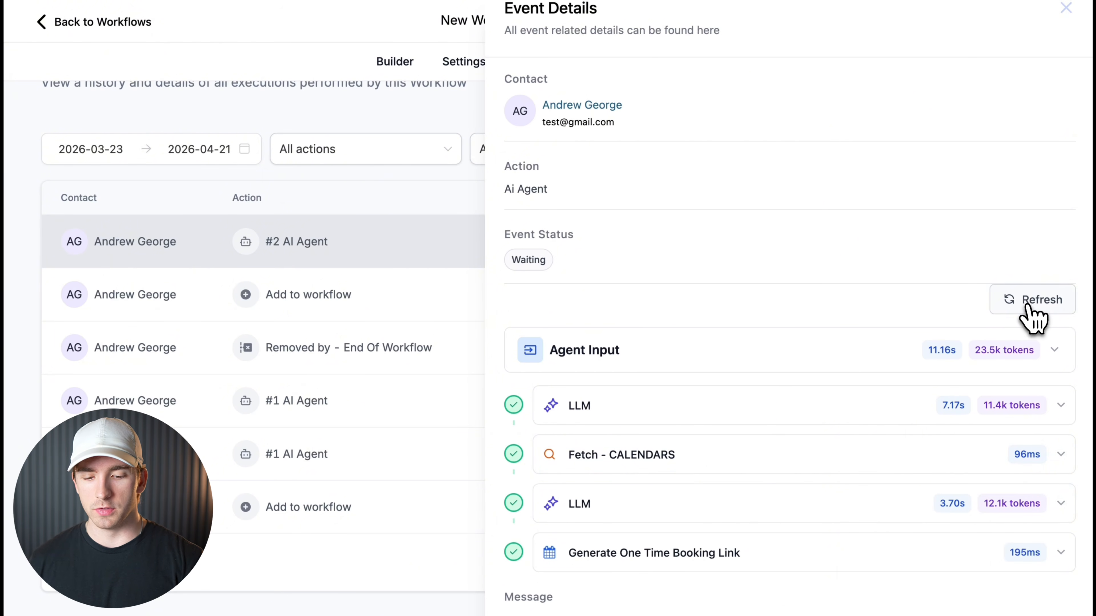
scroll(759, 458, "down", 3)
left_click(758, 457)
scroll(758, 458, "down", 2)
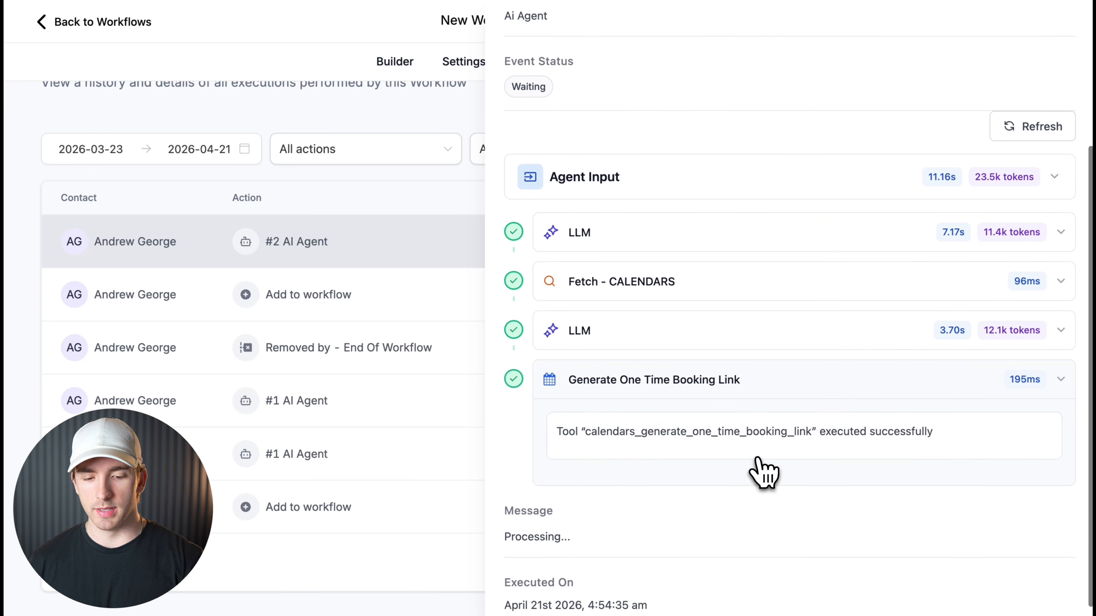
triple_click(859, 420)
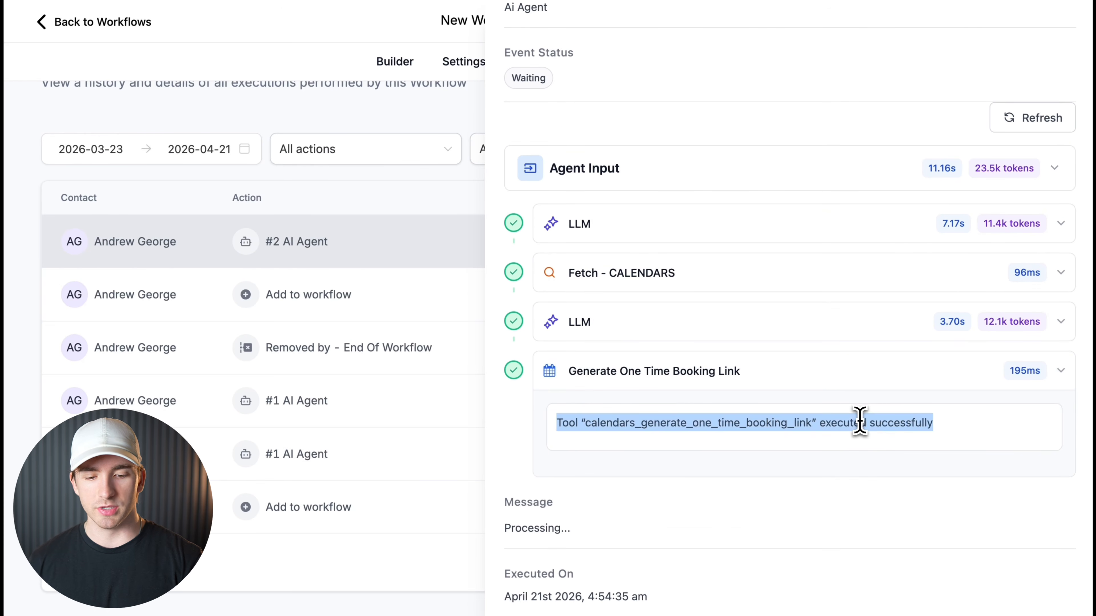
left_click(868, 388)
Refresh the trace again and examine the Add Task entry's output message.
left_click(1031, 201)
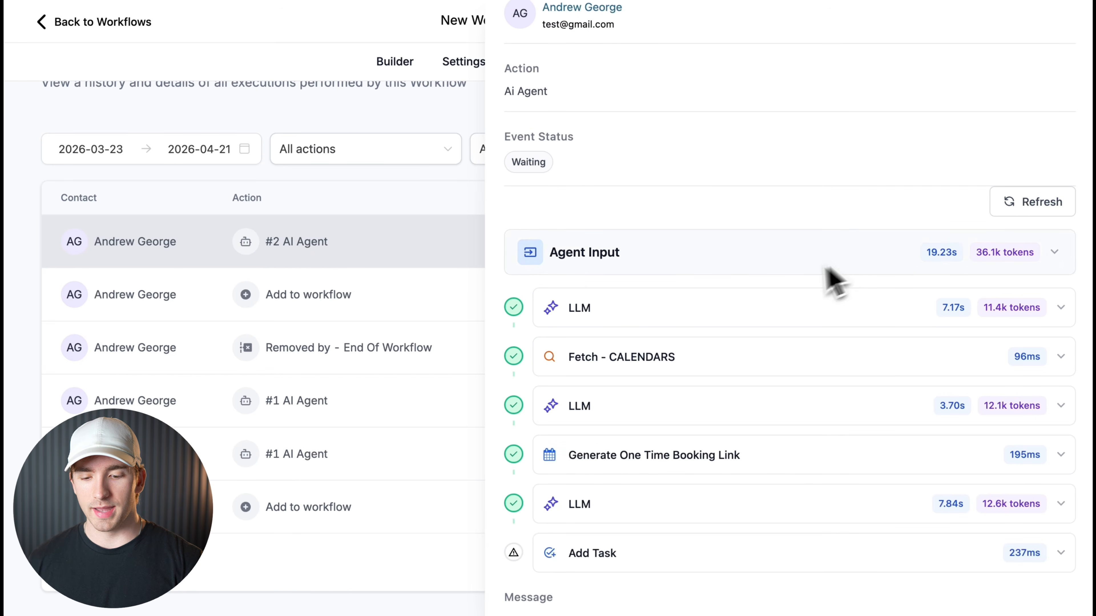
scroll(777, 336, "down", 2)
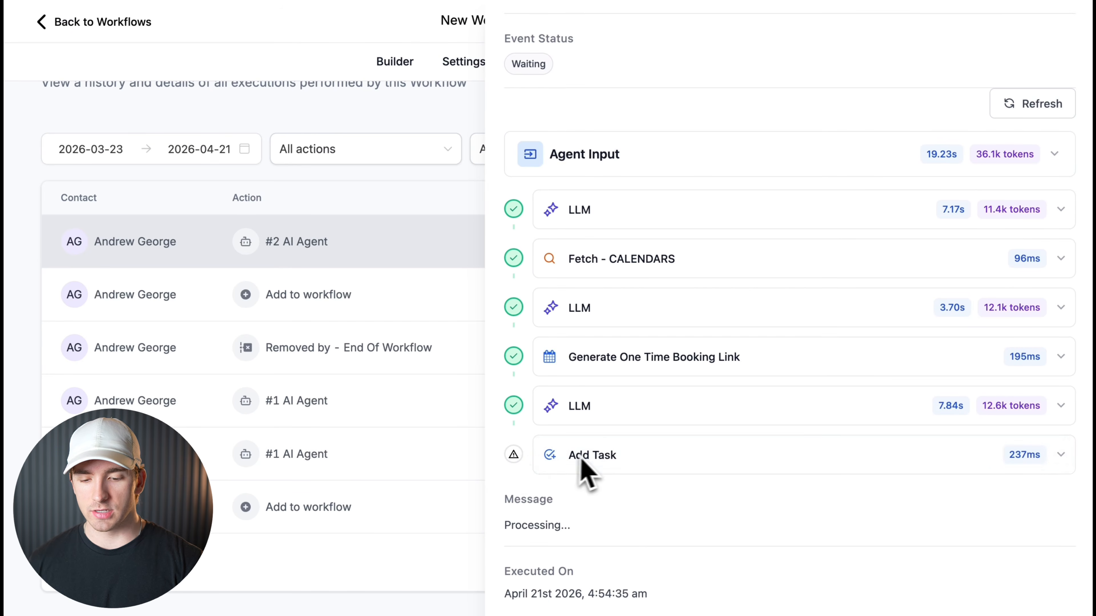
scroll(638, 388, "down", 2)
left_click(651, 365)
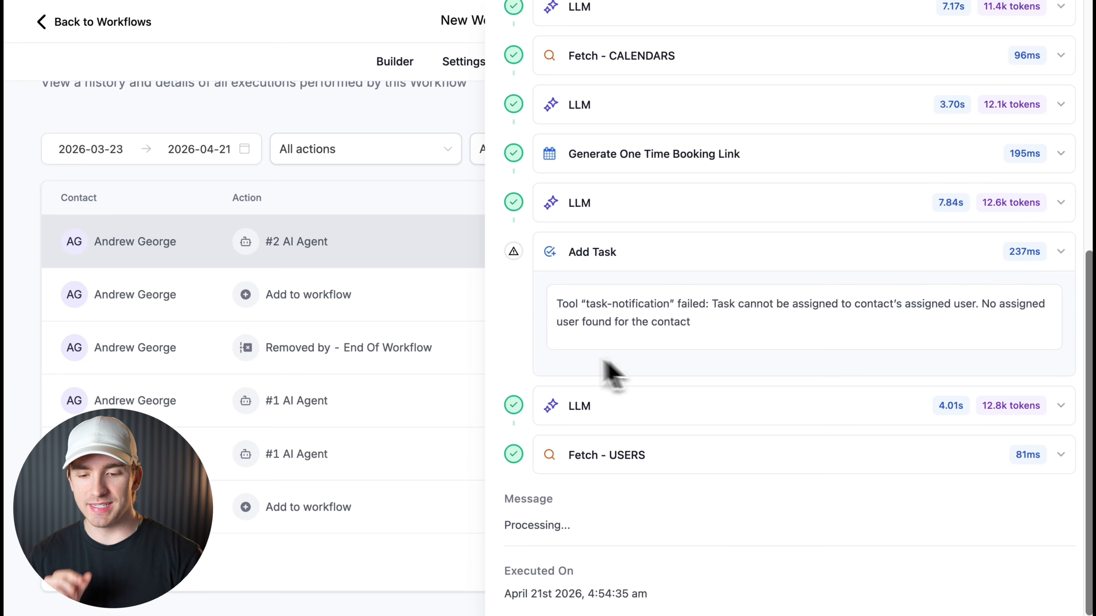
triple_click(626, 321)
left_click(703, 320)
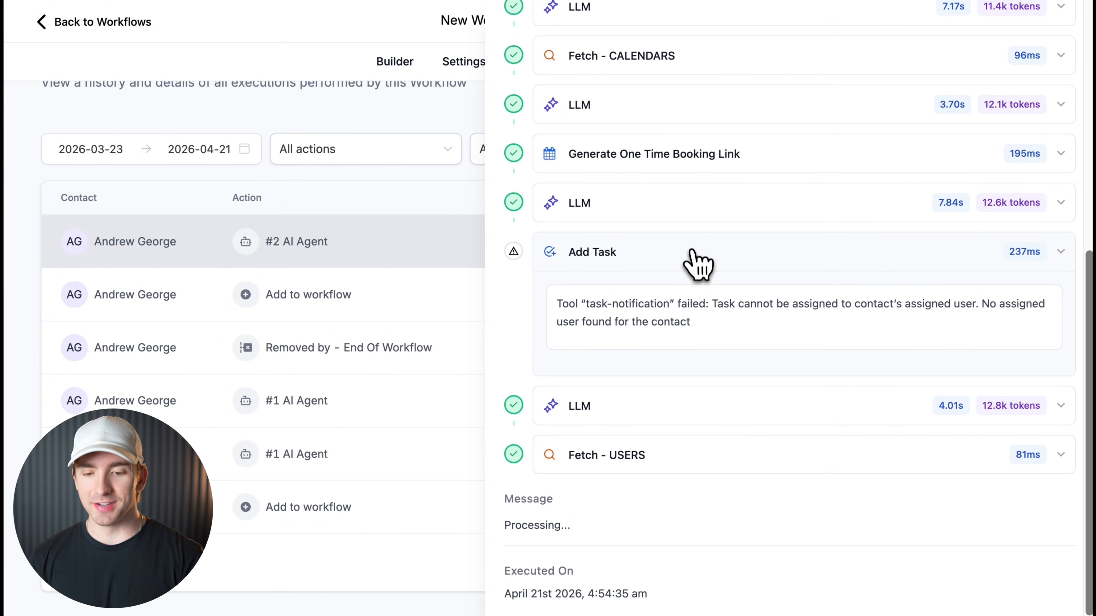
left_click(695, 259)
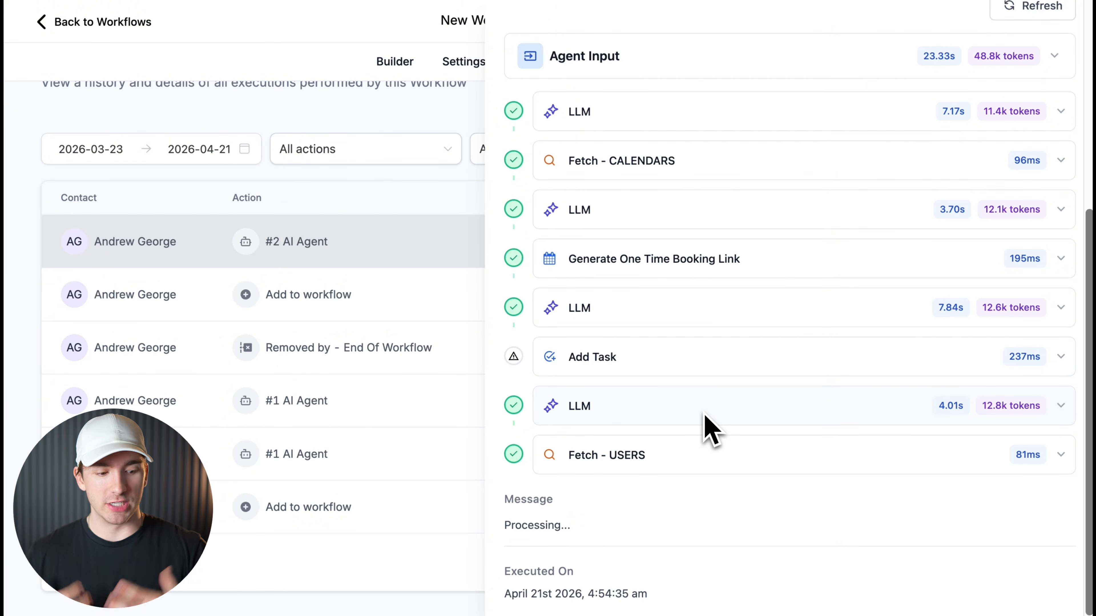
Check the Fetch - USERS entry and return to the start of the agent run's trace.
left_click(682, 458)
left_click(678, 464)
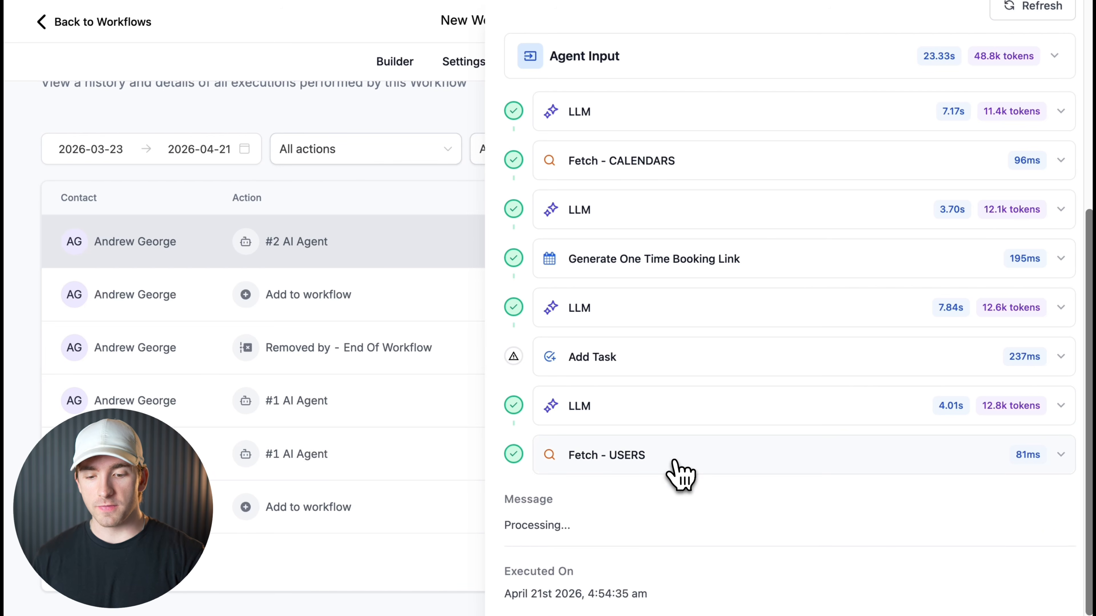
scroll(832, 277, "up", 3)
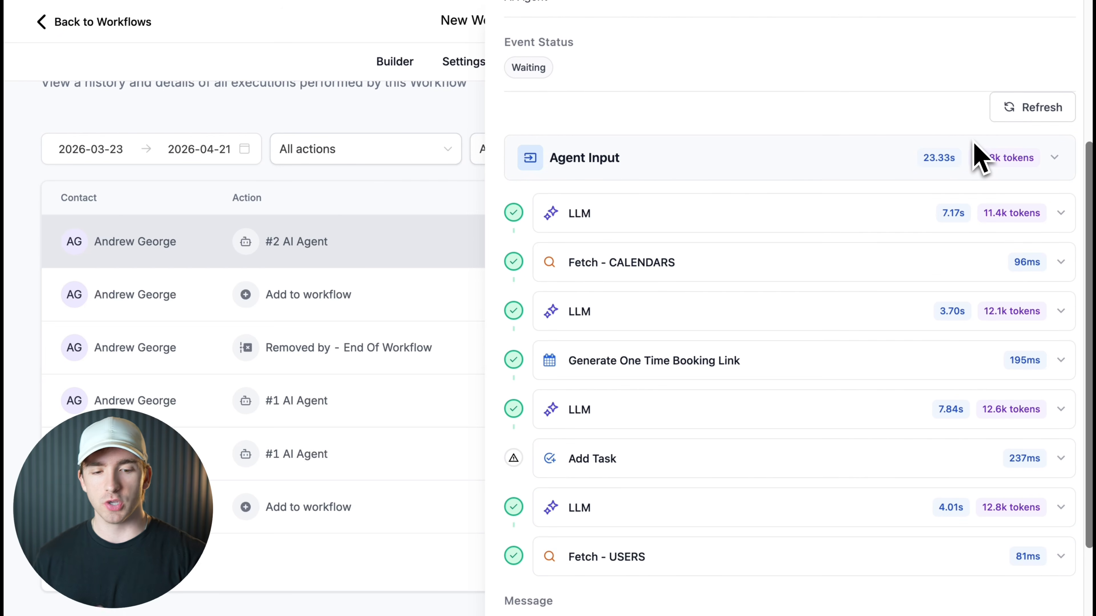
Refresh the agent run's trace and review the entries from the Agent Input down to the run's message.
left_click(1035, 109)
scroll(881, 257, "down", 6)
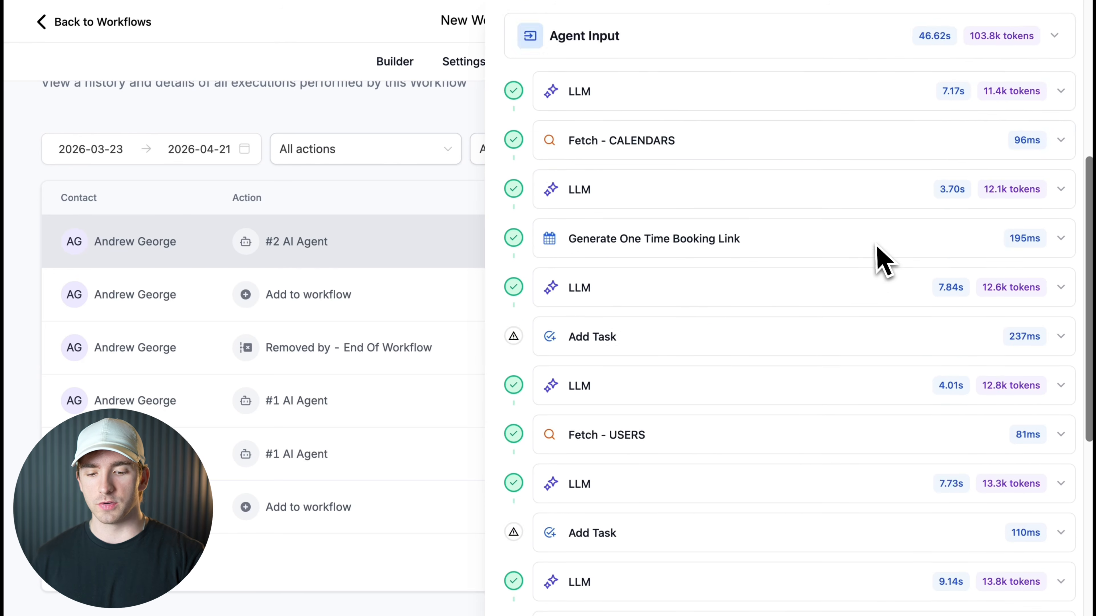
scroll(880, 259, "down", 5)
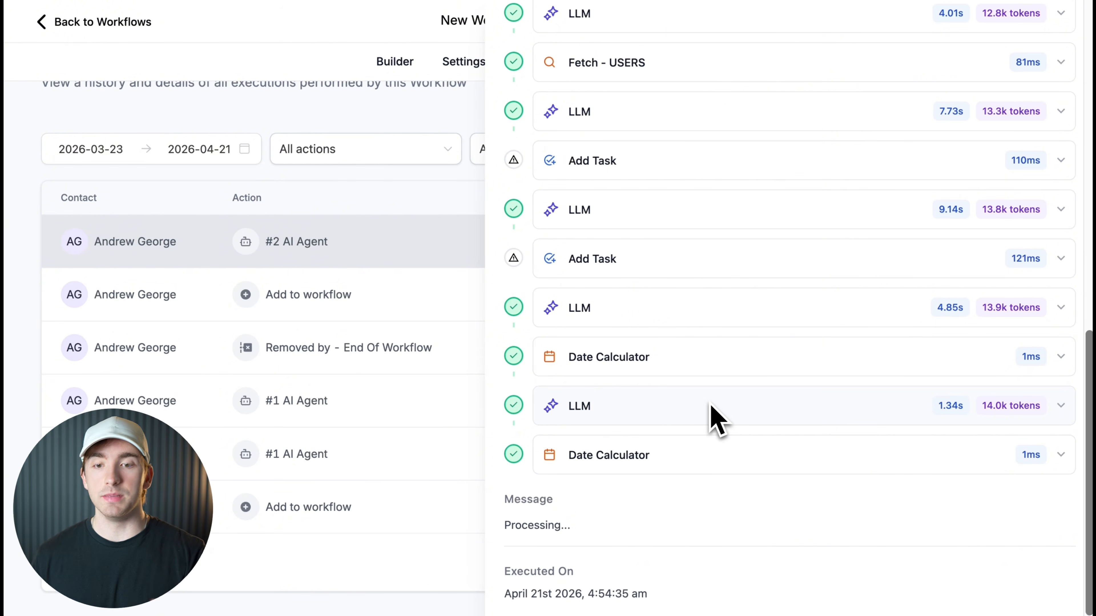
scroll(710, 404, "up", 10)
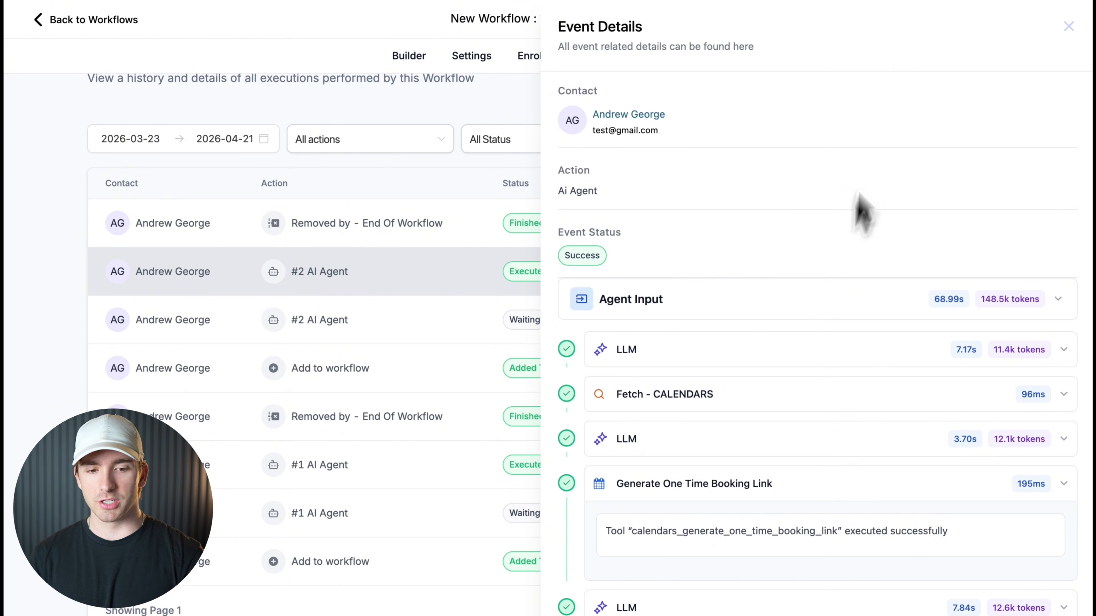
Open the copied one-time booking link in a new browser tab to check its Discovery booking calendar.
key("super+t")
key("super+v")
key("Return")
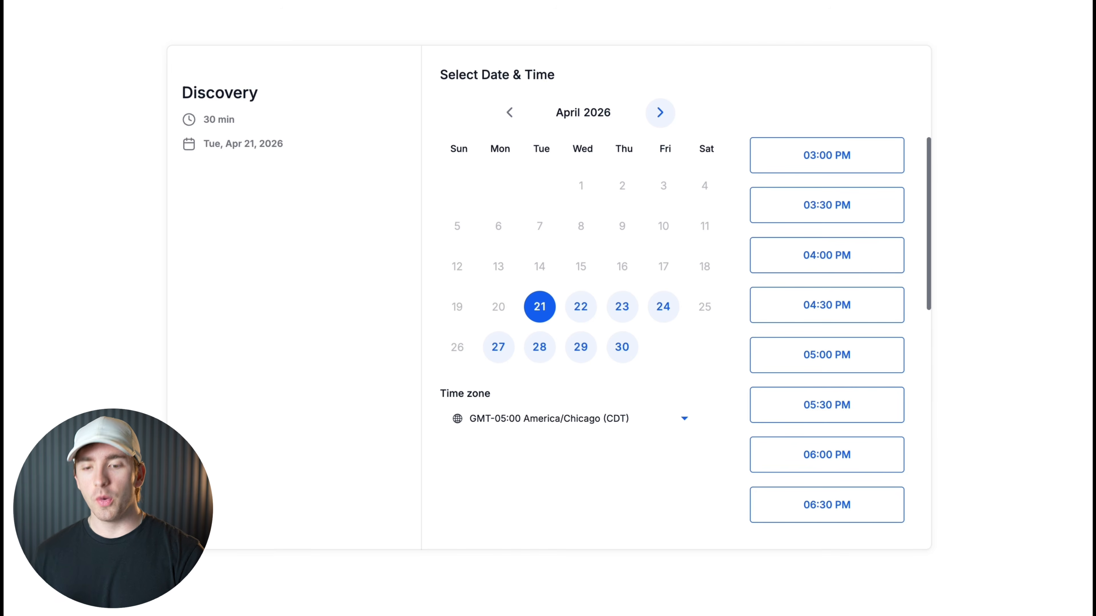
Return to the workflow's execution logs and leave the workflow for the Automation workflows list.
left_click(509, 0)
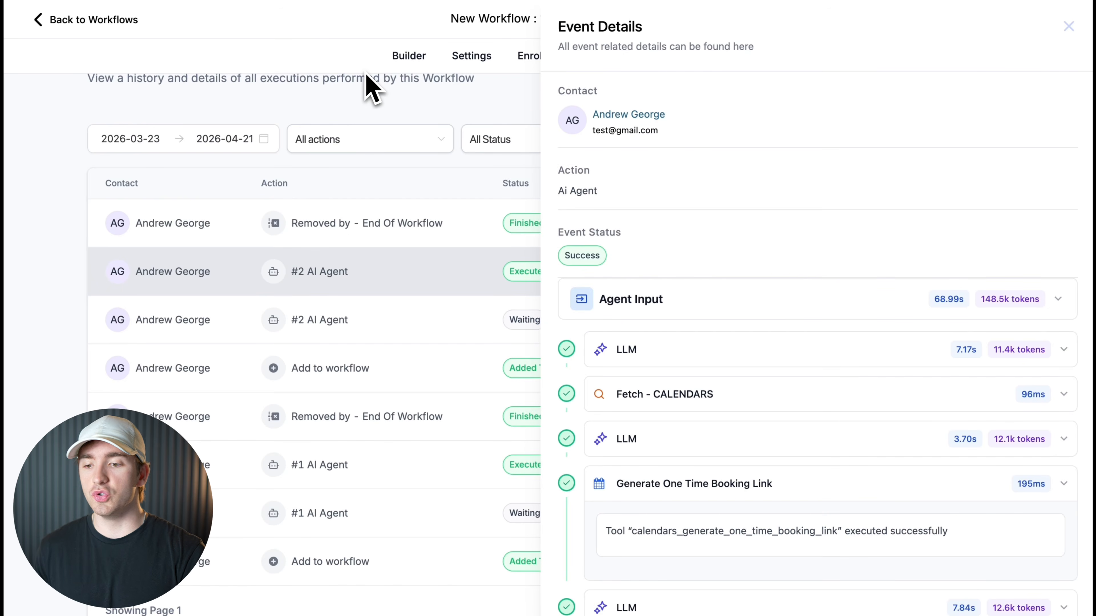
left_click(117, 19)
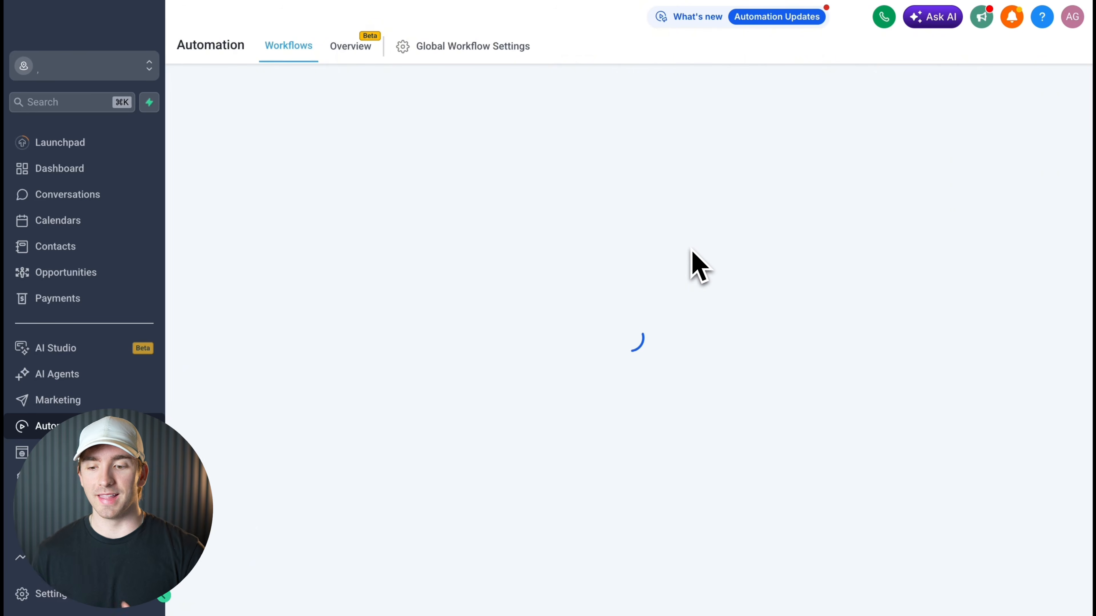